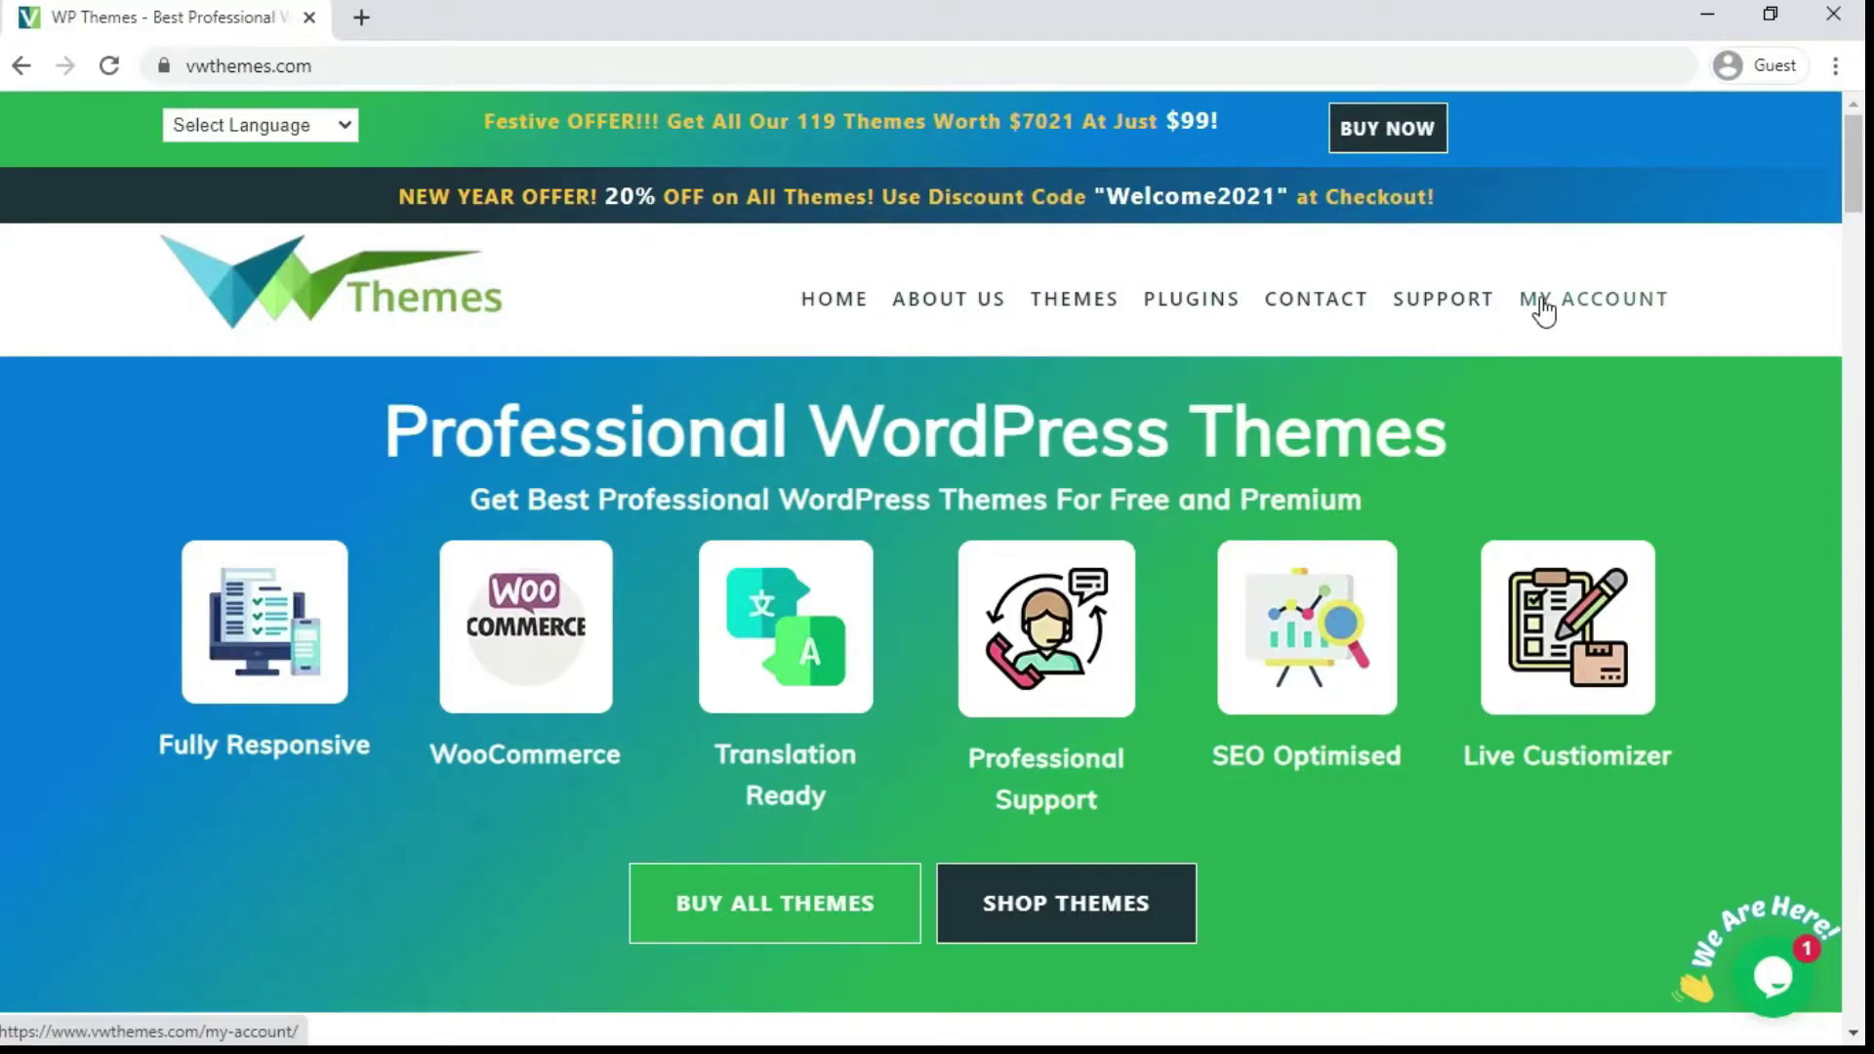
Sign in to the VW Themes account from the My Account page.
{"action": "left_click", "coordinate": [1536, 301]}
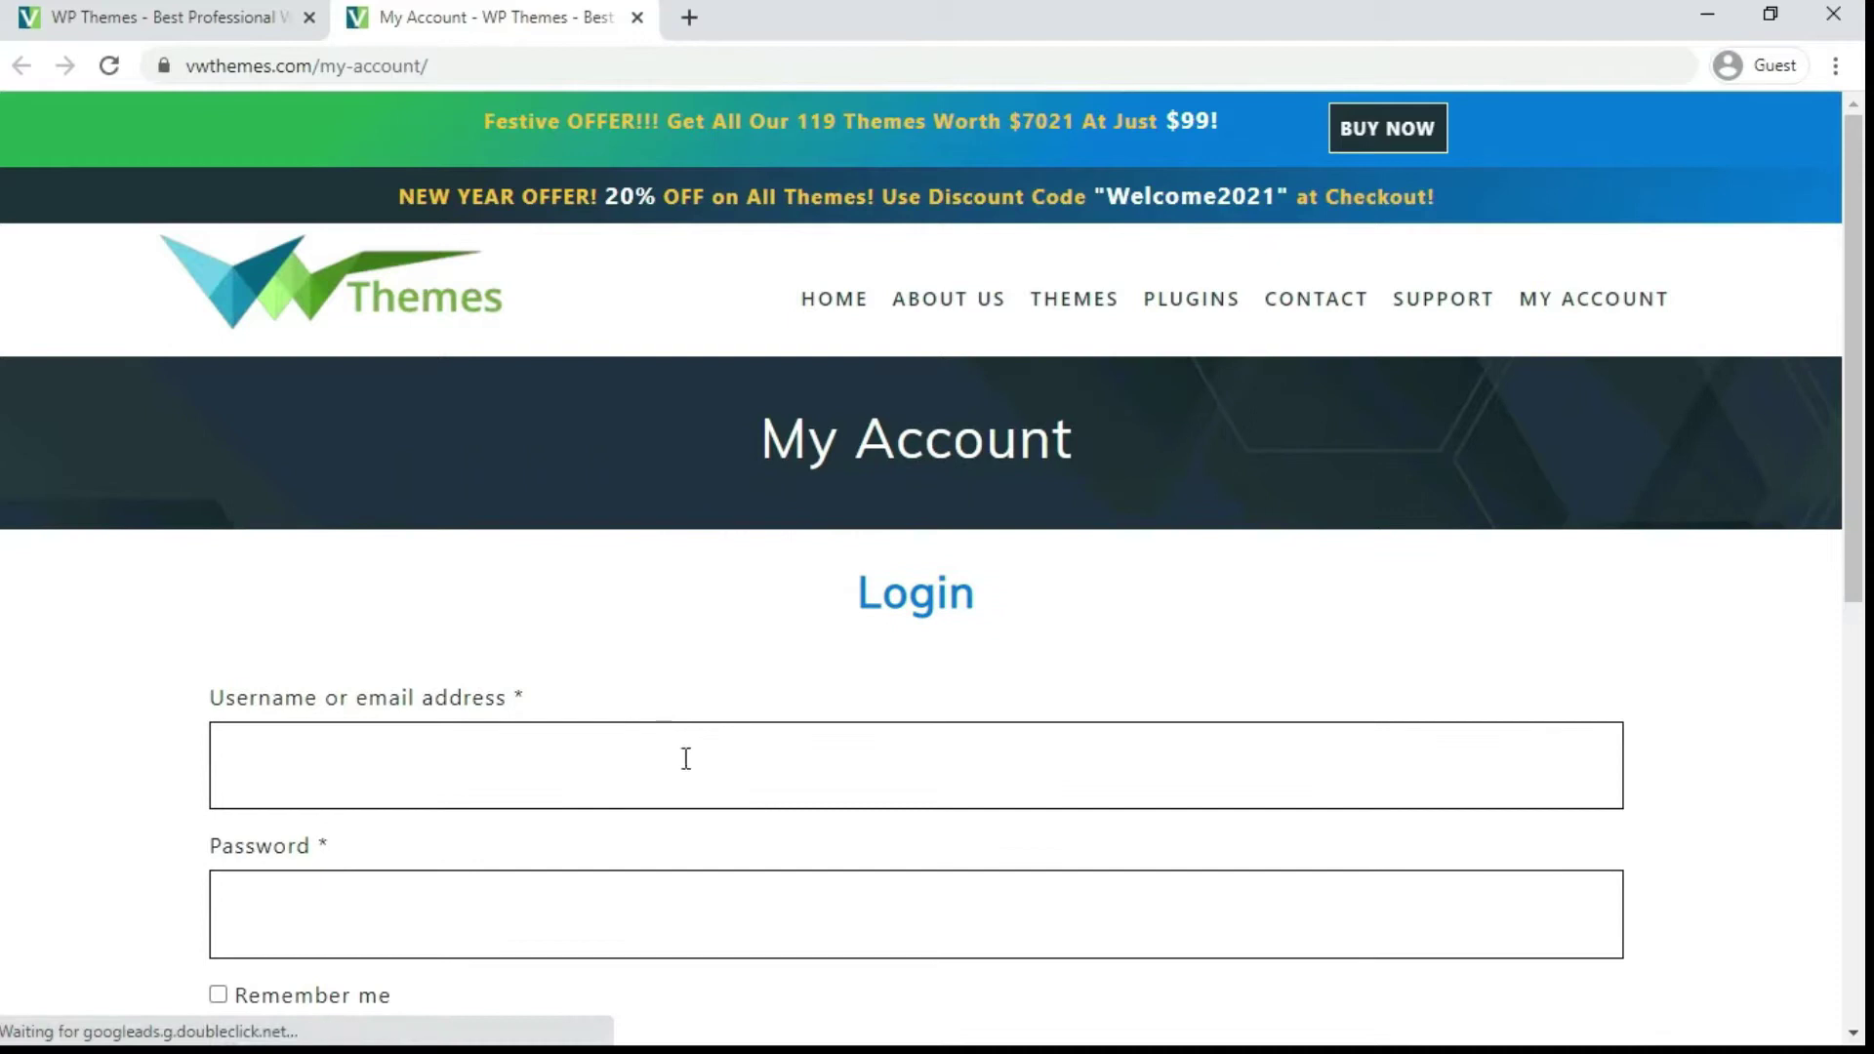
{"action": "left_click", "coordinate": [685, 759]}
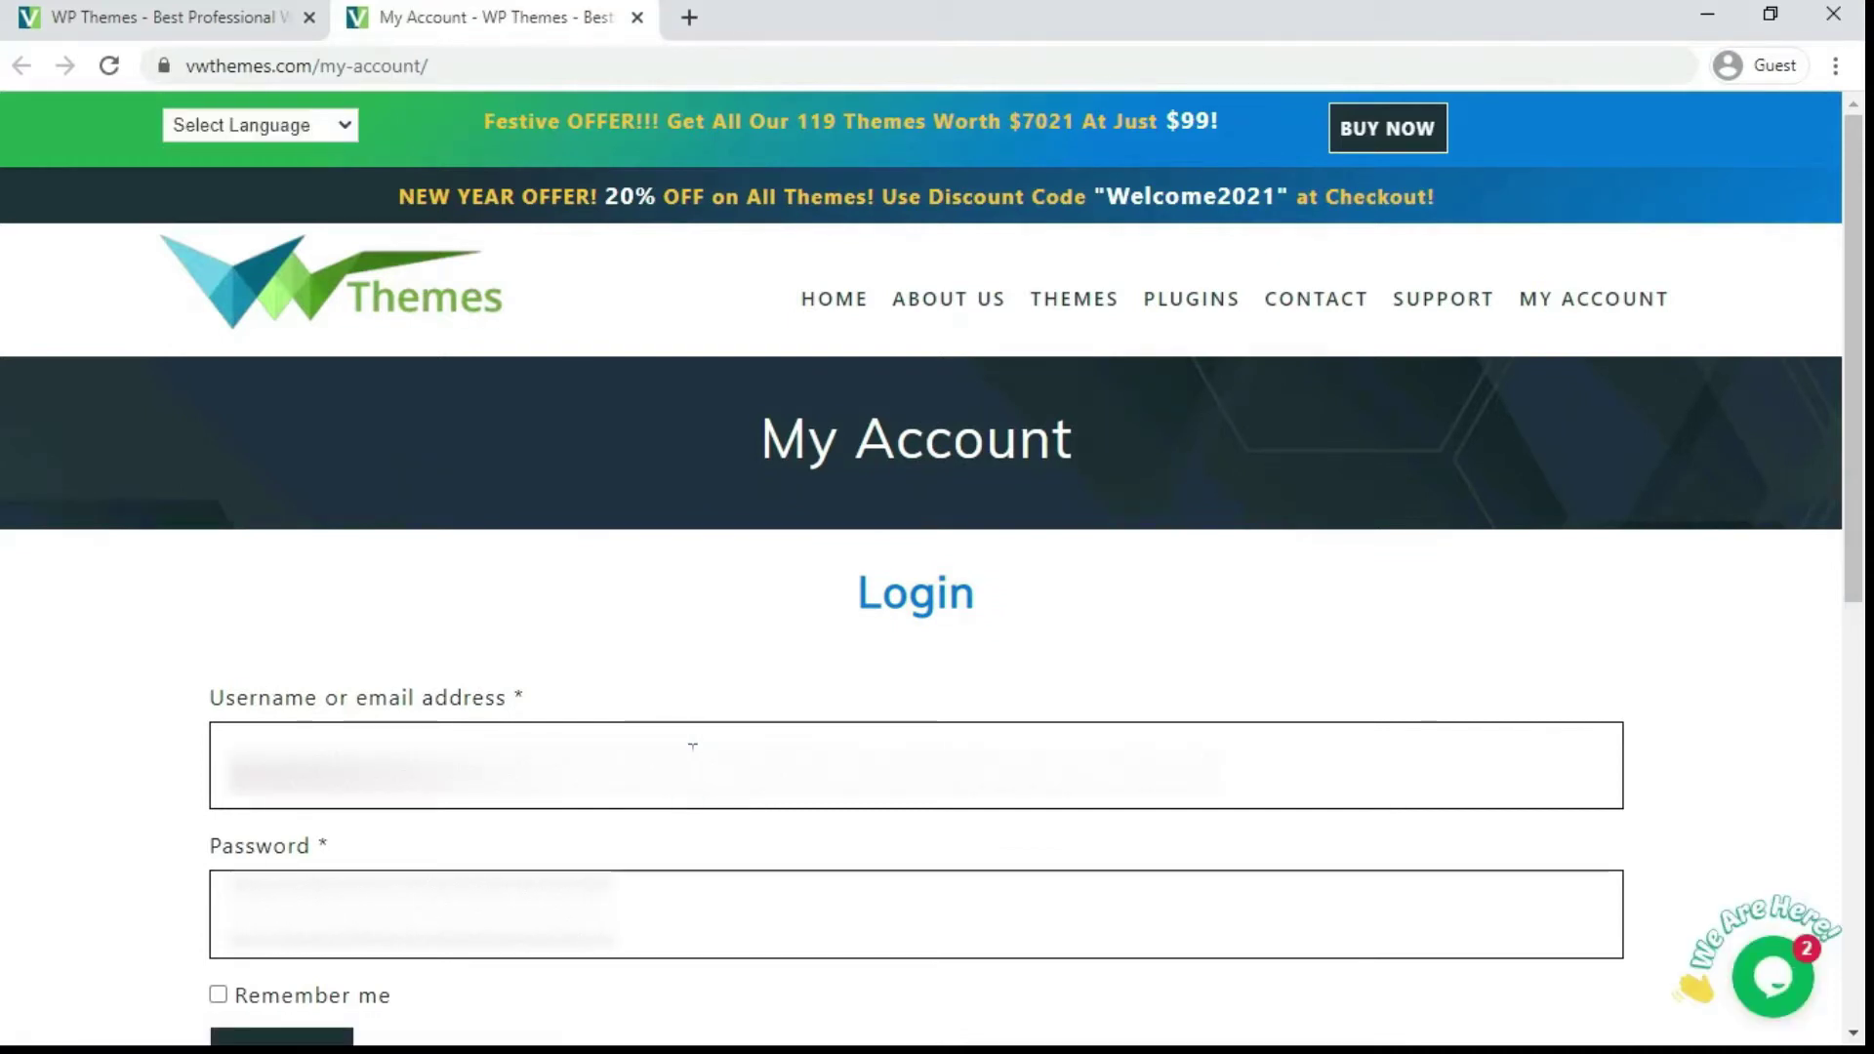
{"action": "scroll", "coordinate": [787, 507], "scroll_direction": "down", "scroll_amount": 3}
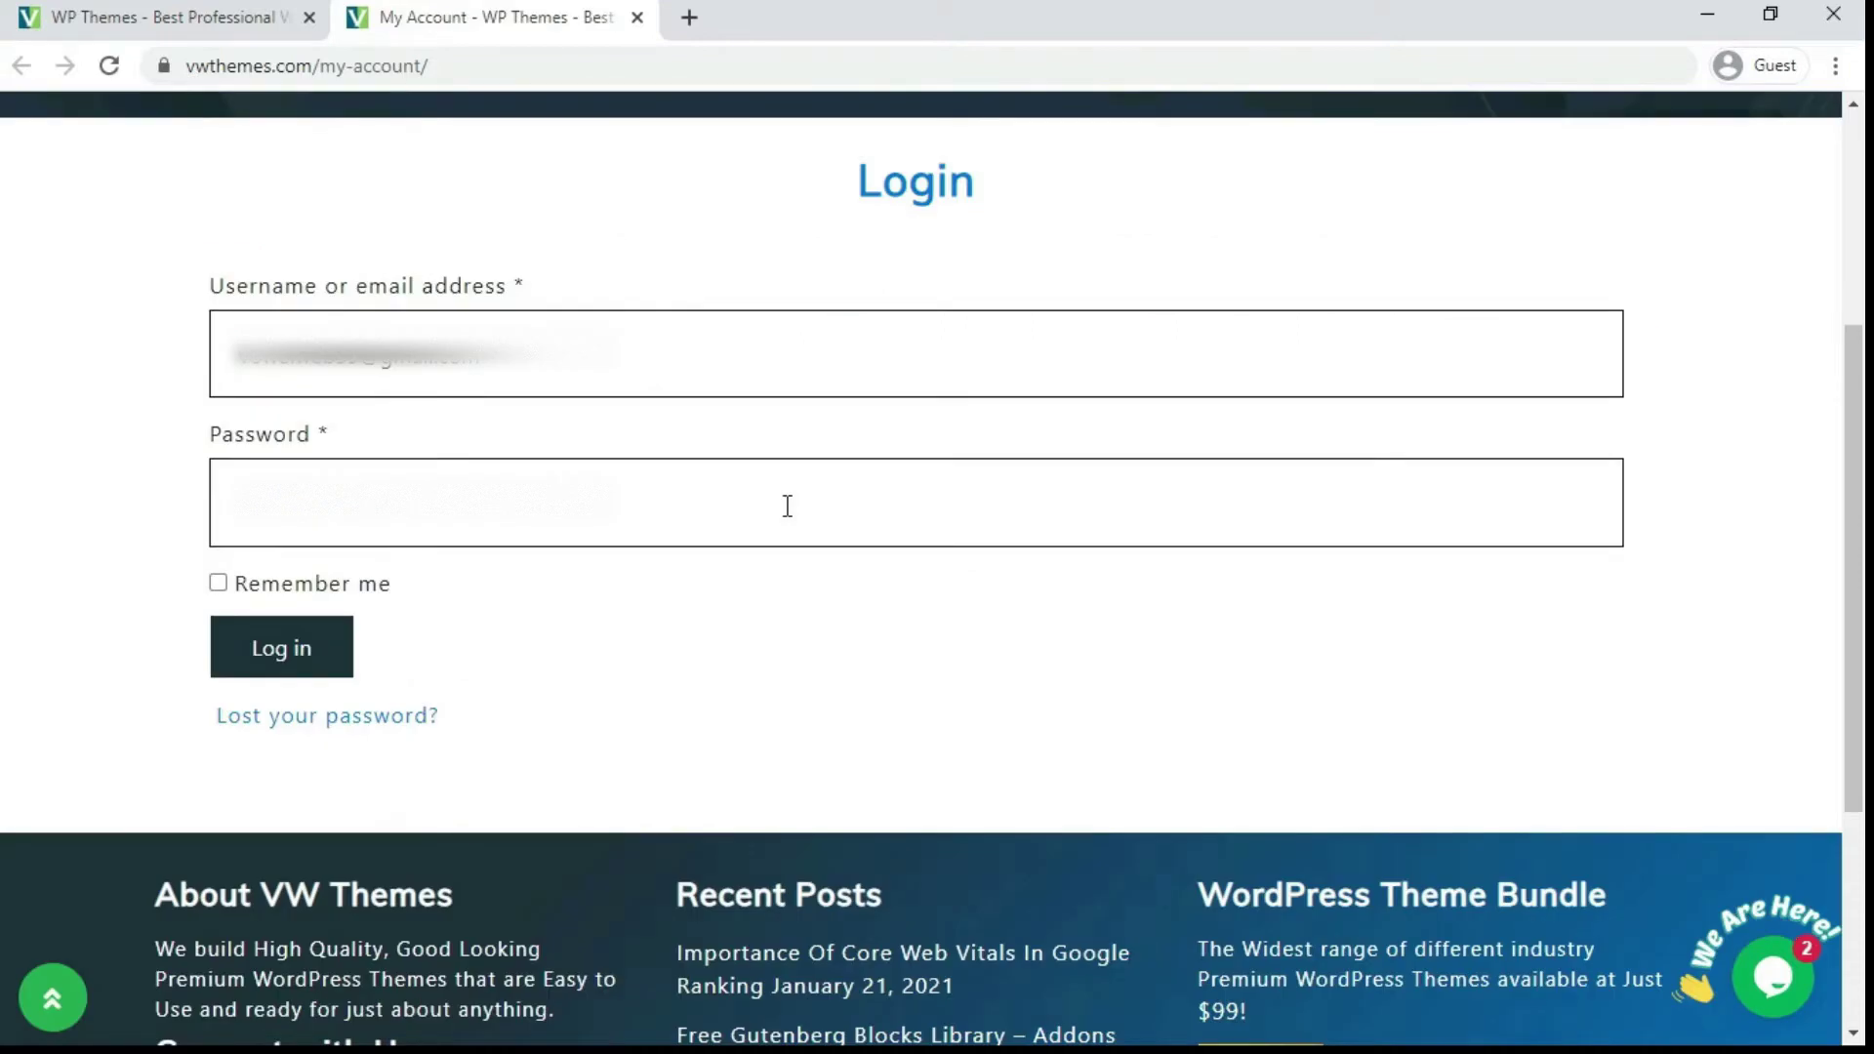
{"action": "left_click", "coordinate": [294, 671]}
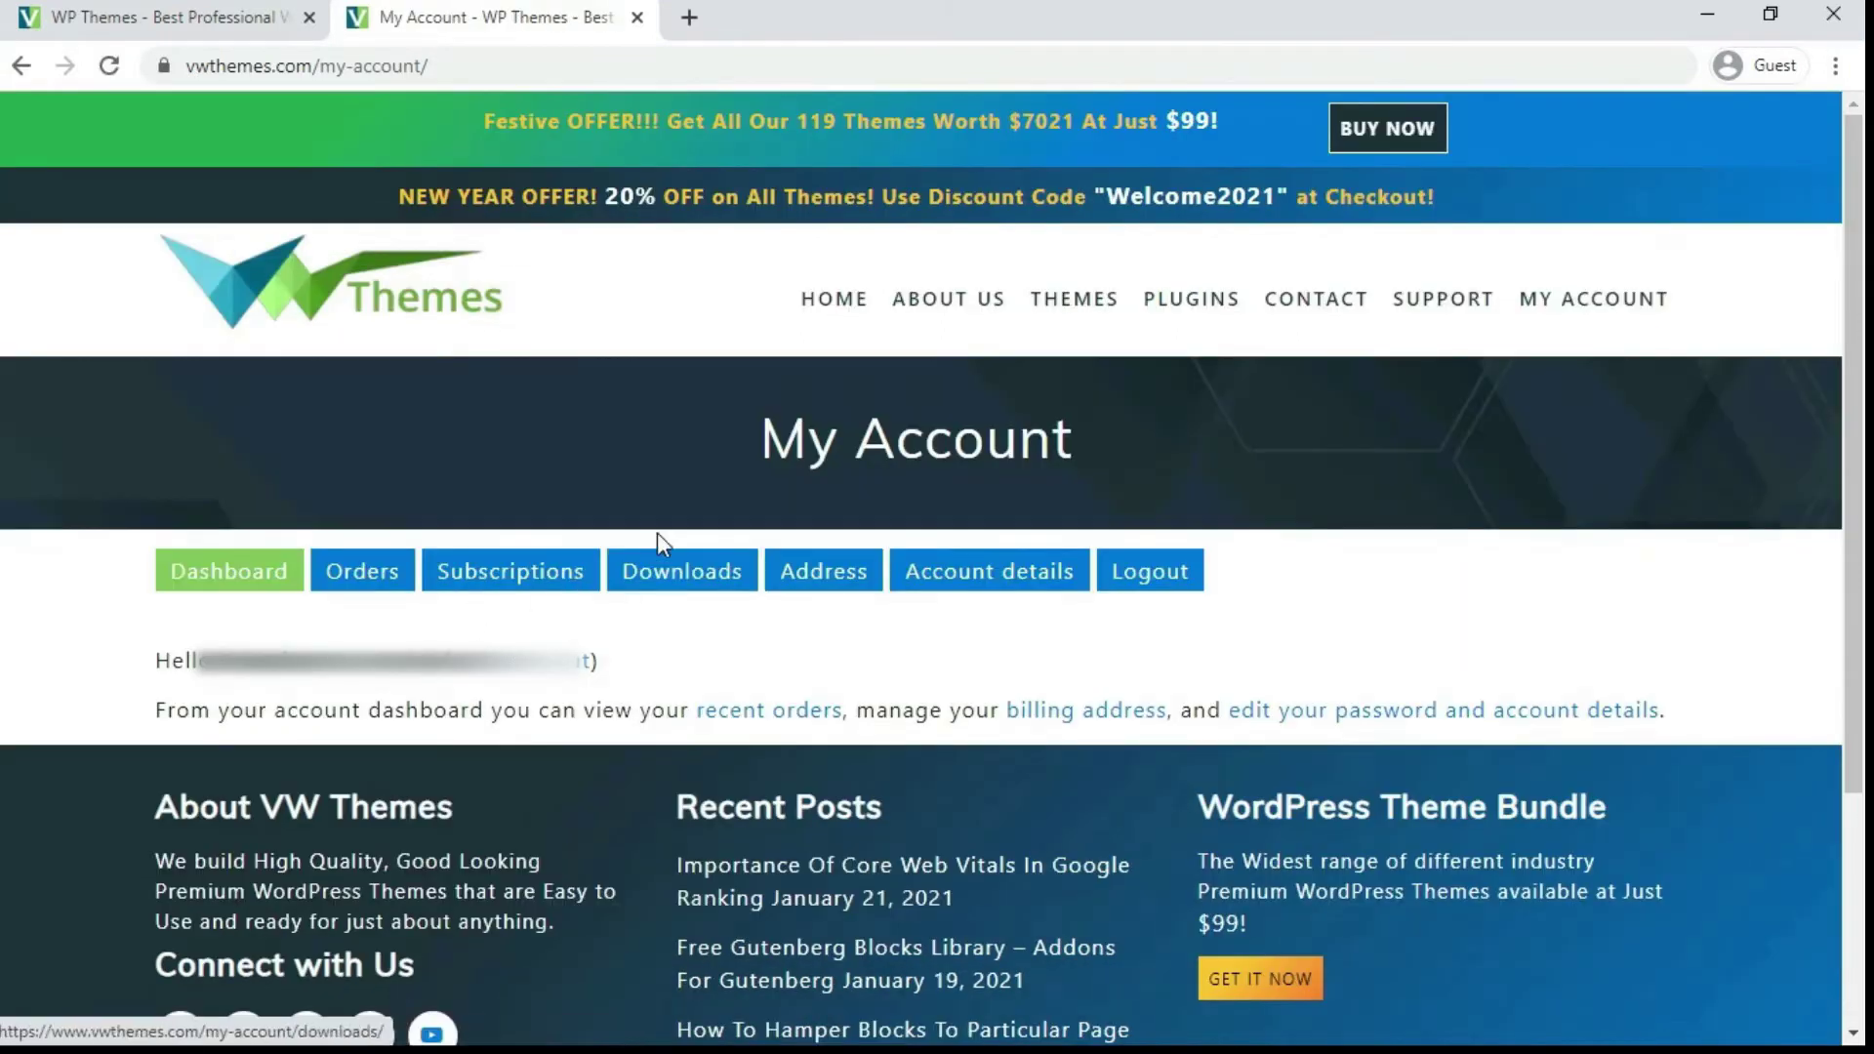
From Downloads, download VW Automobile Pro Theme, its Posttype and the VW Gallery Plugin.
{"action": "left_click", "coordinate": [655, 572]}
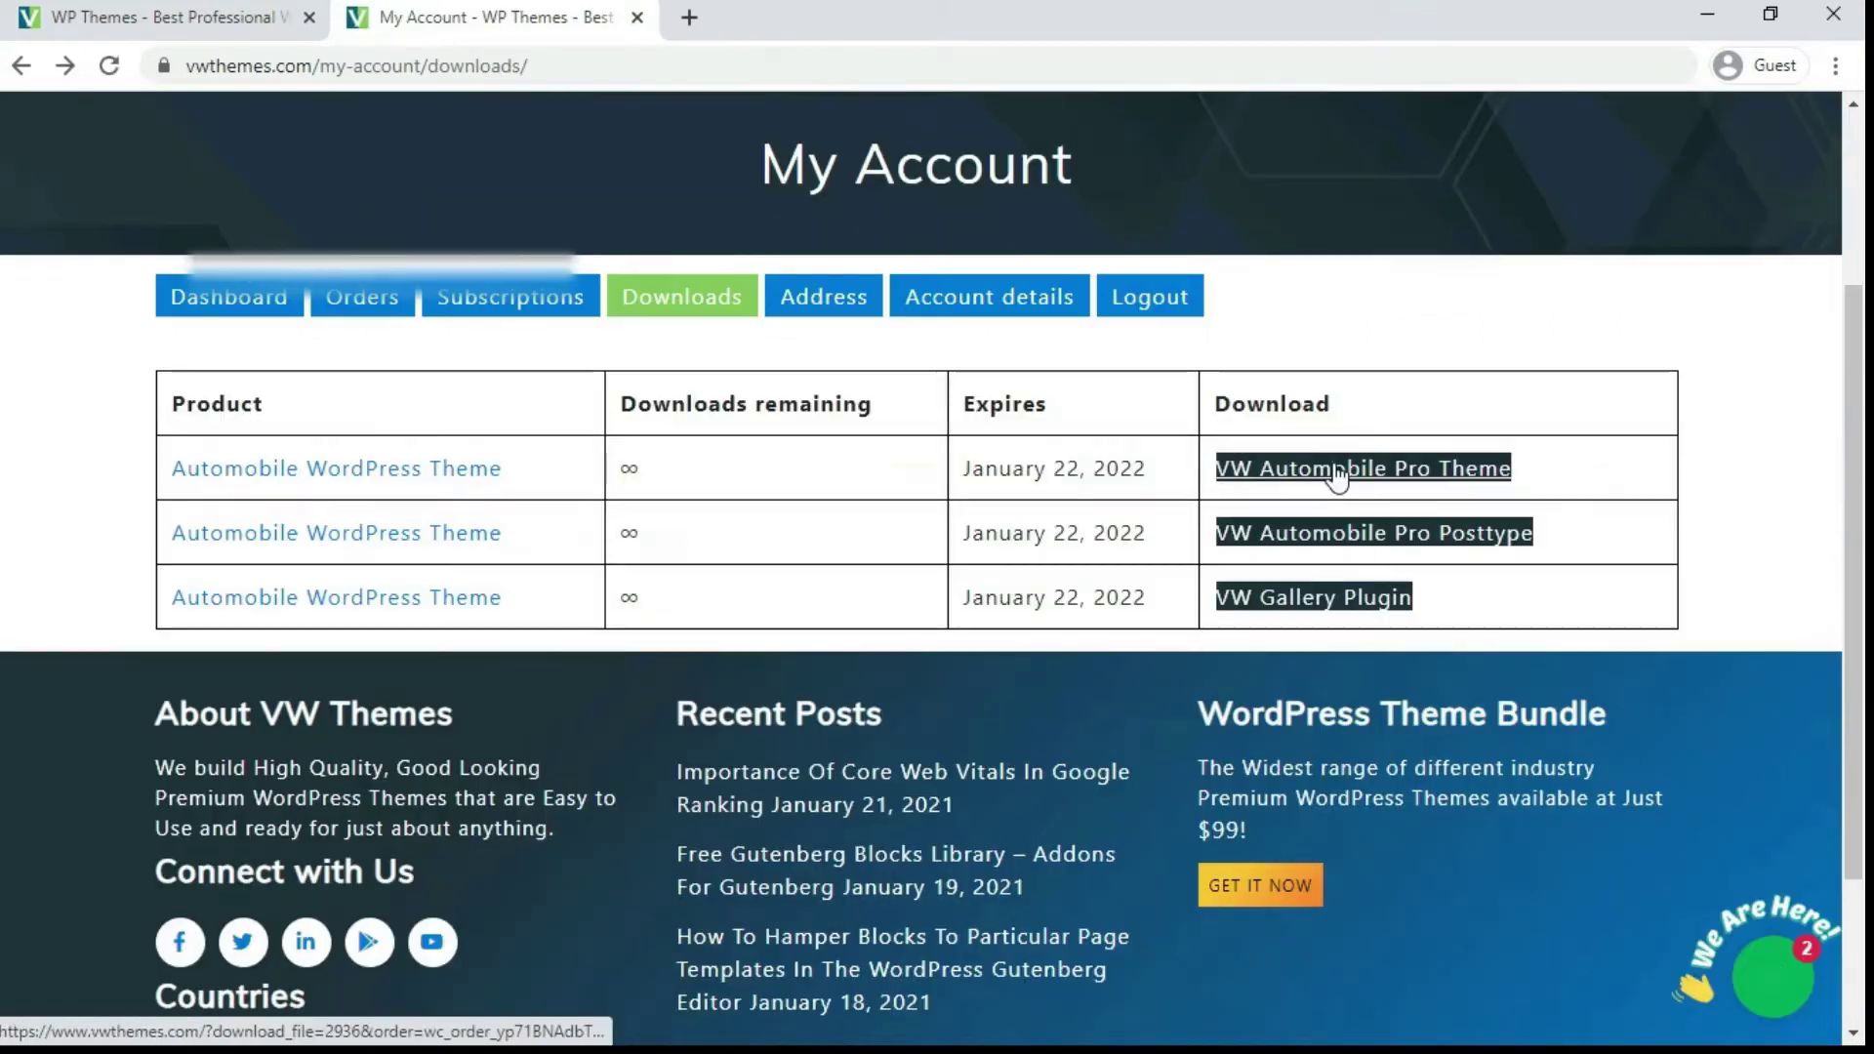
{"action": "left_click", "coordinate": [1335, 471]}
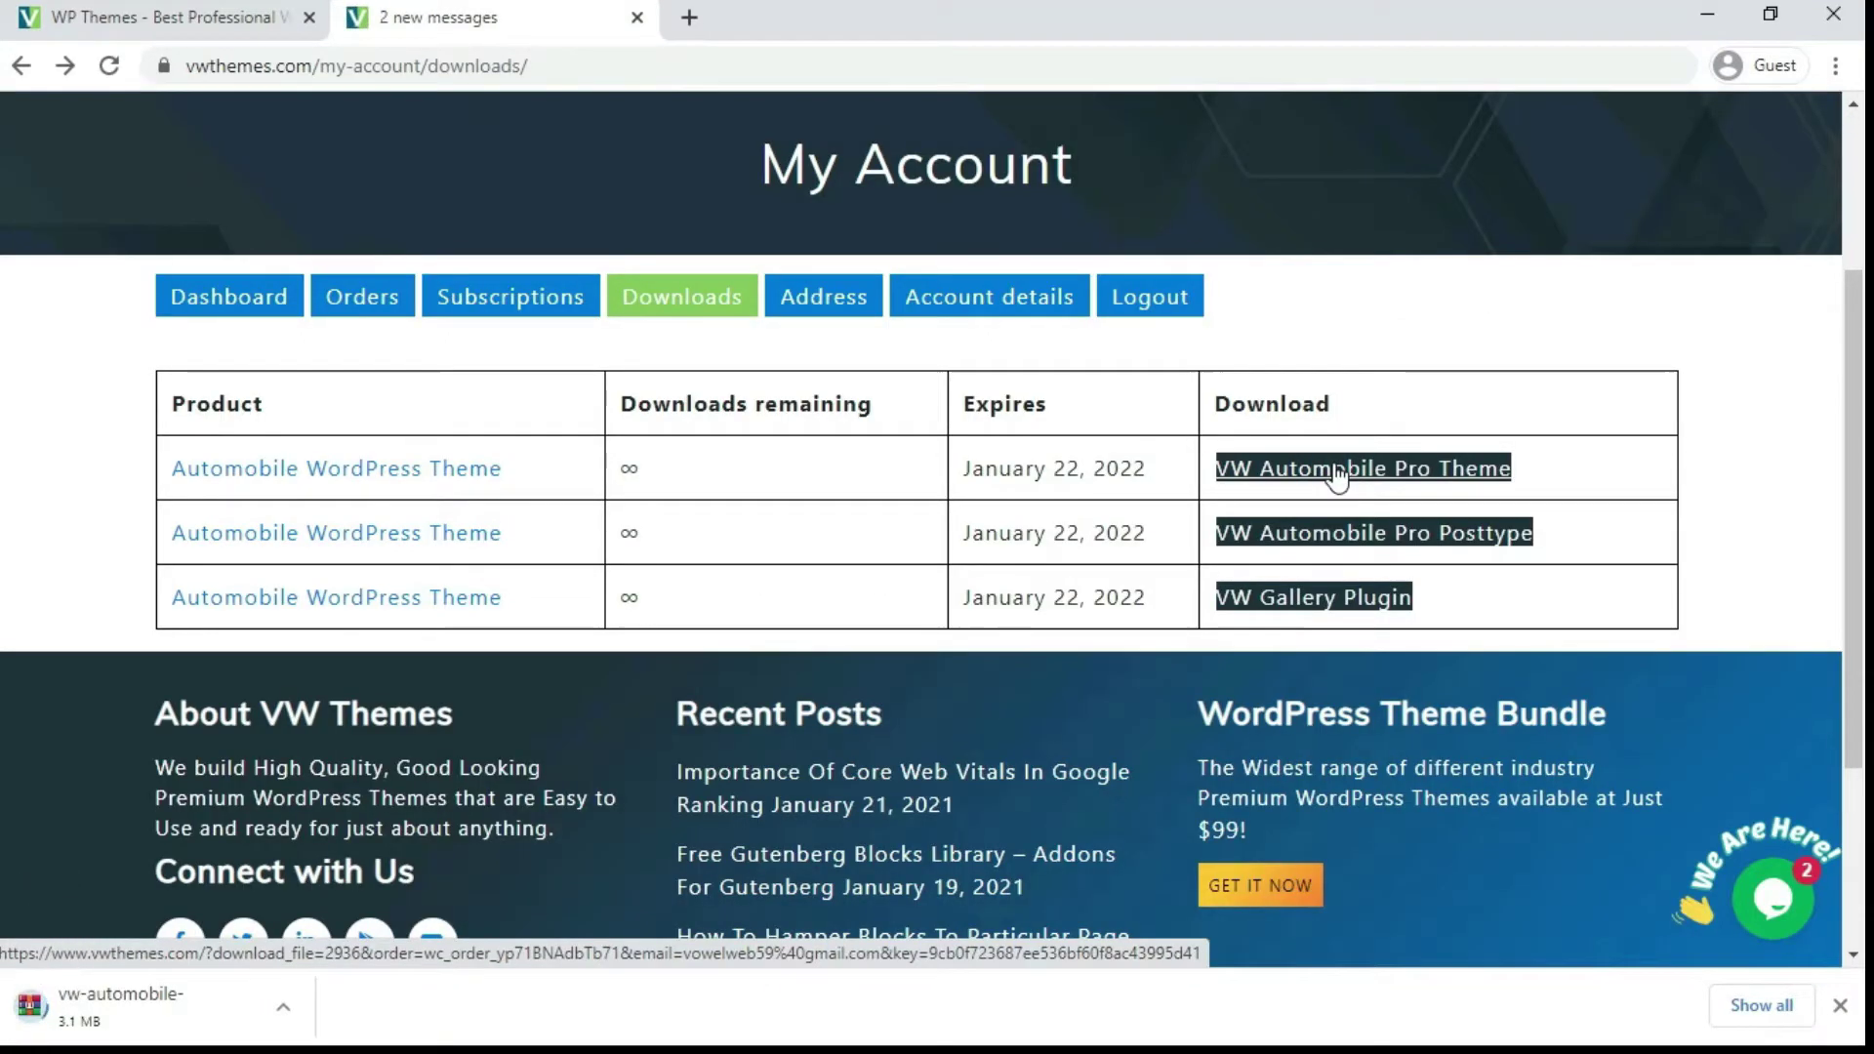
{"action": "left_click", "coordinate": [1333, 537]}
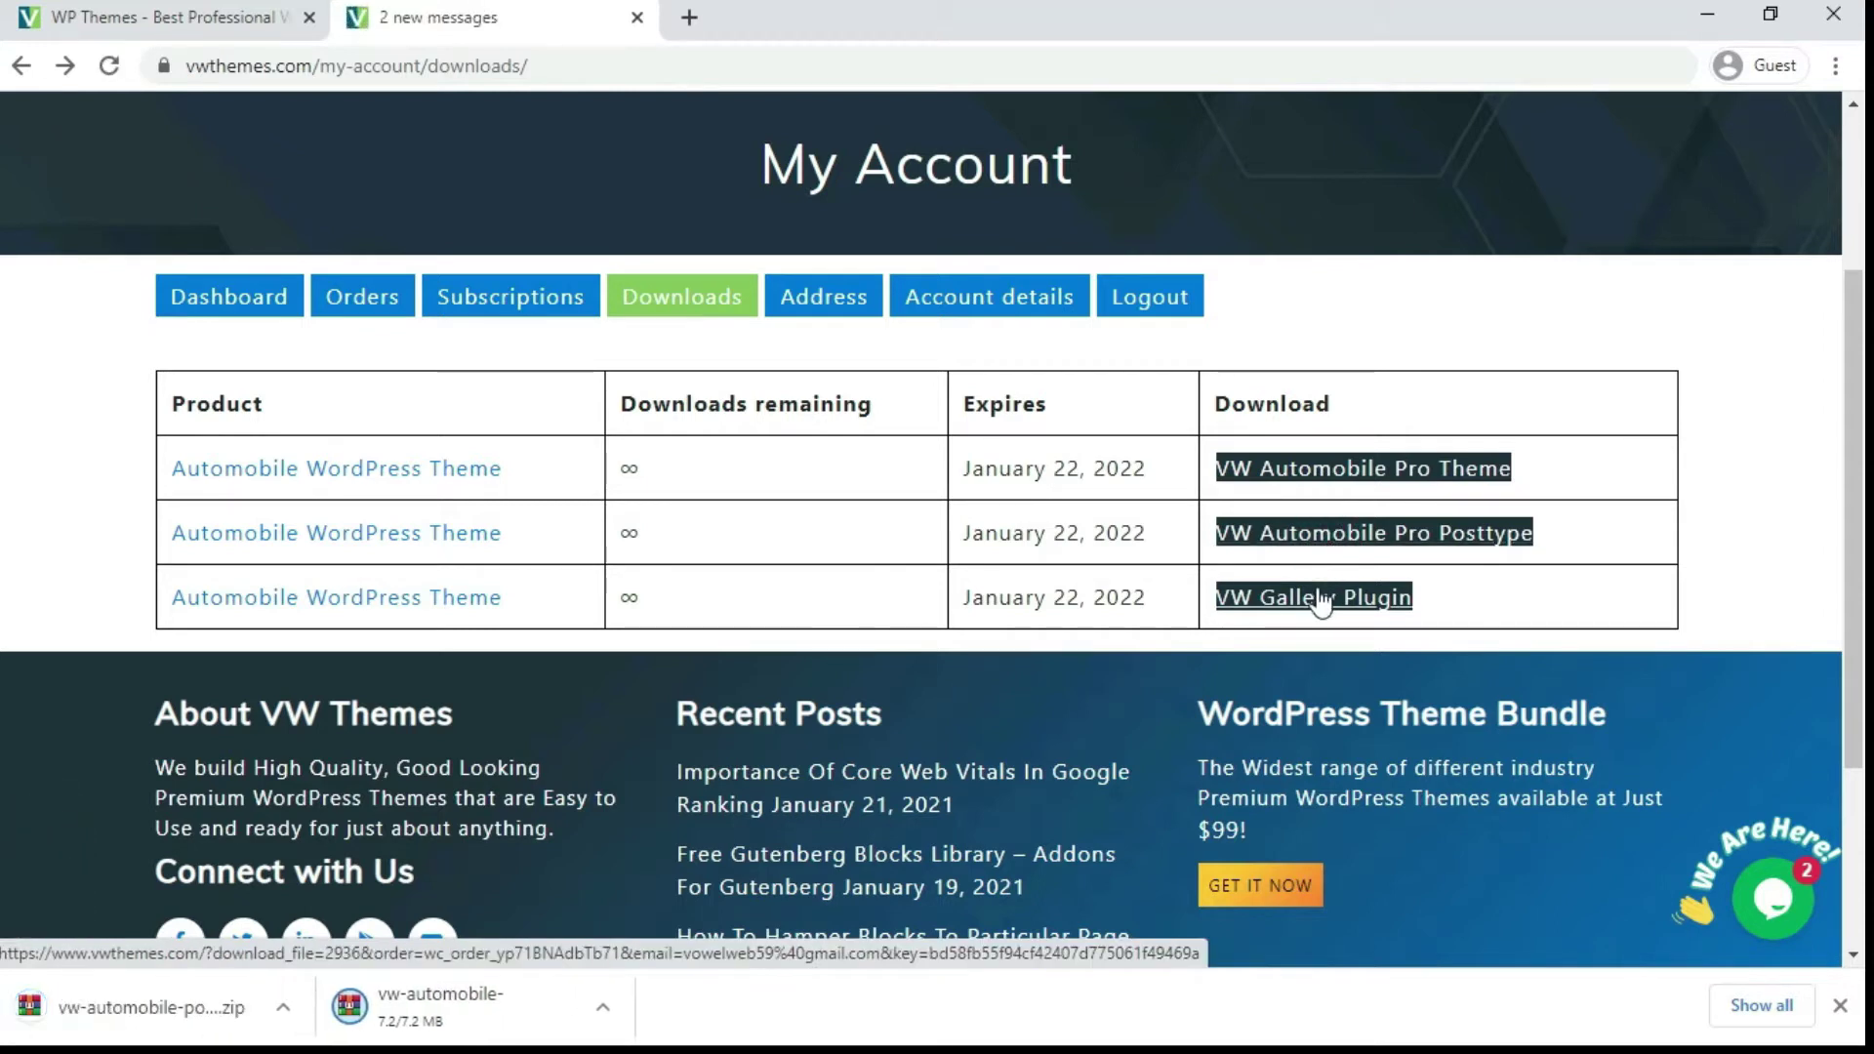
{"action": "left_click", "coordinate": [1313, 598]}
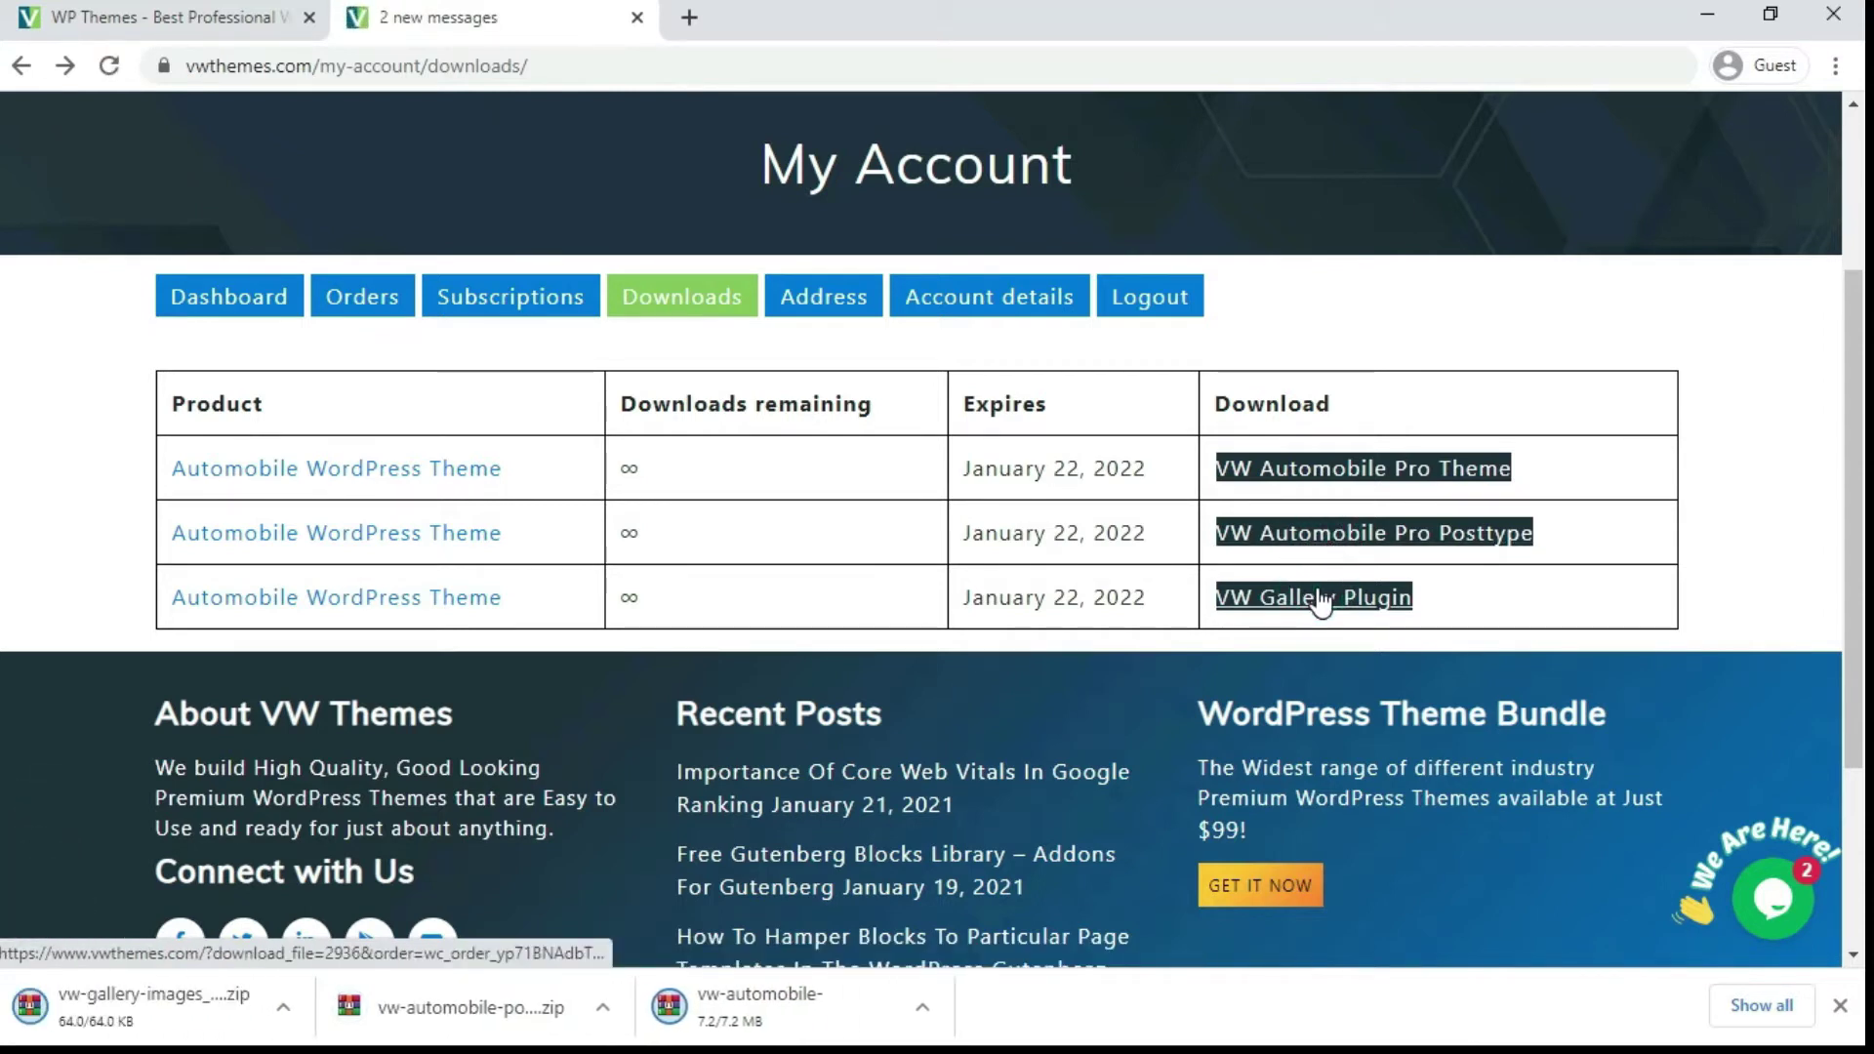
{"action": "scroll", "coordinate": [1181, 657], "scroll_direction": "up", "scroll_amount": 3}
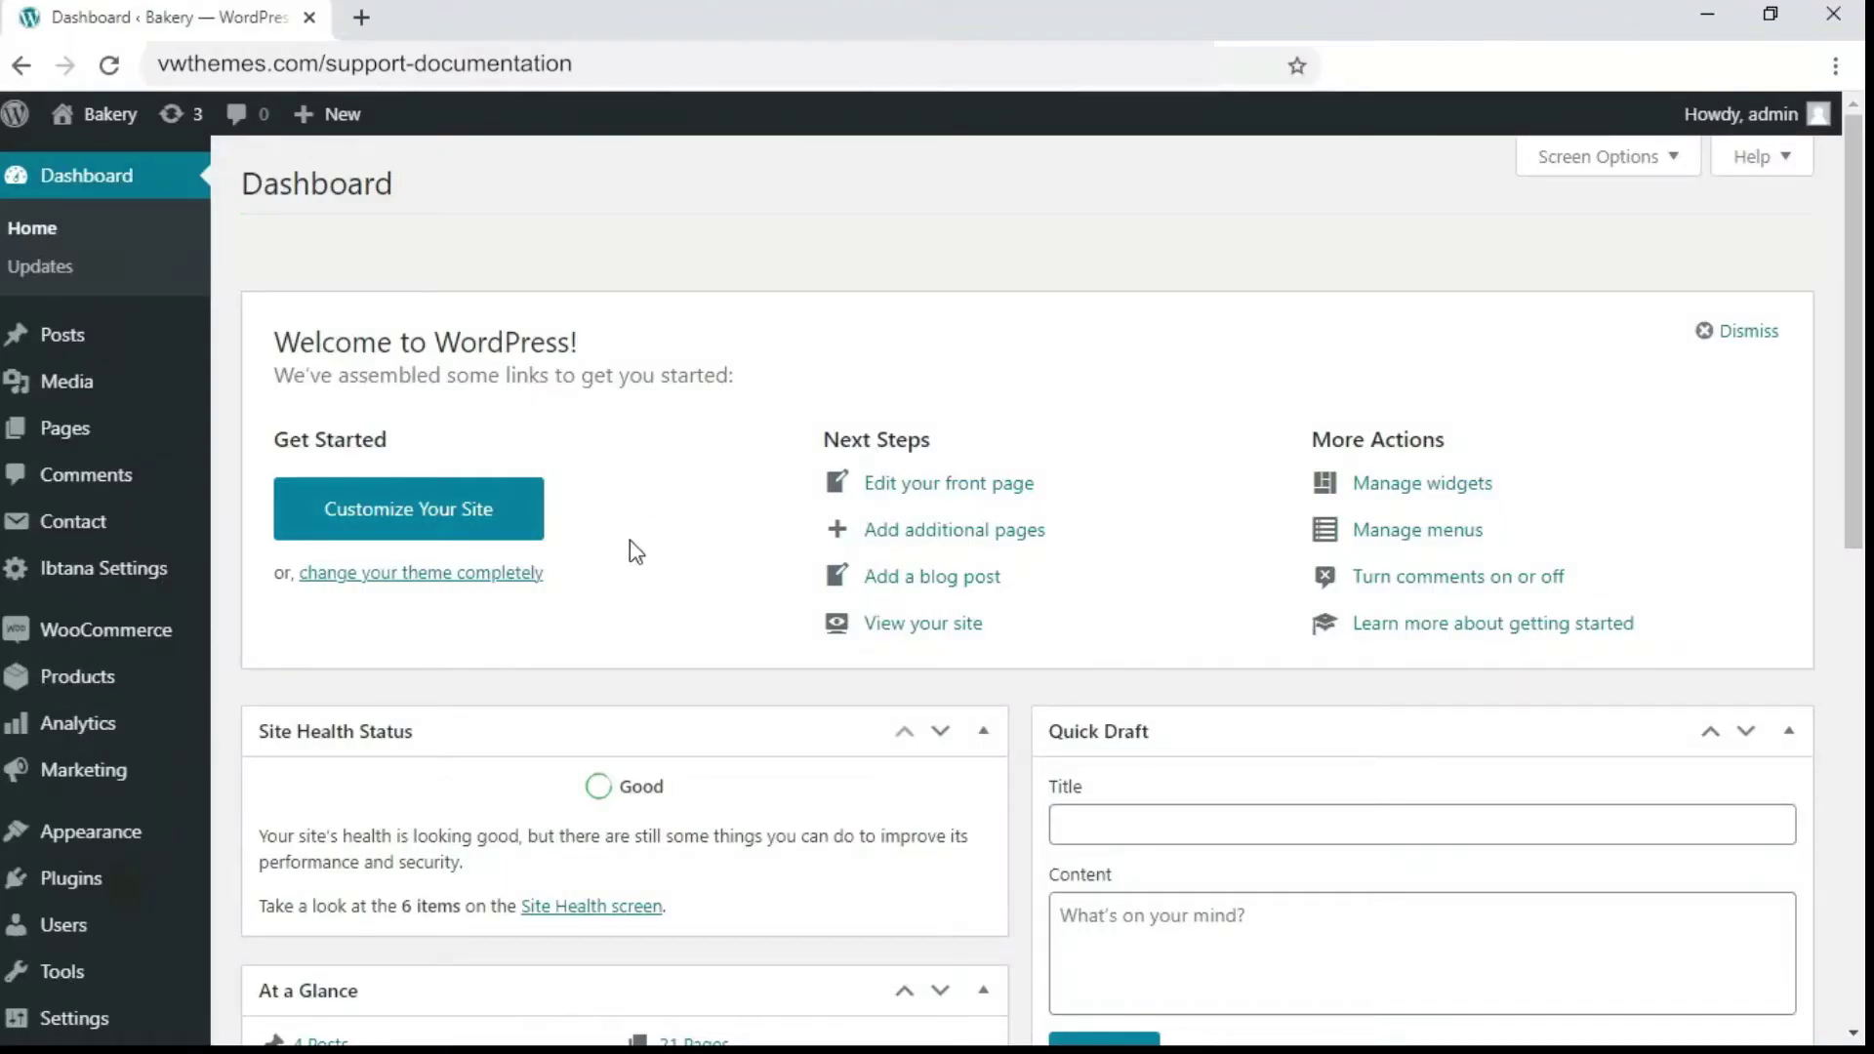
{"action": "mouse_move", "coordinate": [91, 832]}
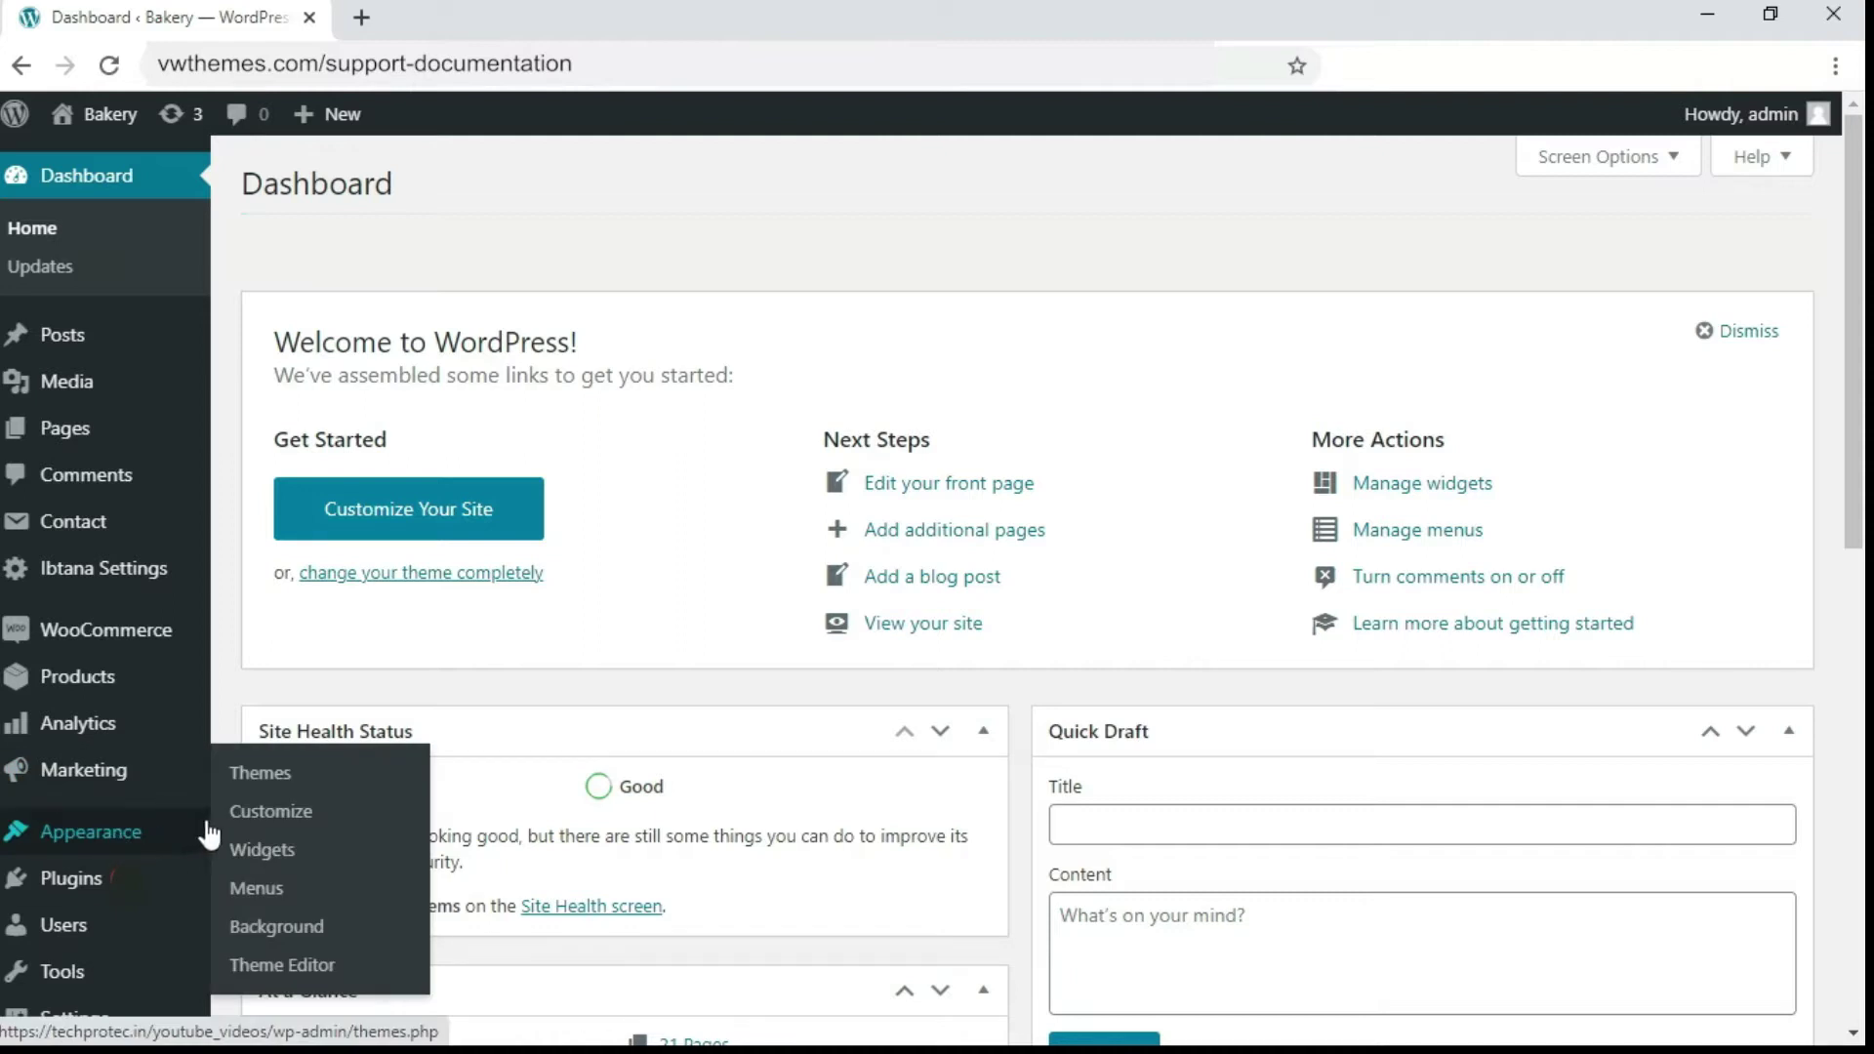
Upload vw-automobile-posttype_1.0.1.zip as a theme; installation fails for missing style.css.
{"action": "left_click", "coordinate": [262, 776]}
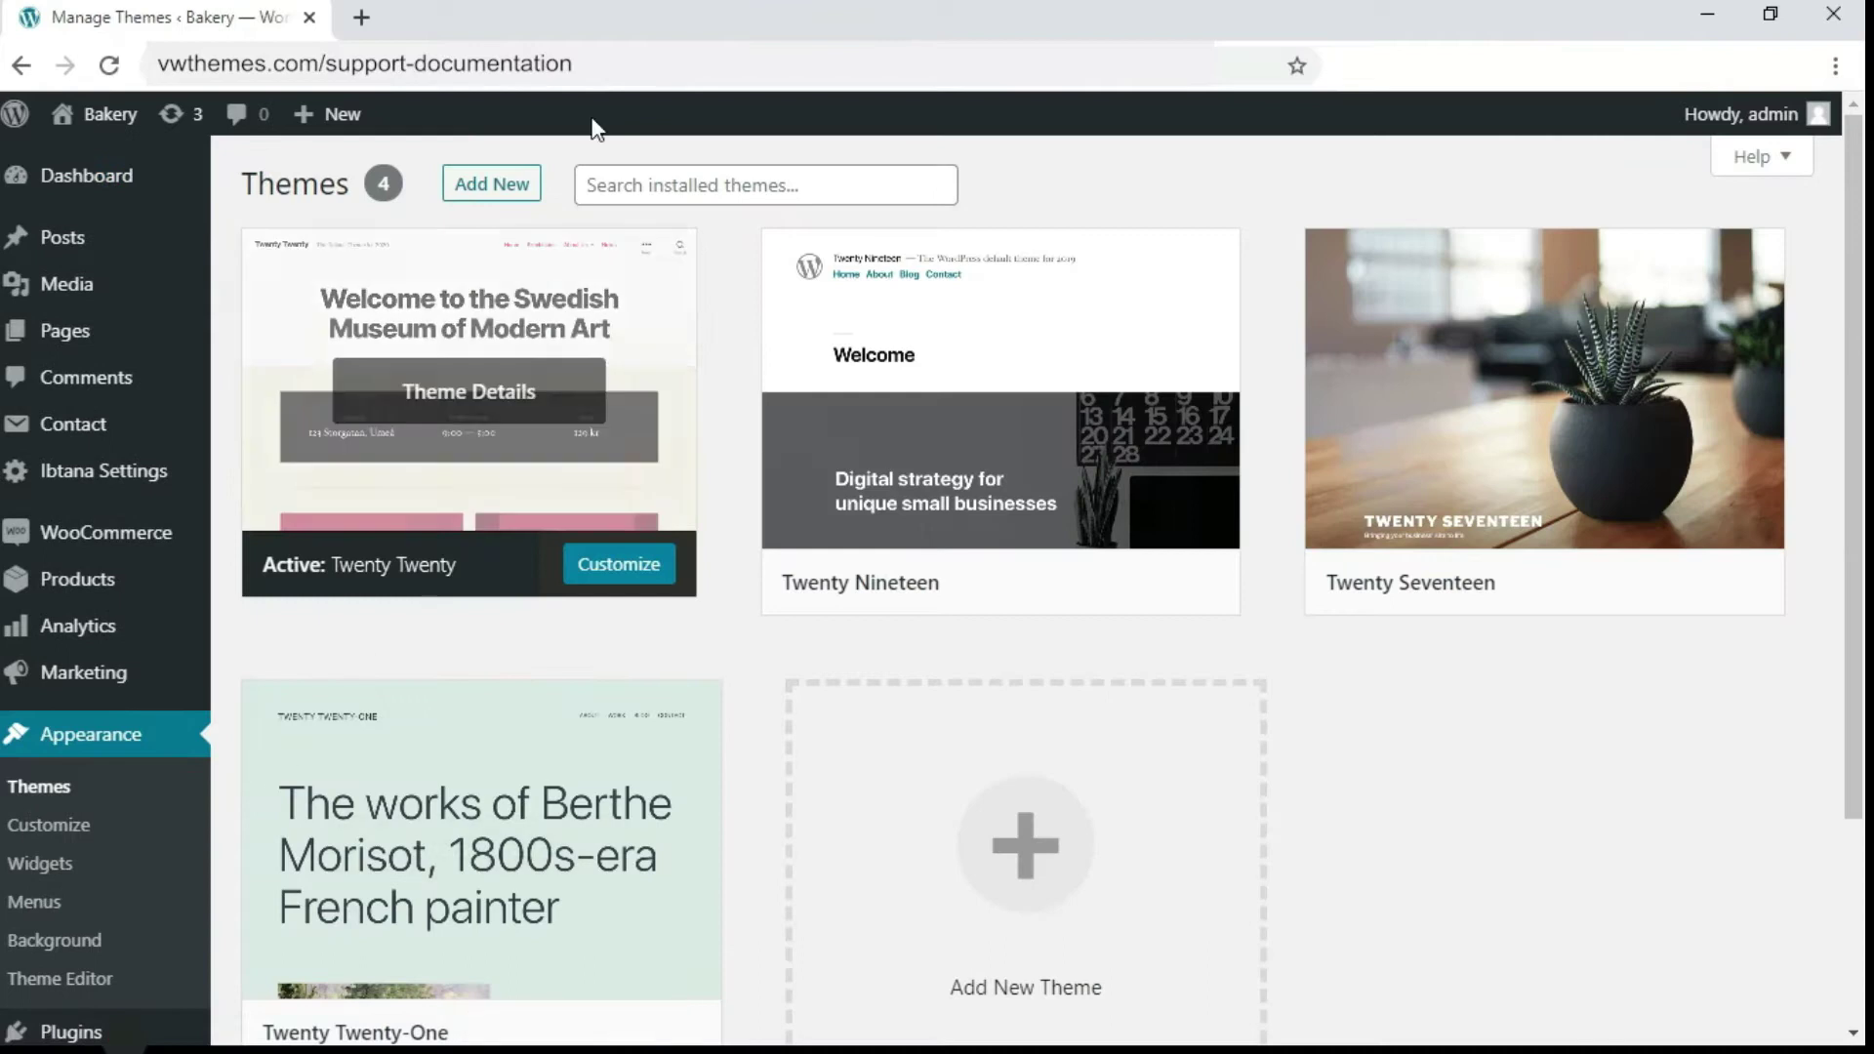
{"action": "left_click", "coordinate": [491, 186]}
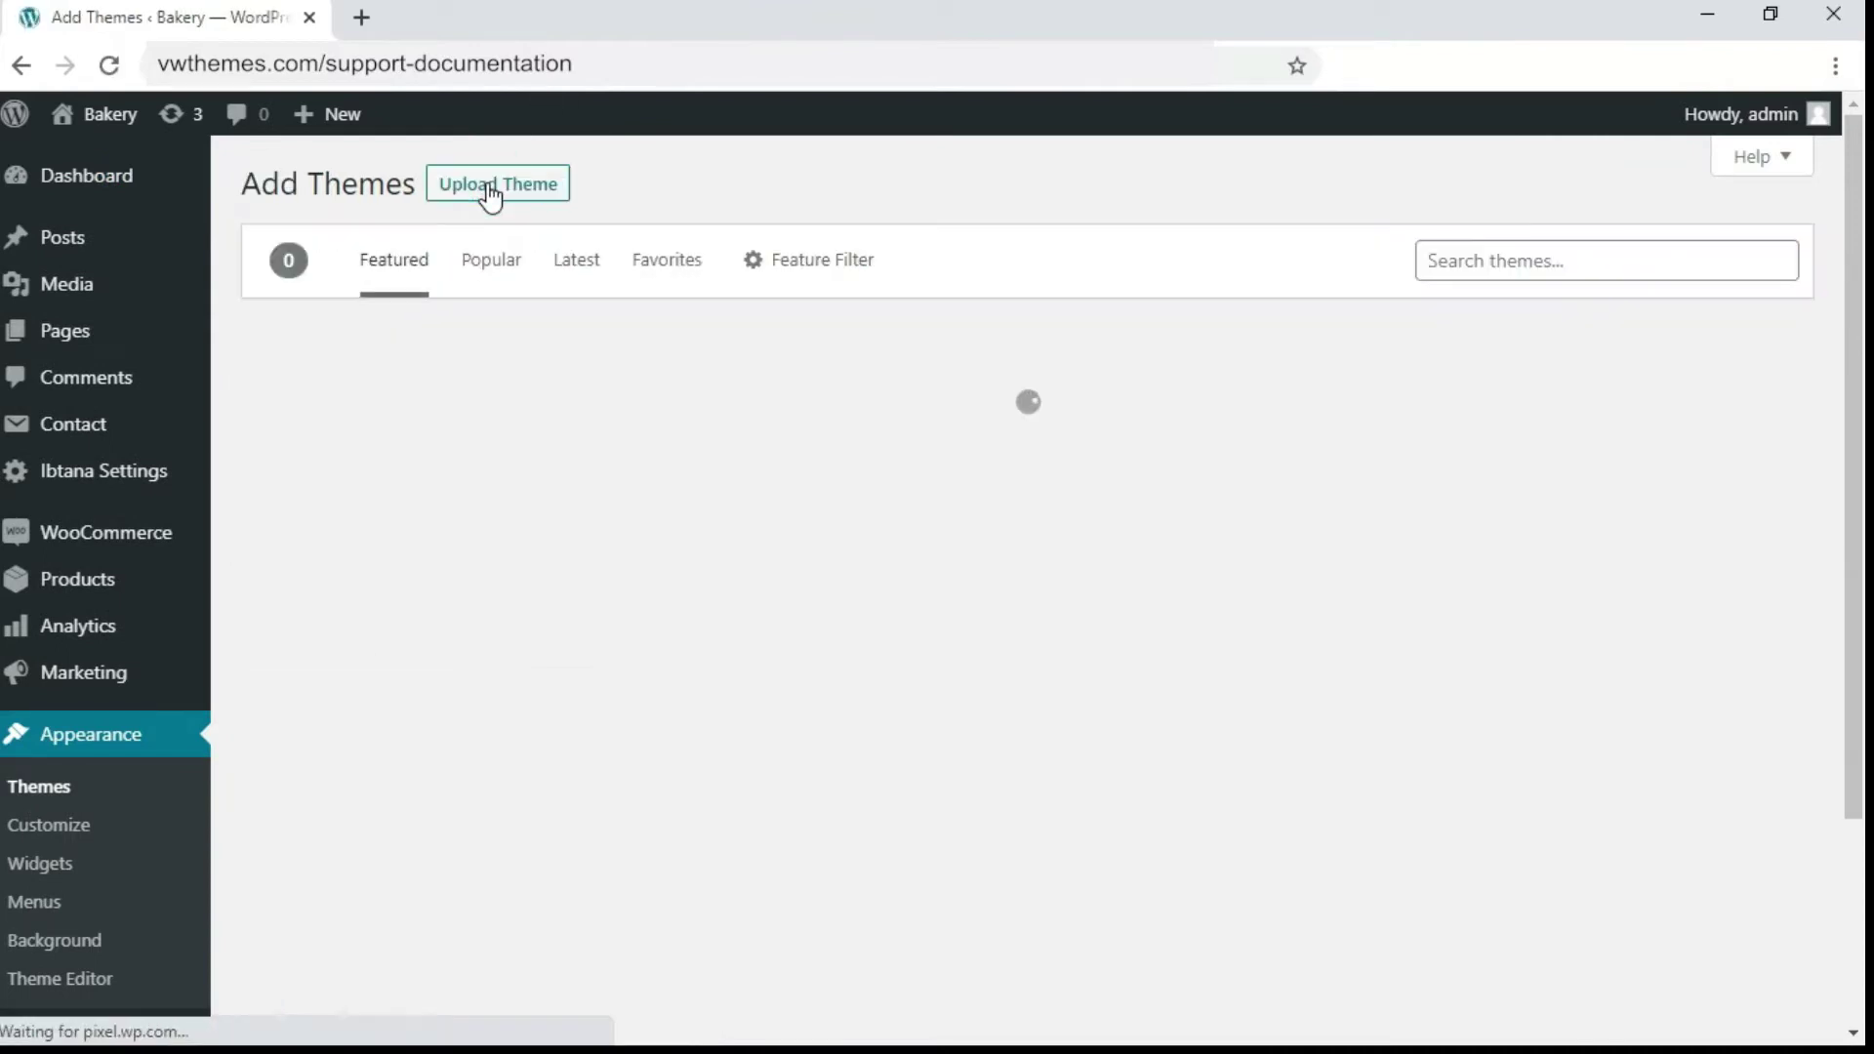
{"action": "left_click", "coordinate": [491, 190]}
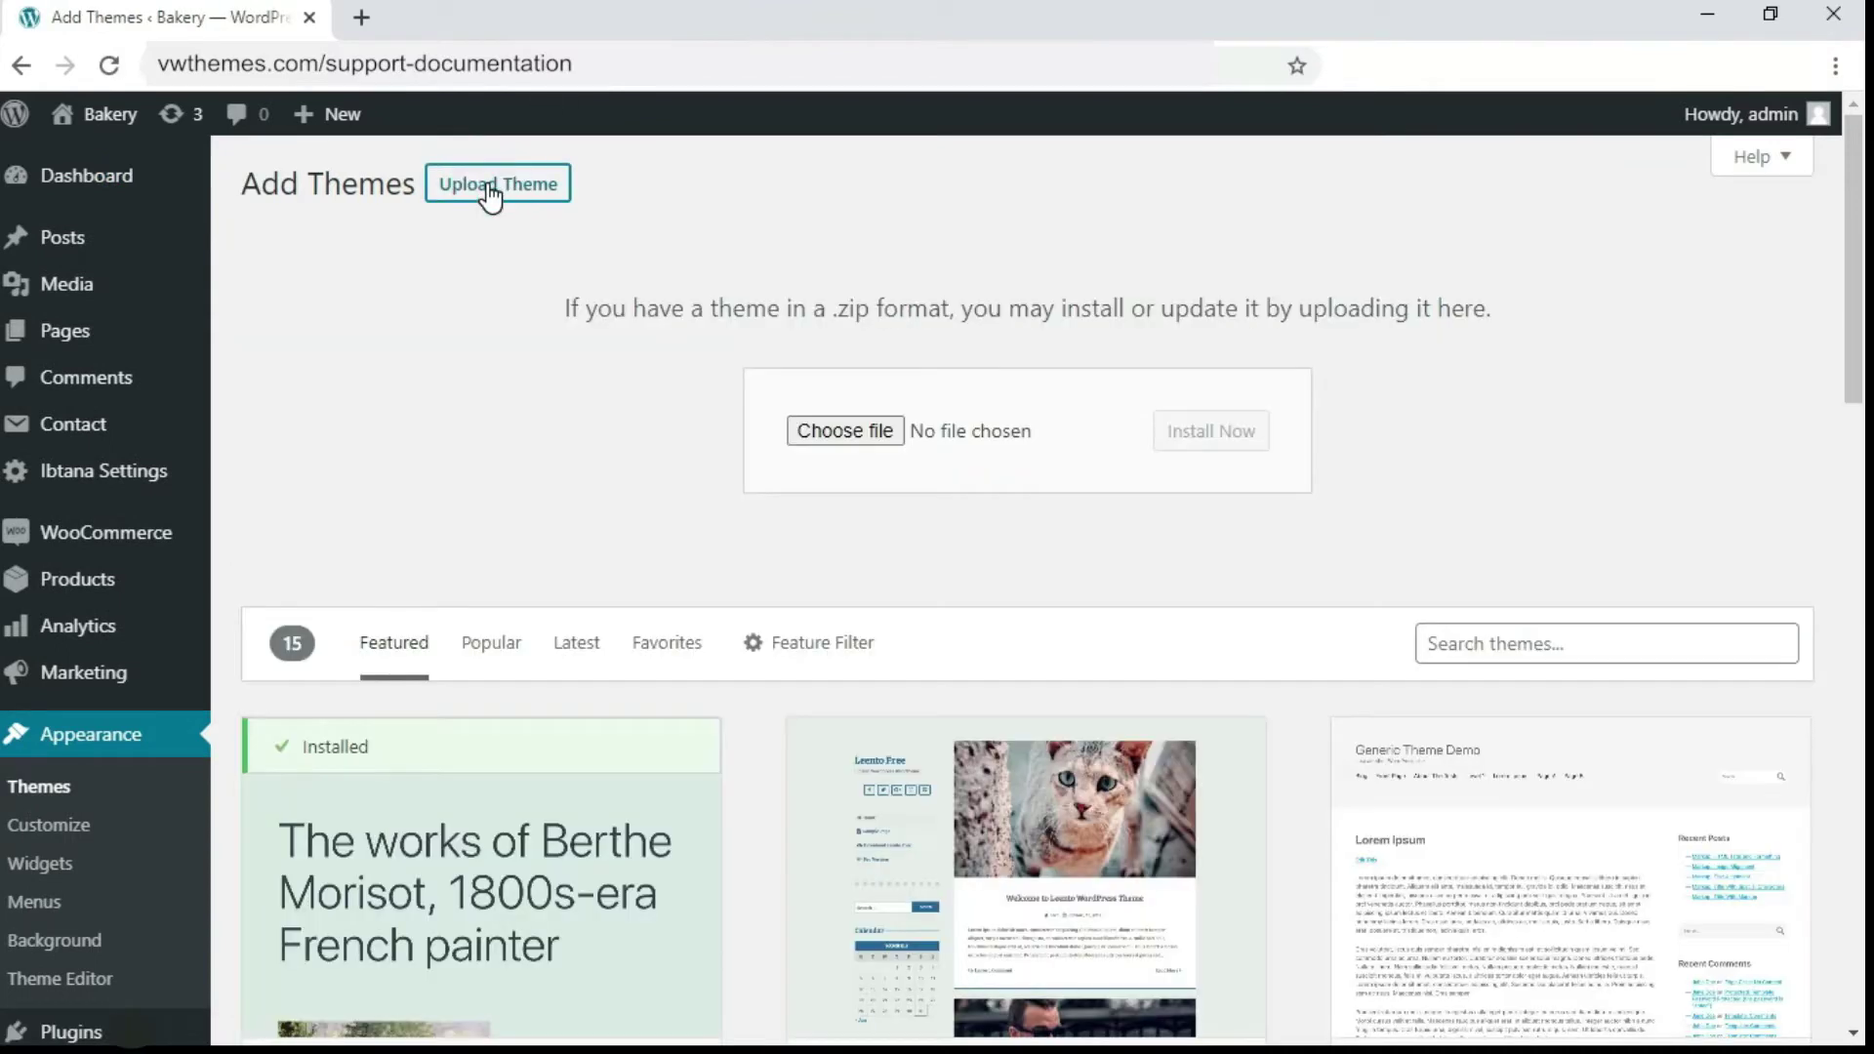
{"action": "left_click", "coordinate": [843, 431]}
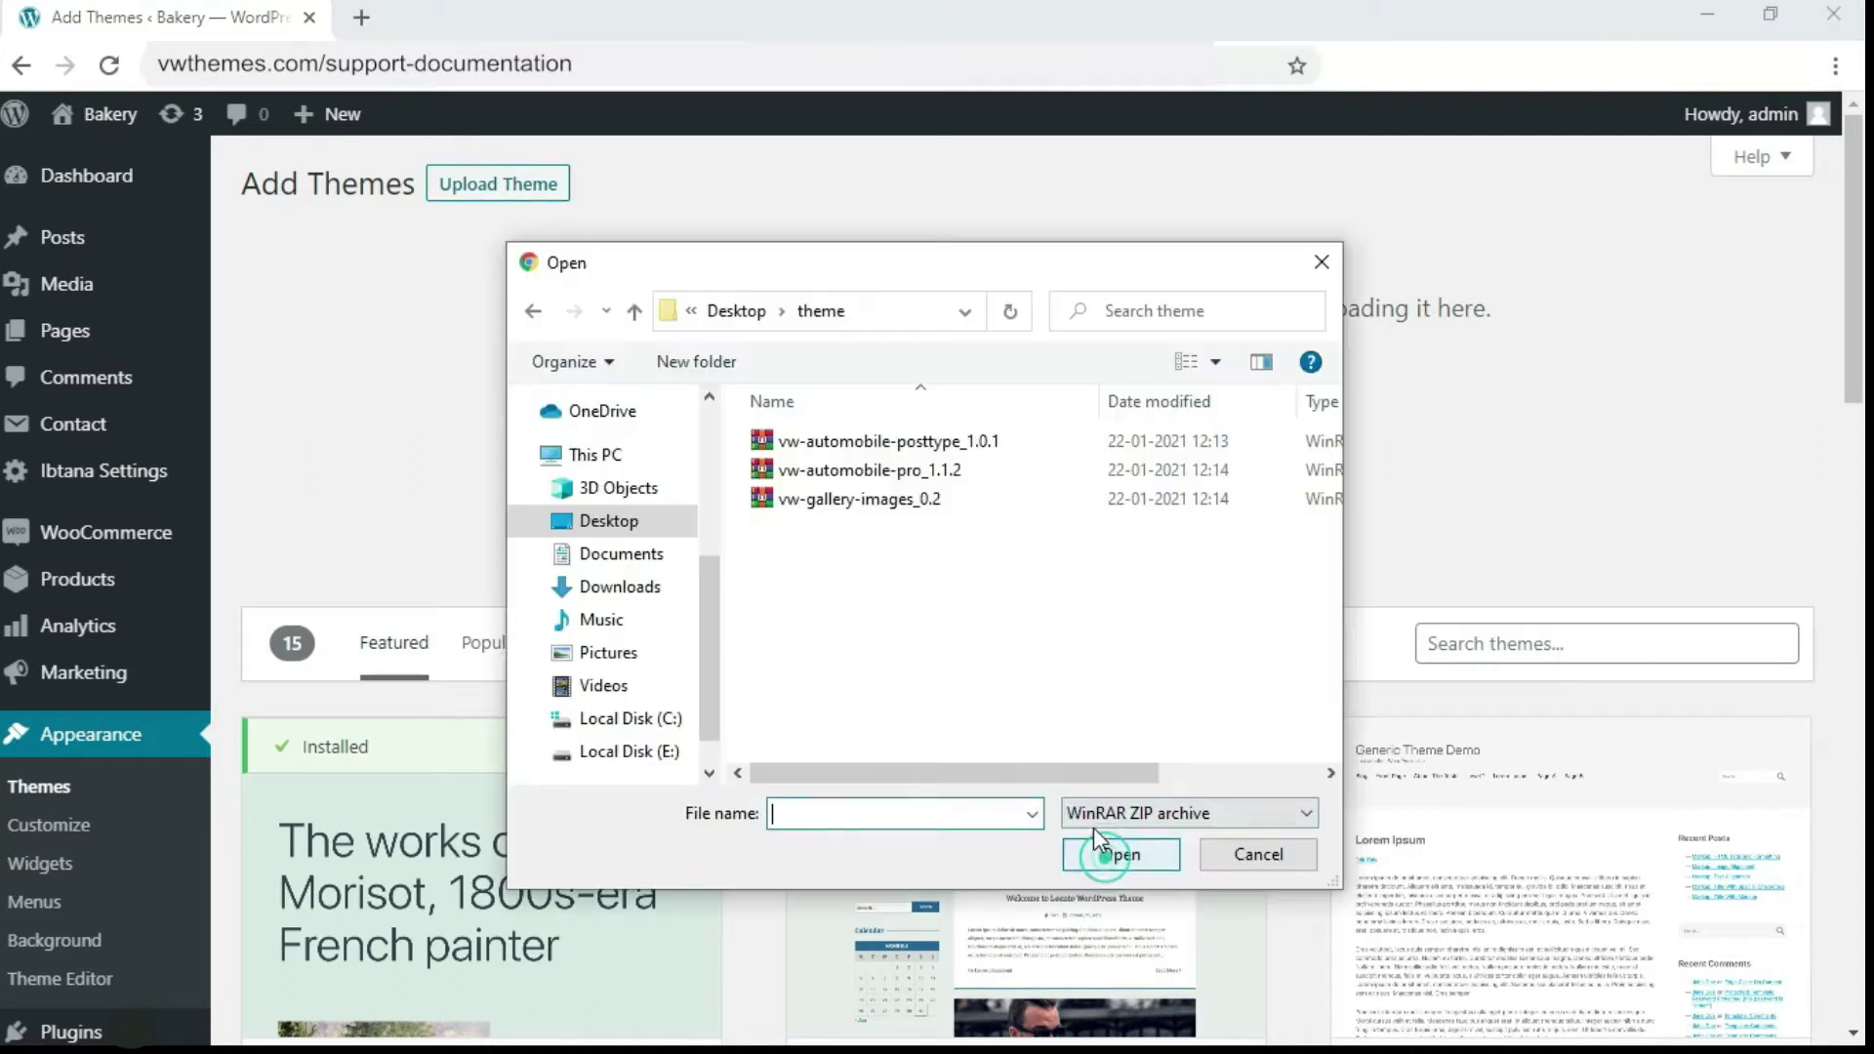
{"action": "left_click", "coordinate": [1119, 853]}
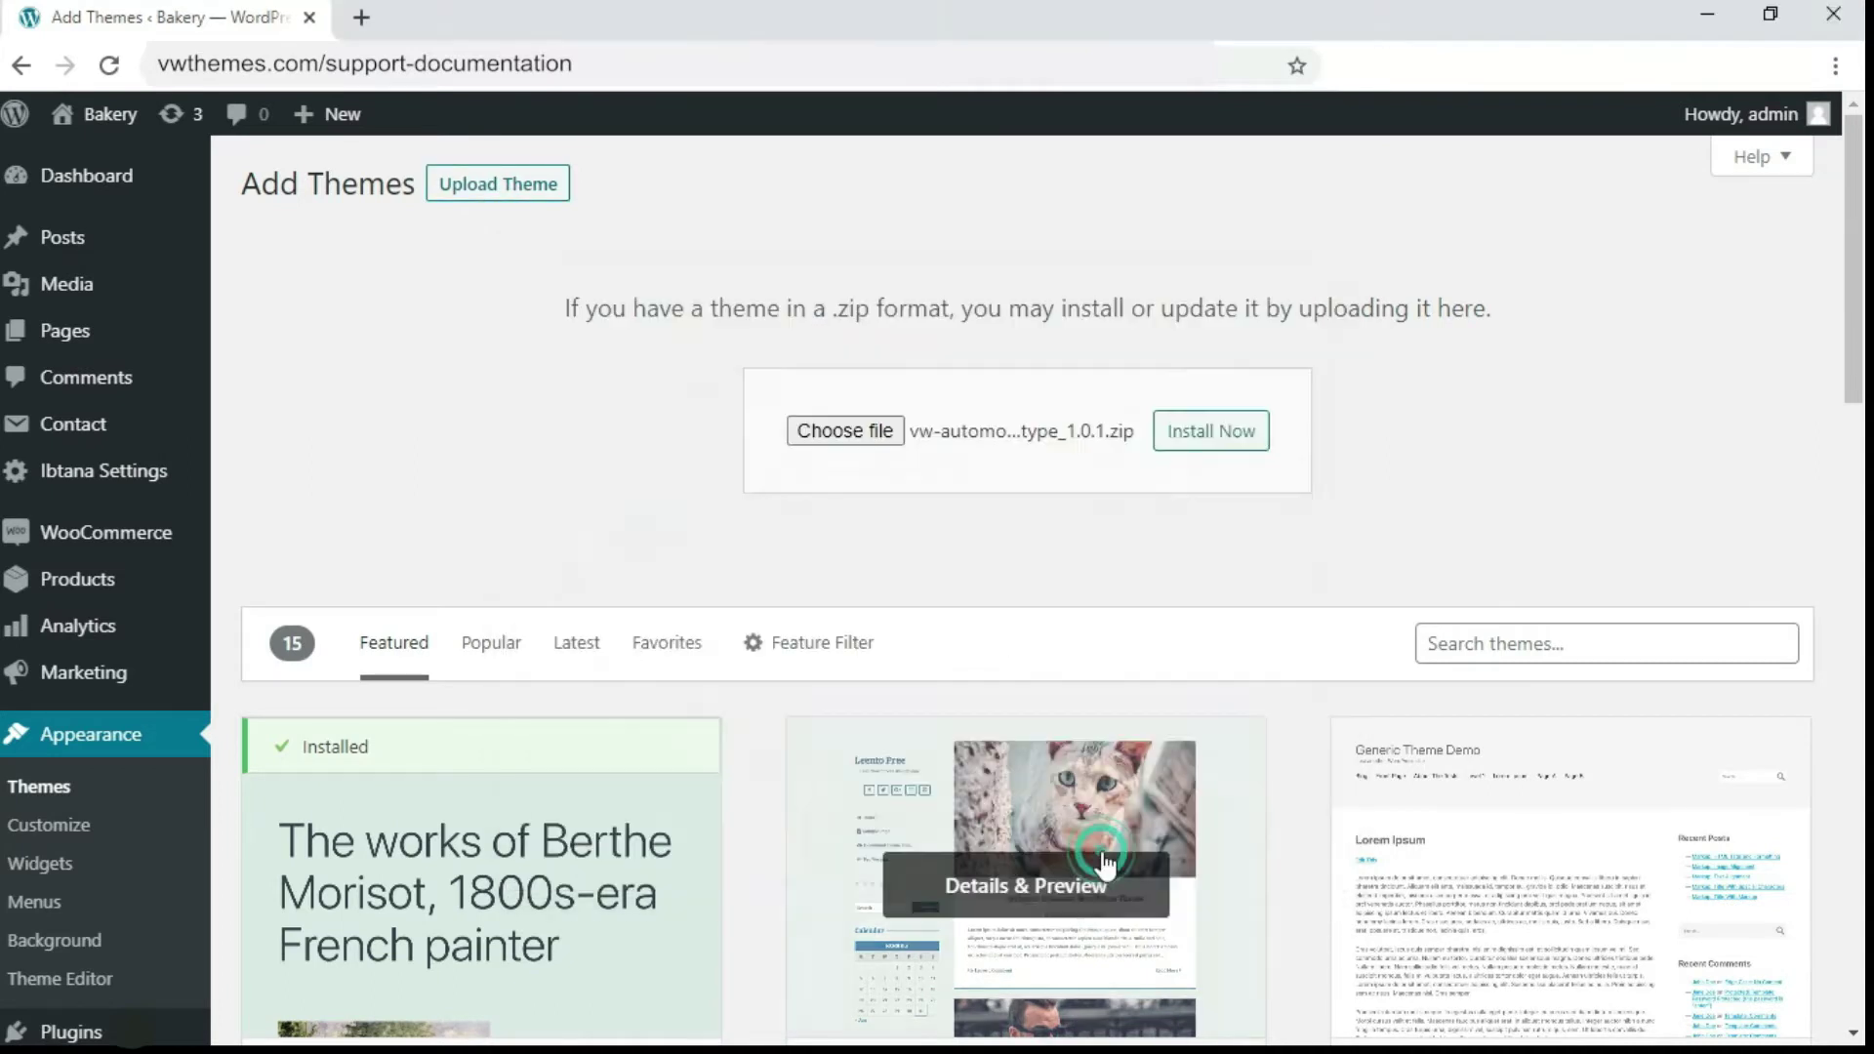
{"action": "left_click", "coordinate": [1209, 431]}
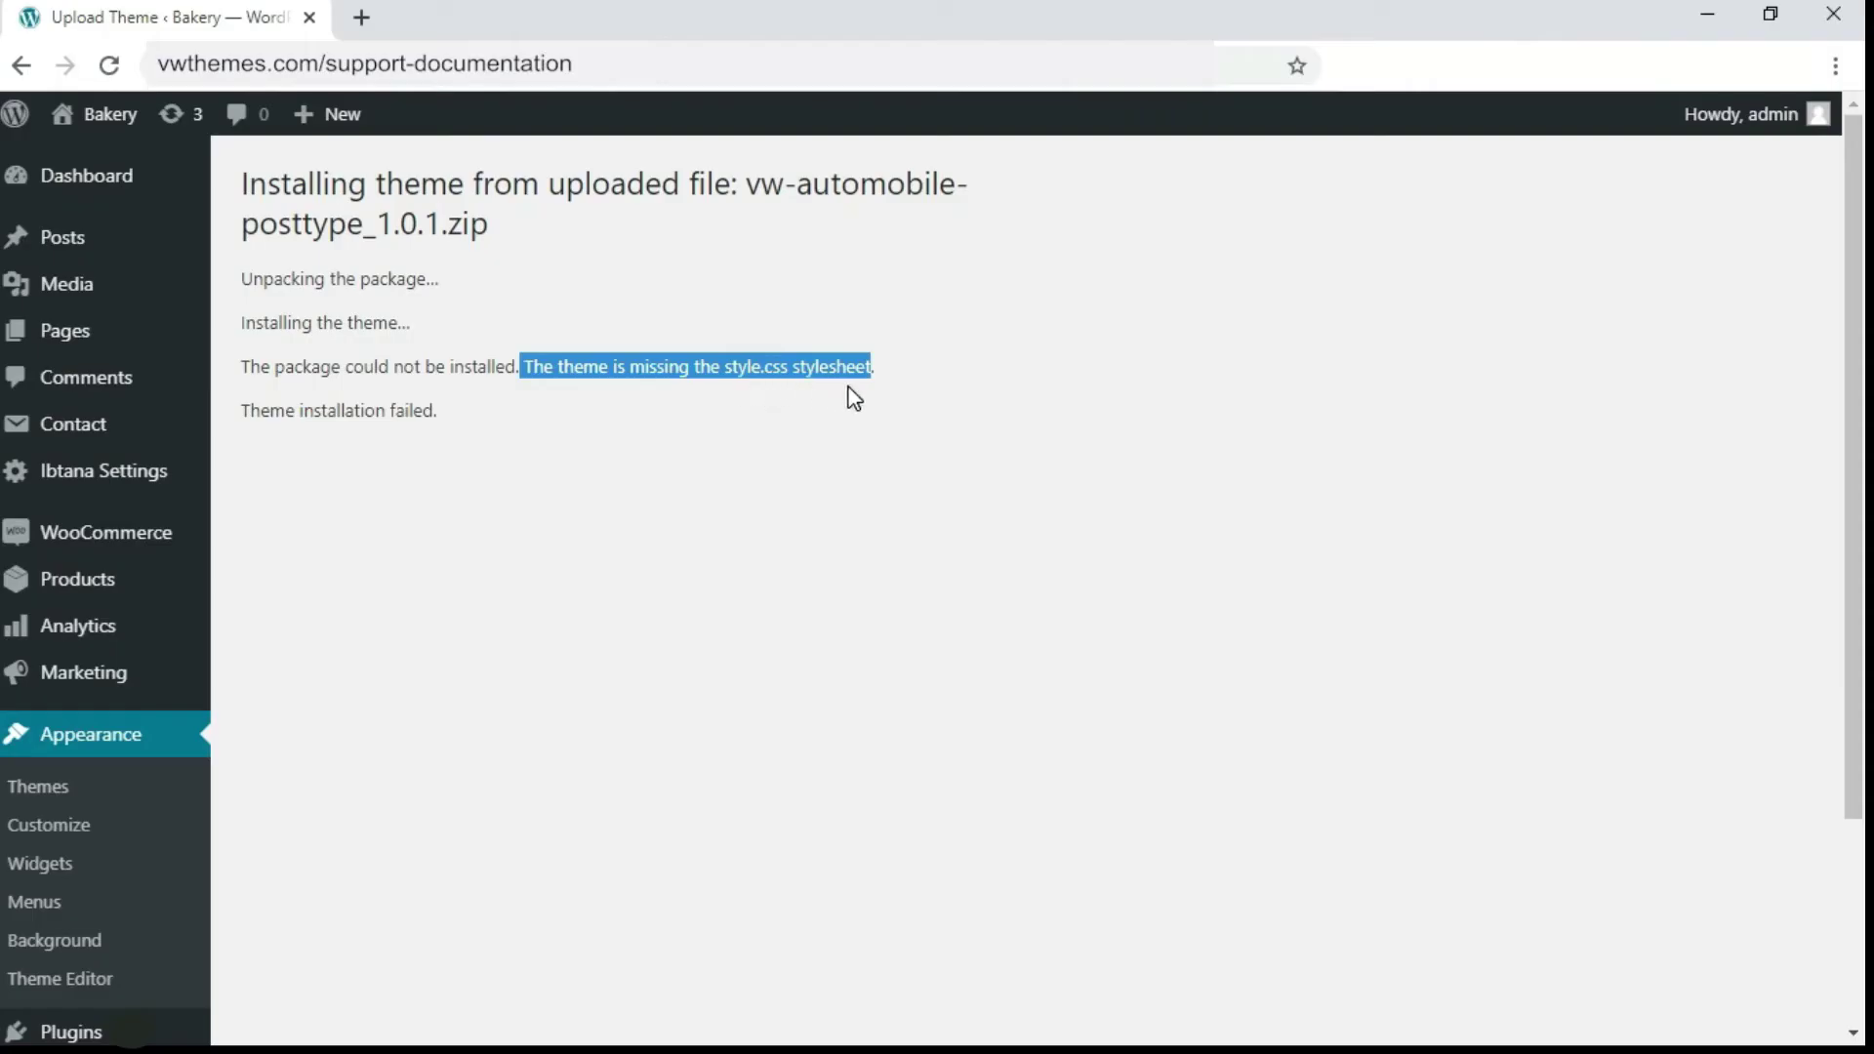
Upload and install vw-automobile-pro_1.1.2.zip, then activate the Automobile Pro theme.
{"action": "left_click", "coordinate": [848, 392]}
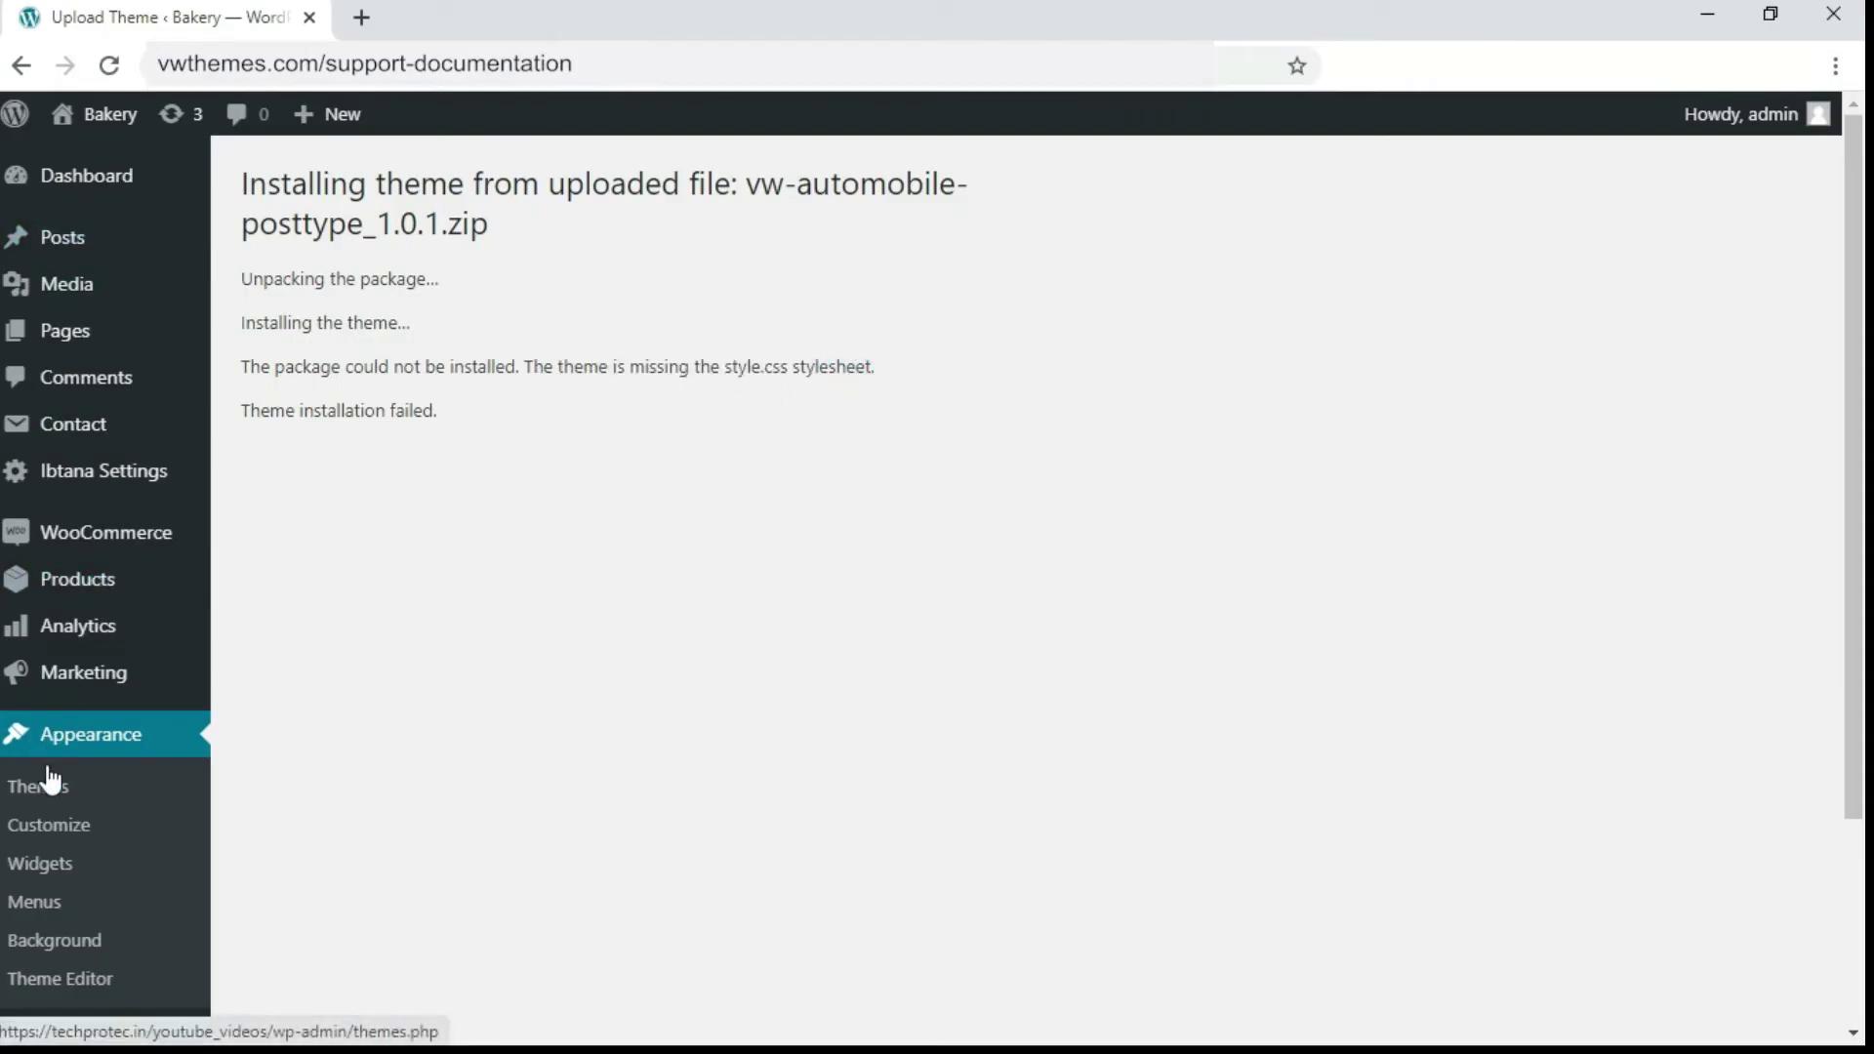
{"action": "left_click", "coordinate": [42, 790]}
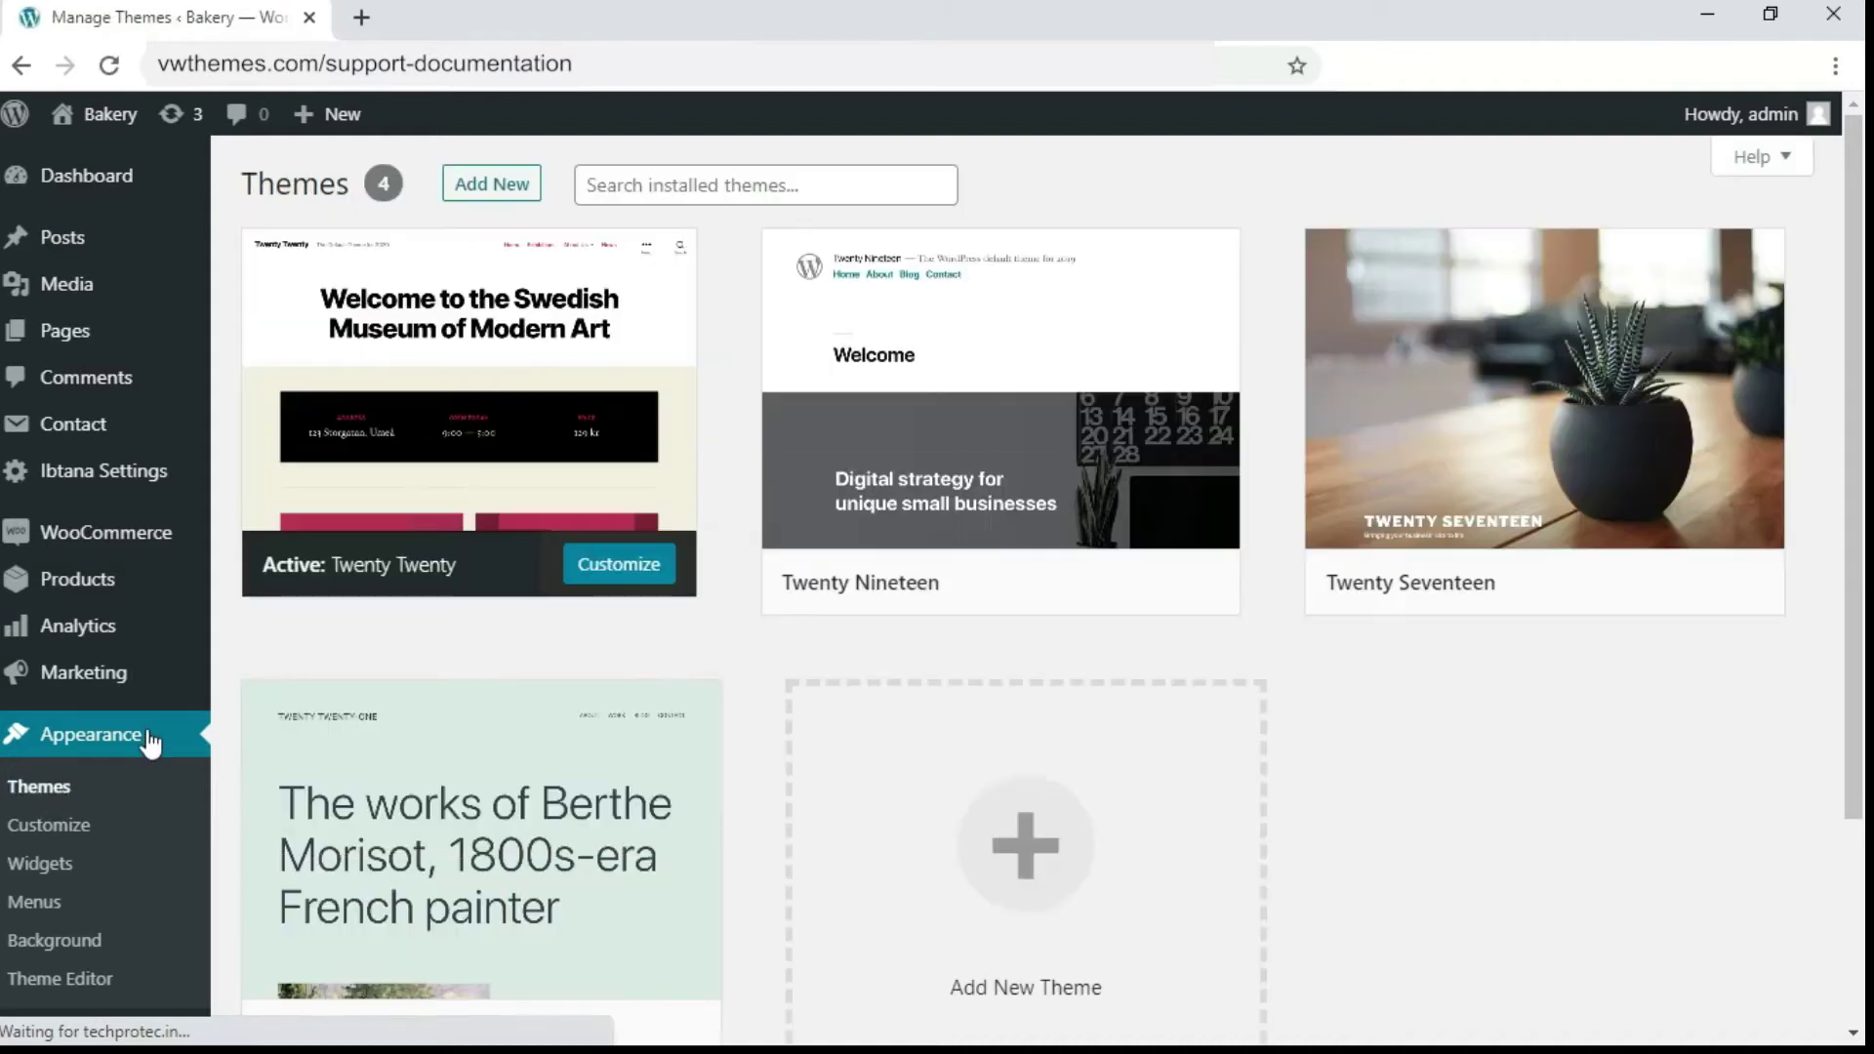
{"action": "left_click", "coordinate": [489, 184]}
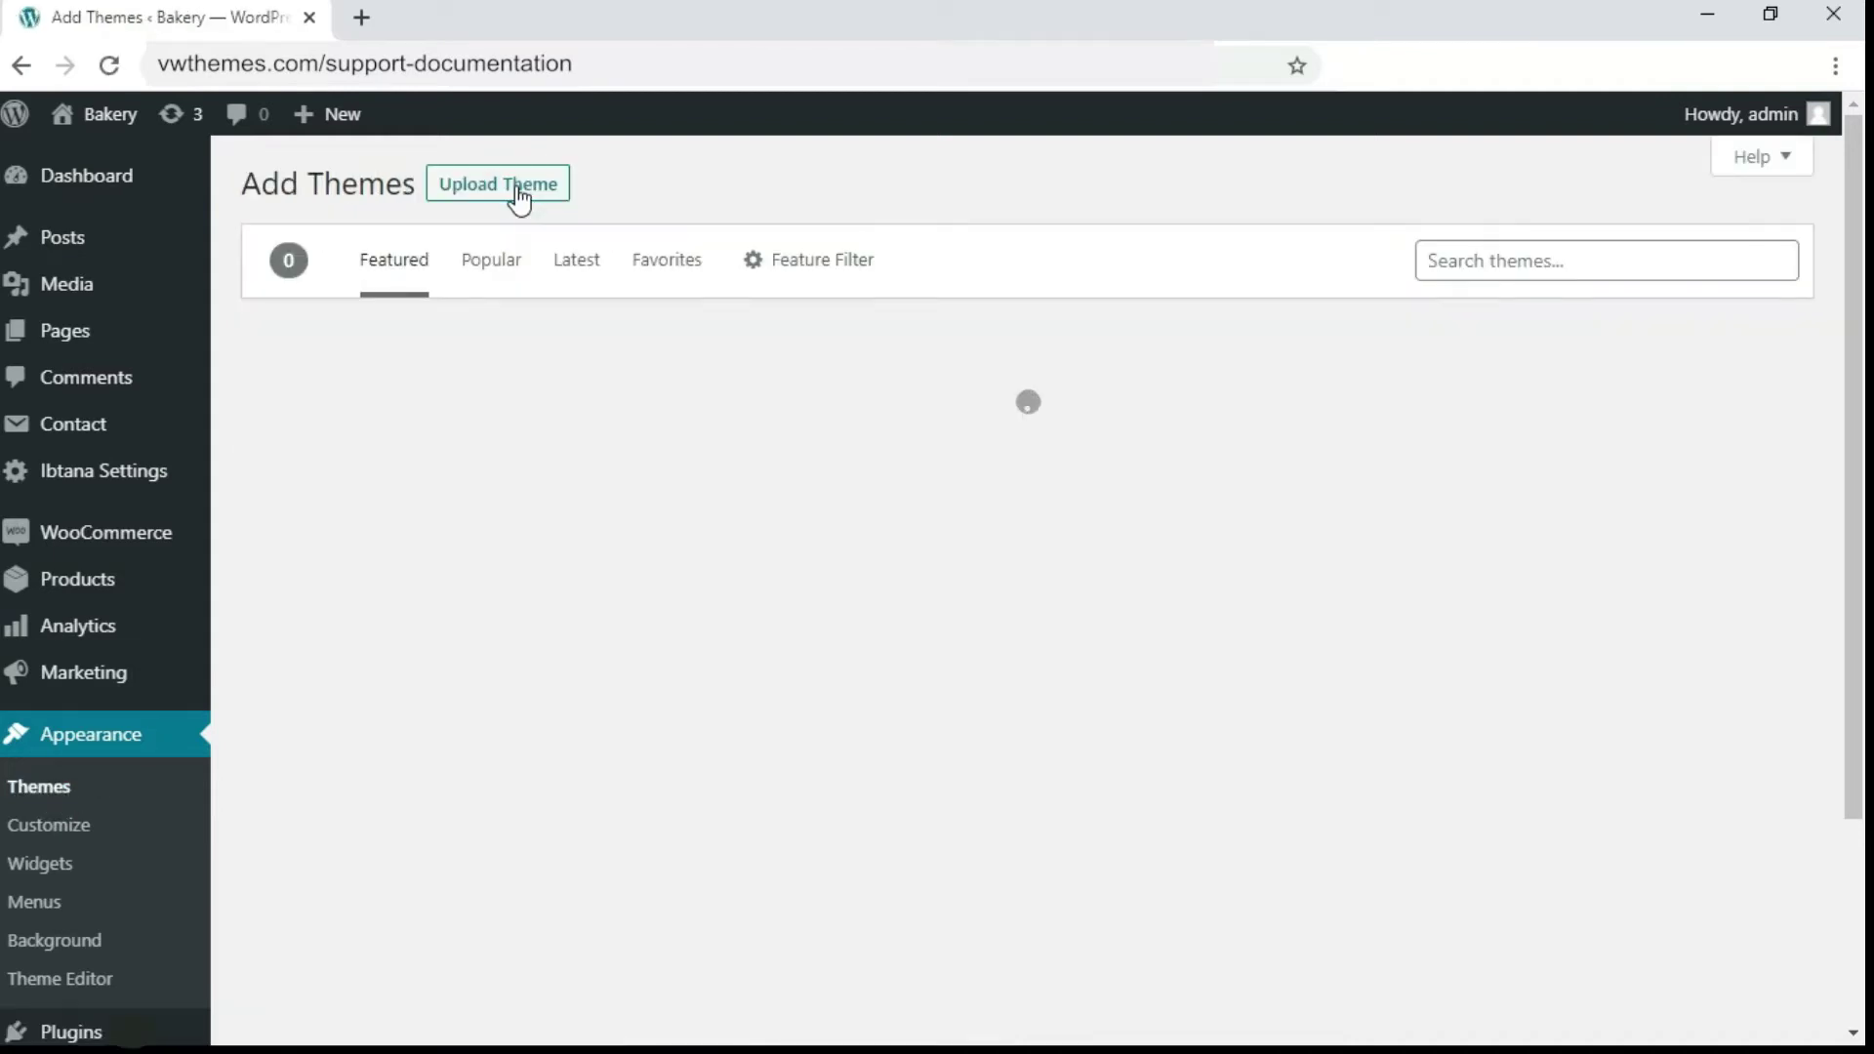
{"action": "left_click", "coordinate": [519, 195]}
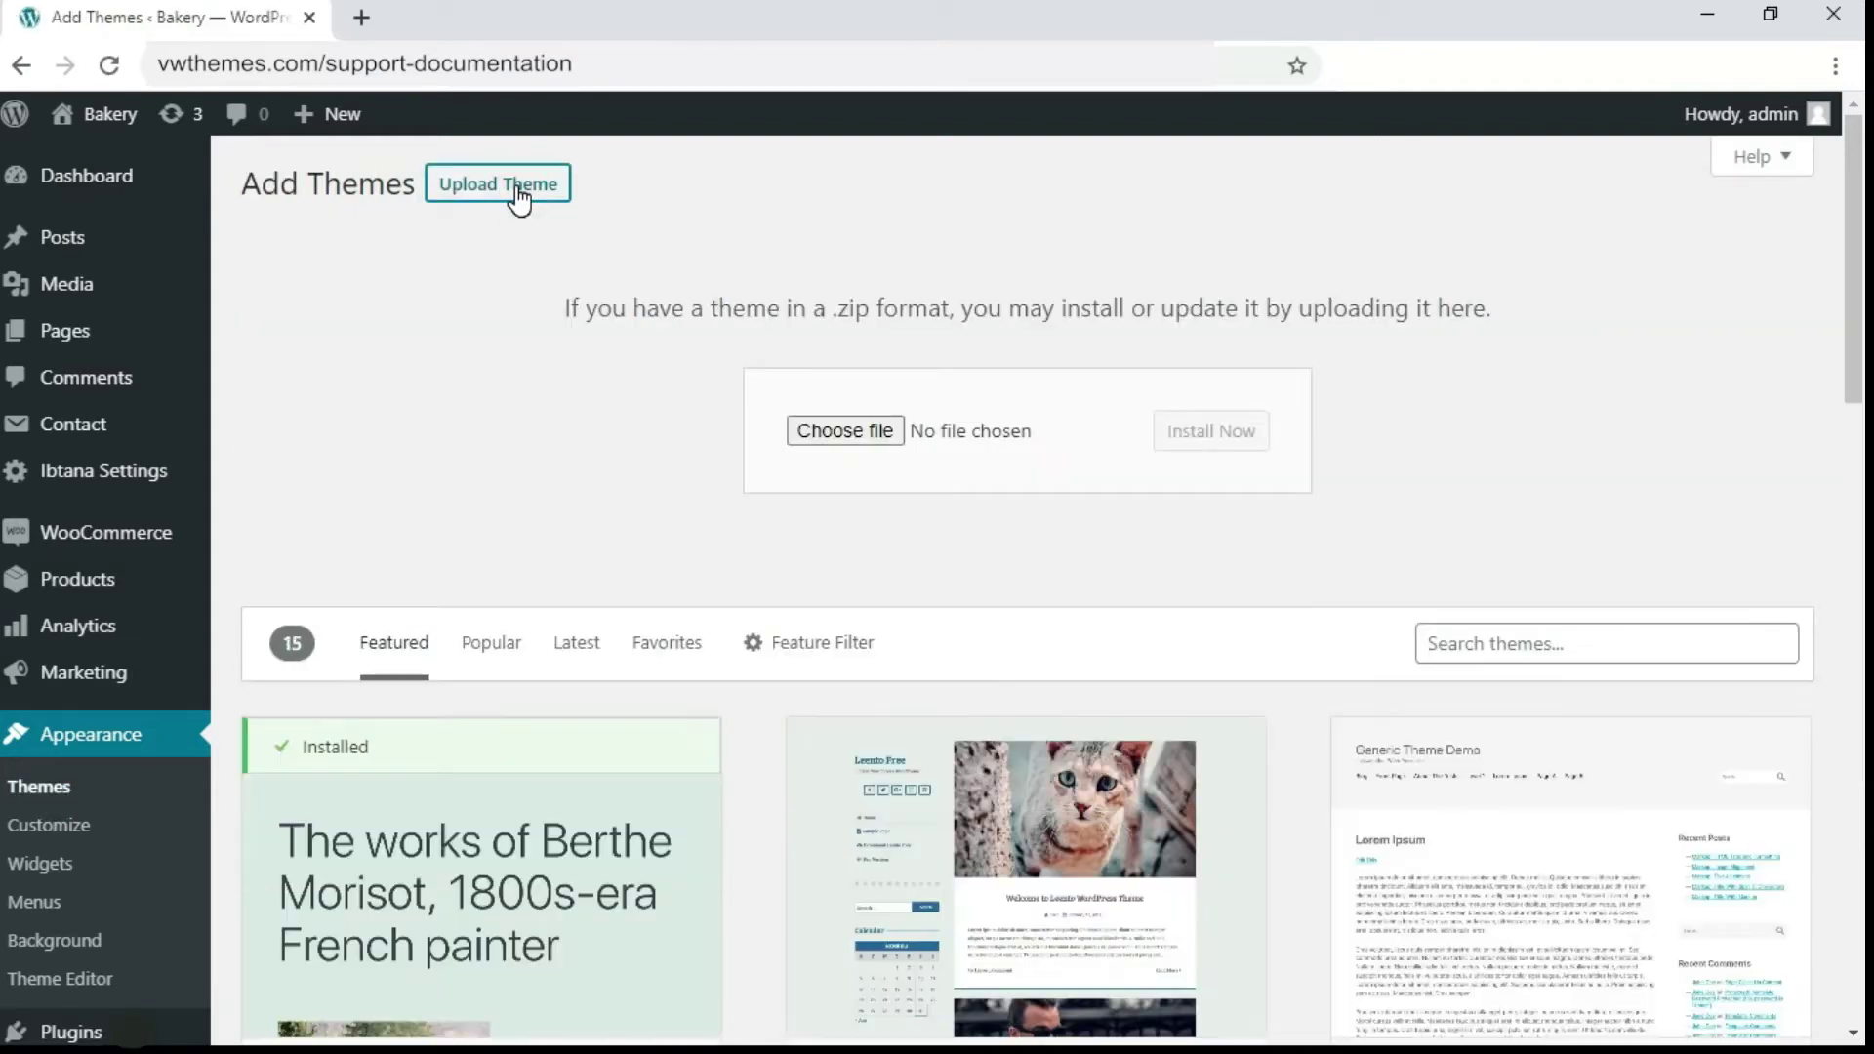
{"action": "left_click", "coordinate": [820, 437]}
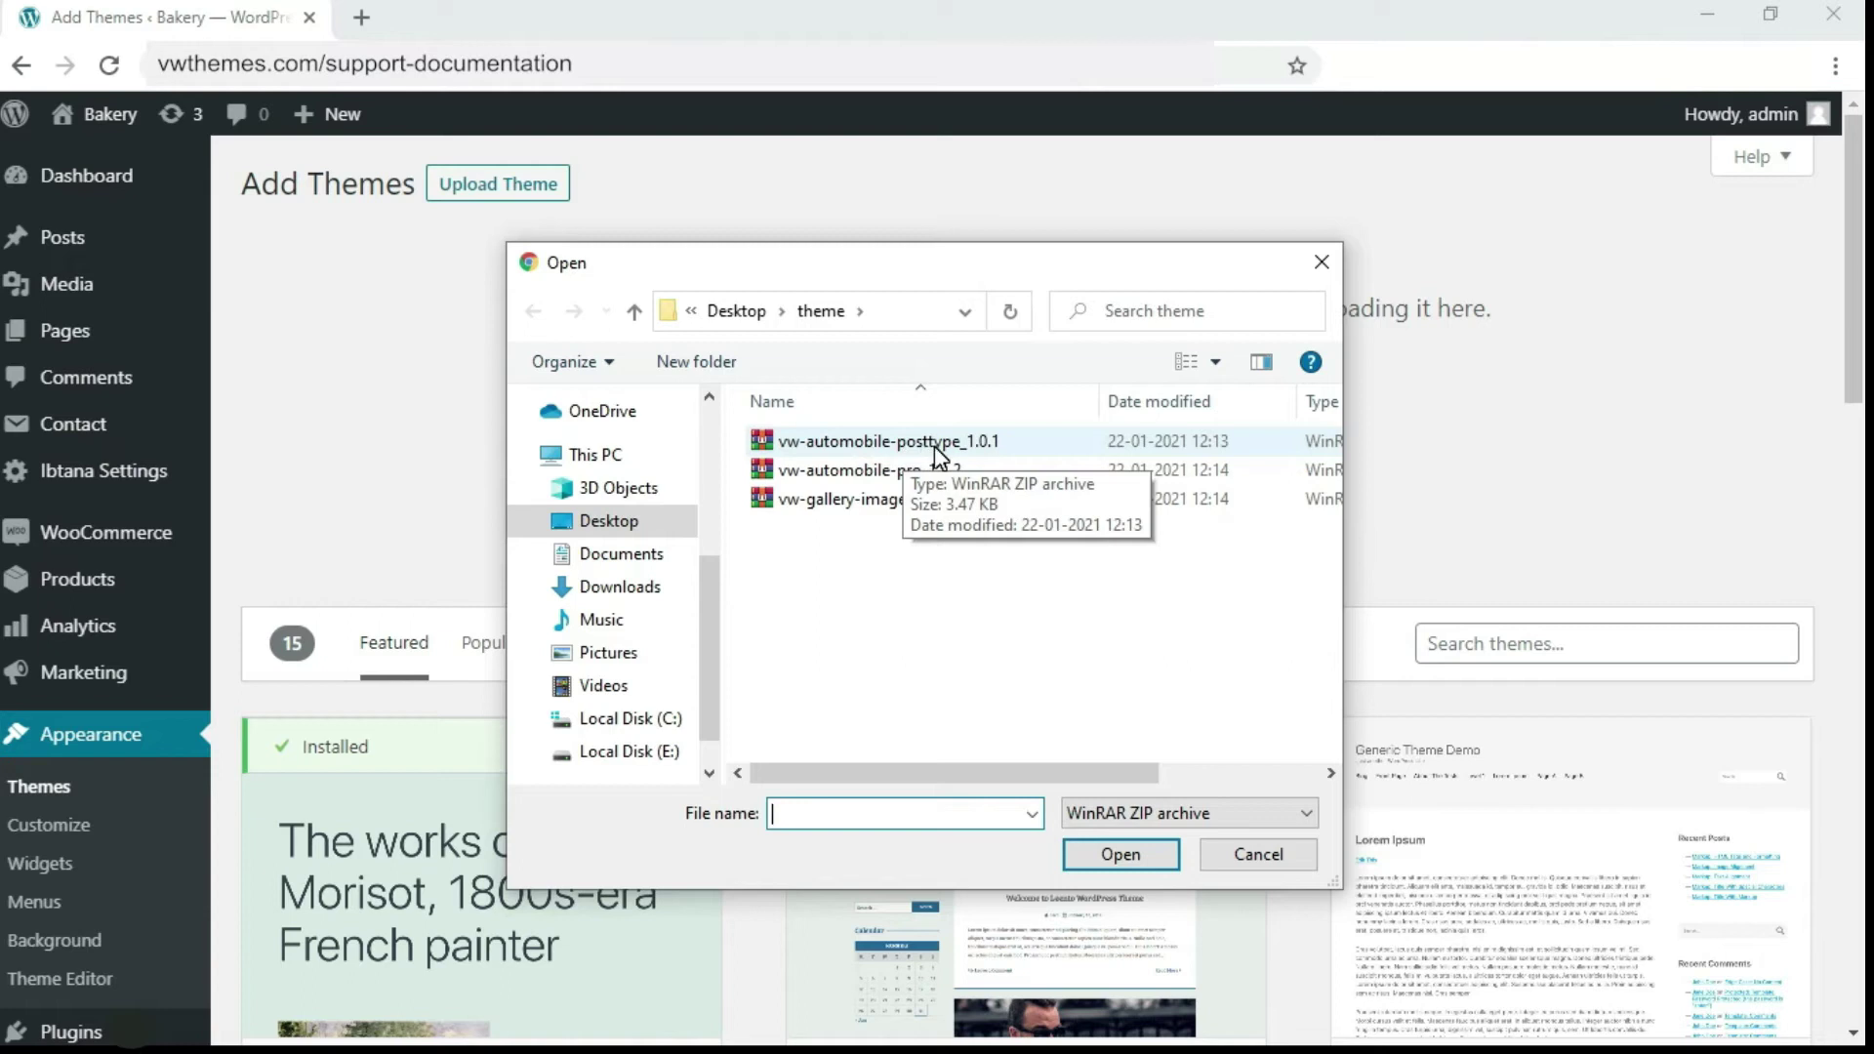
{"action": "left_click", "coordinate": [877, 471]}
{"action": "left_click", "coordinate": [1119, 855]}
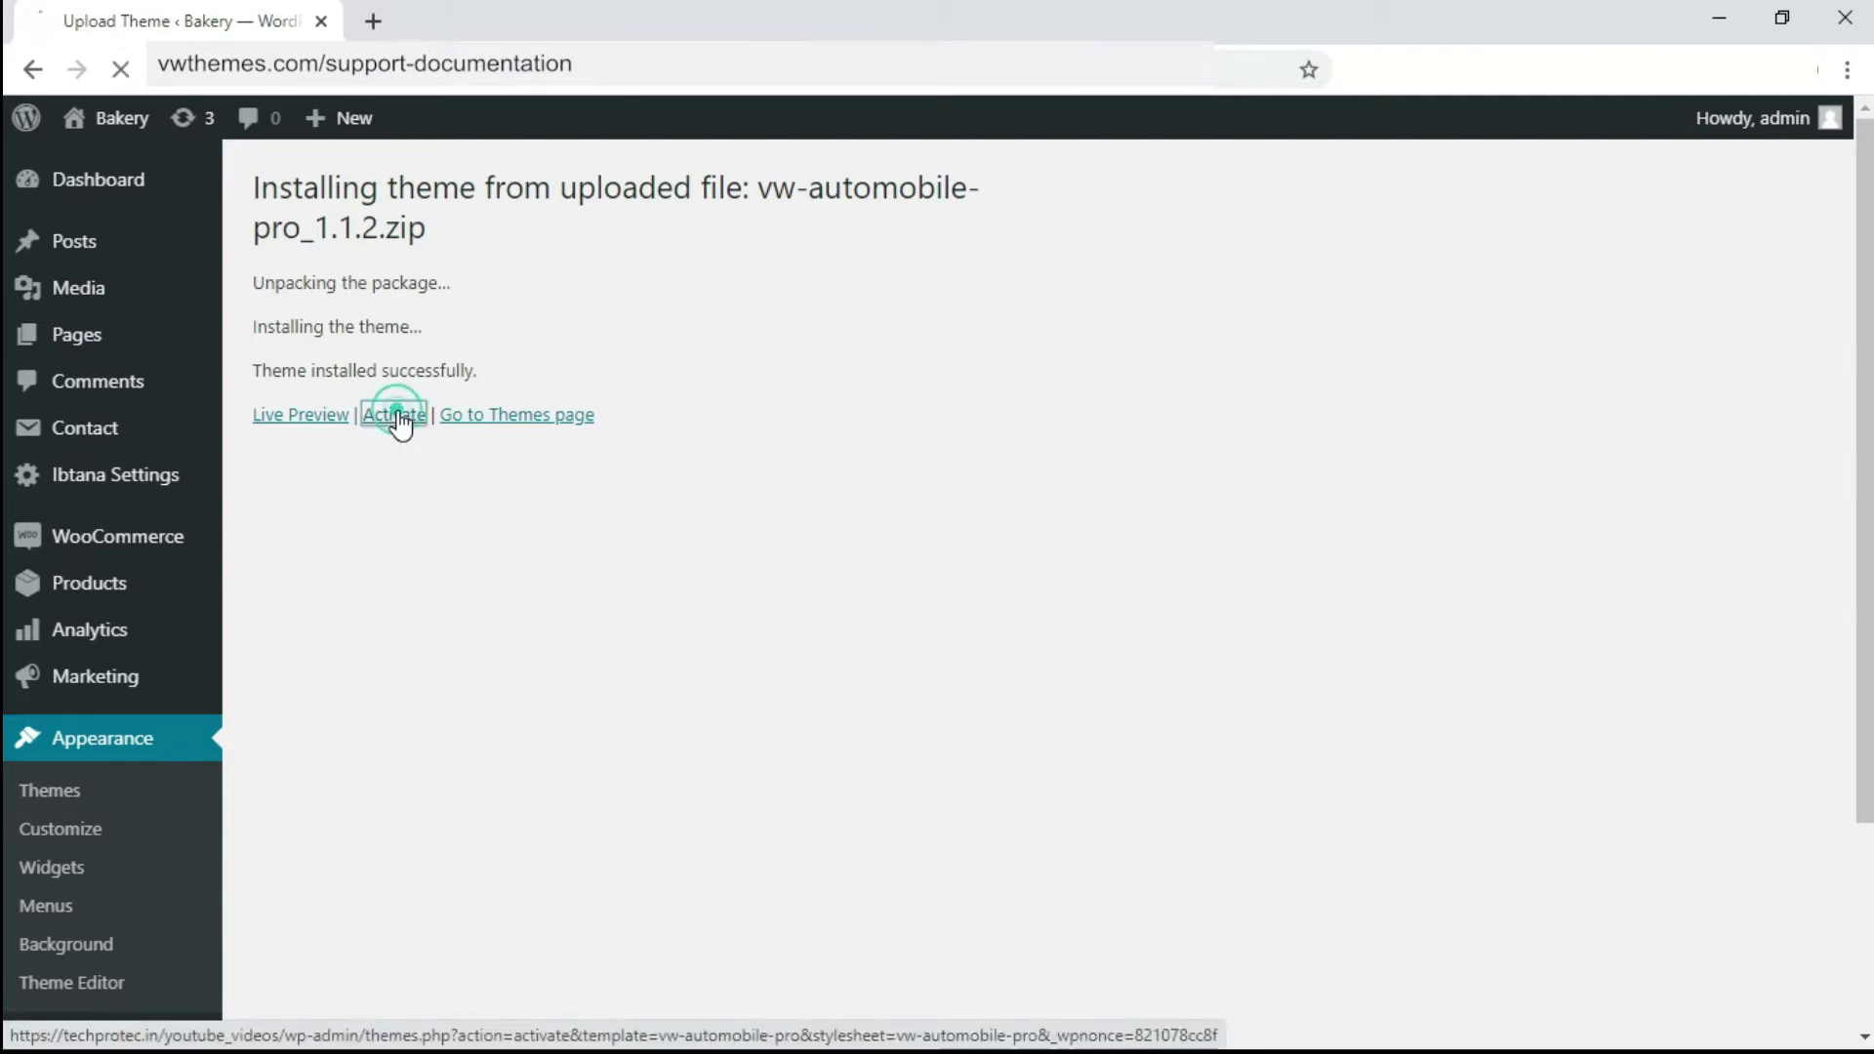
{"action": "left_click", "coordinate": [396, 416]}
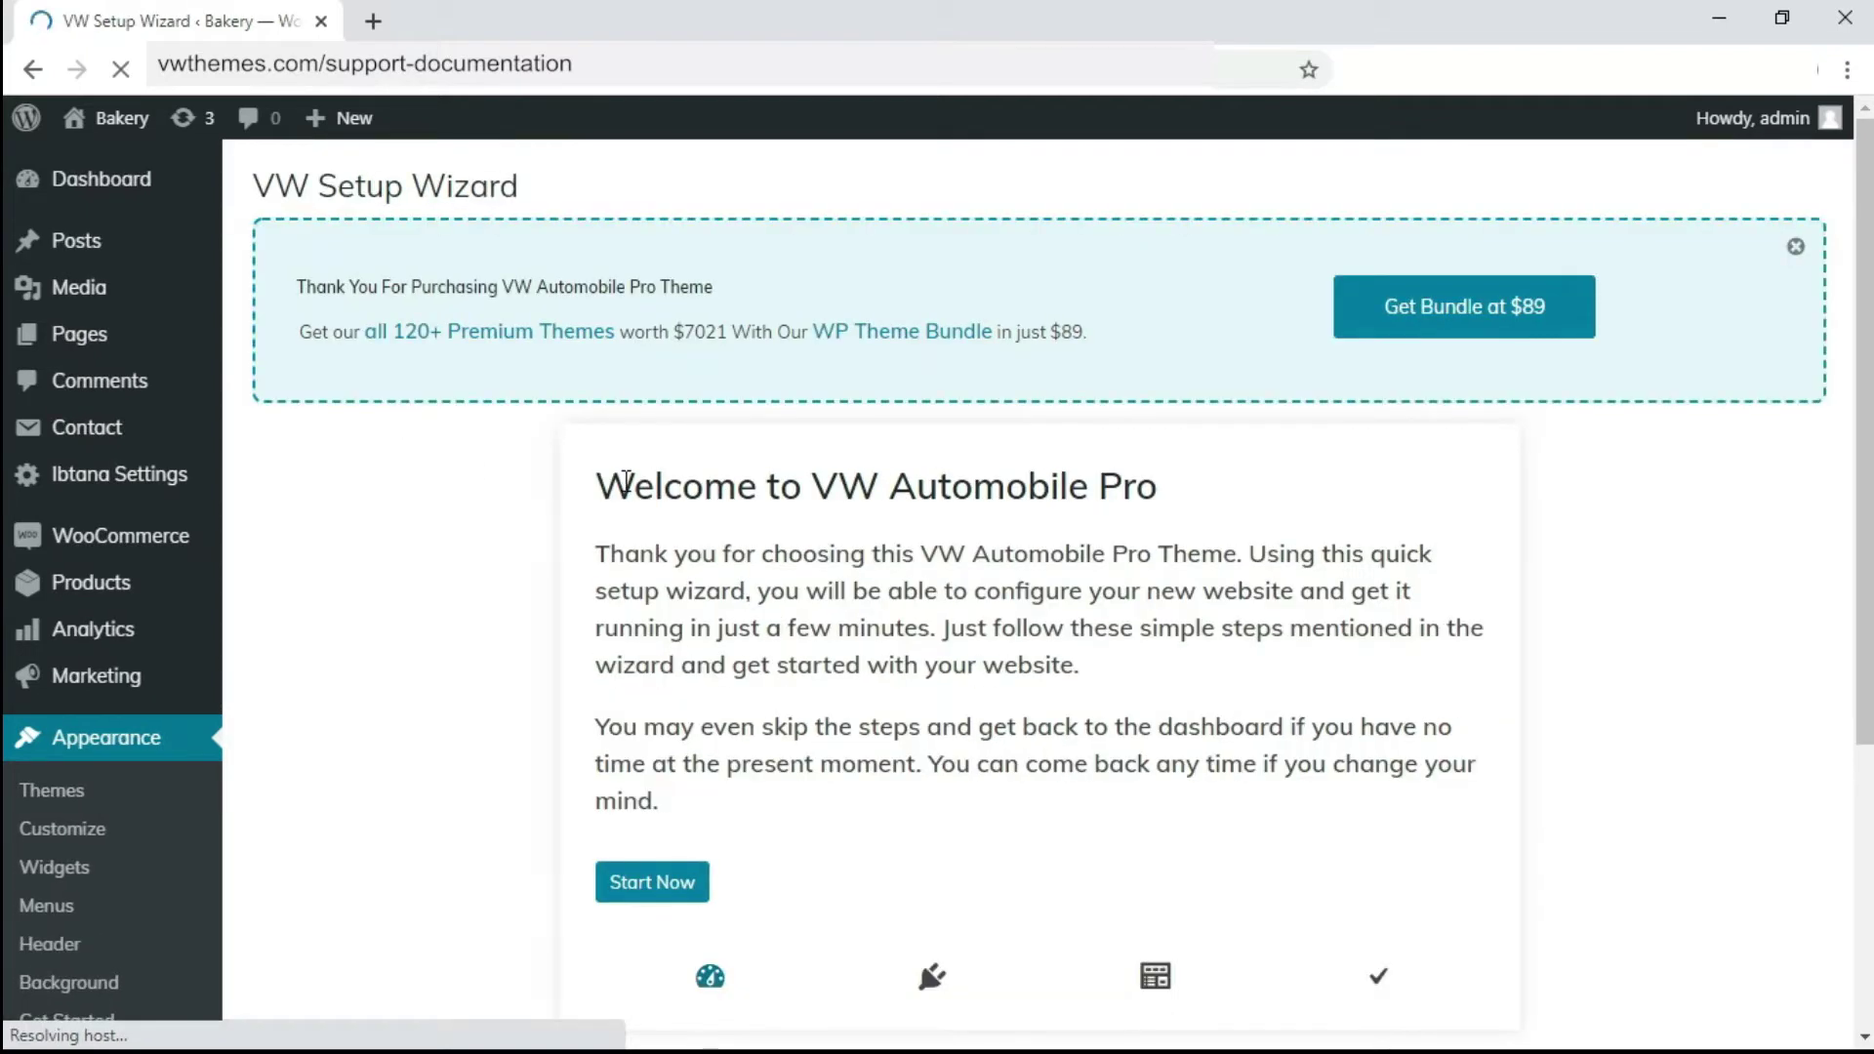
{"action": "scroll", "coordinate": [626, 483], "scroll_direction": "down", "scroll_amount": 3}
{"action": "scroll", "coordinate": [628, 483], "scroll_direction": "down", "scroll_amount": 2}
{"action": "scroll", "coordinate": [627, 484], "scroll_direction": "up", "scroll_amount": 5}
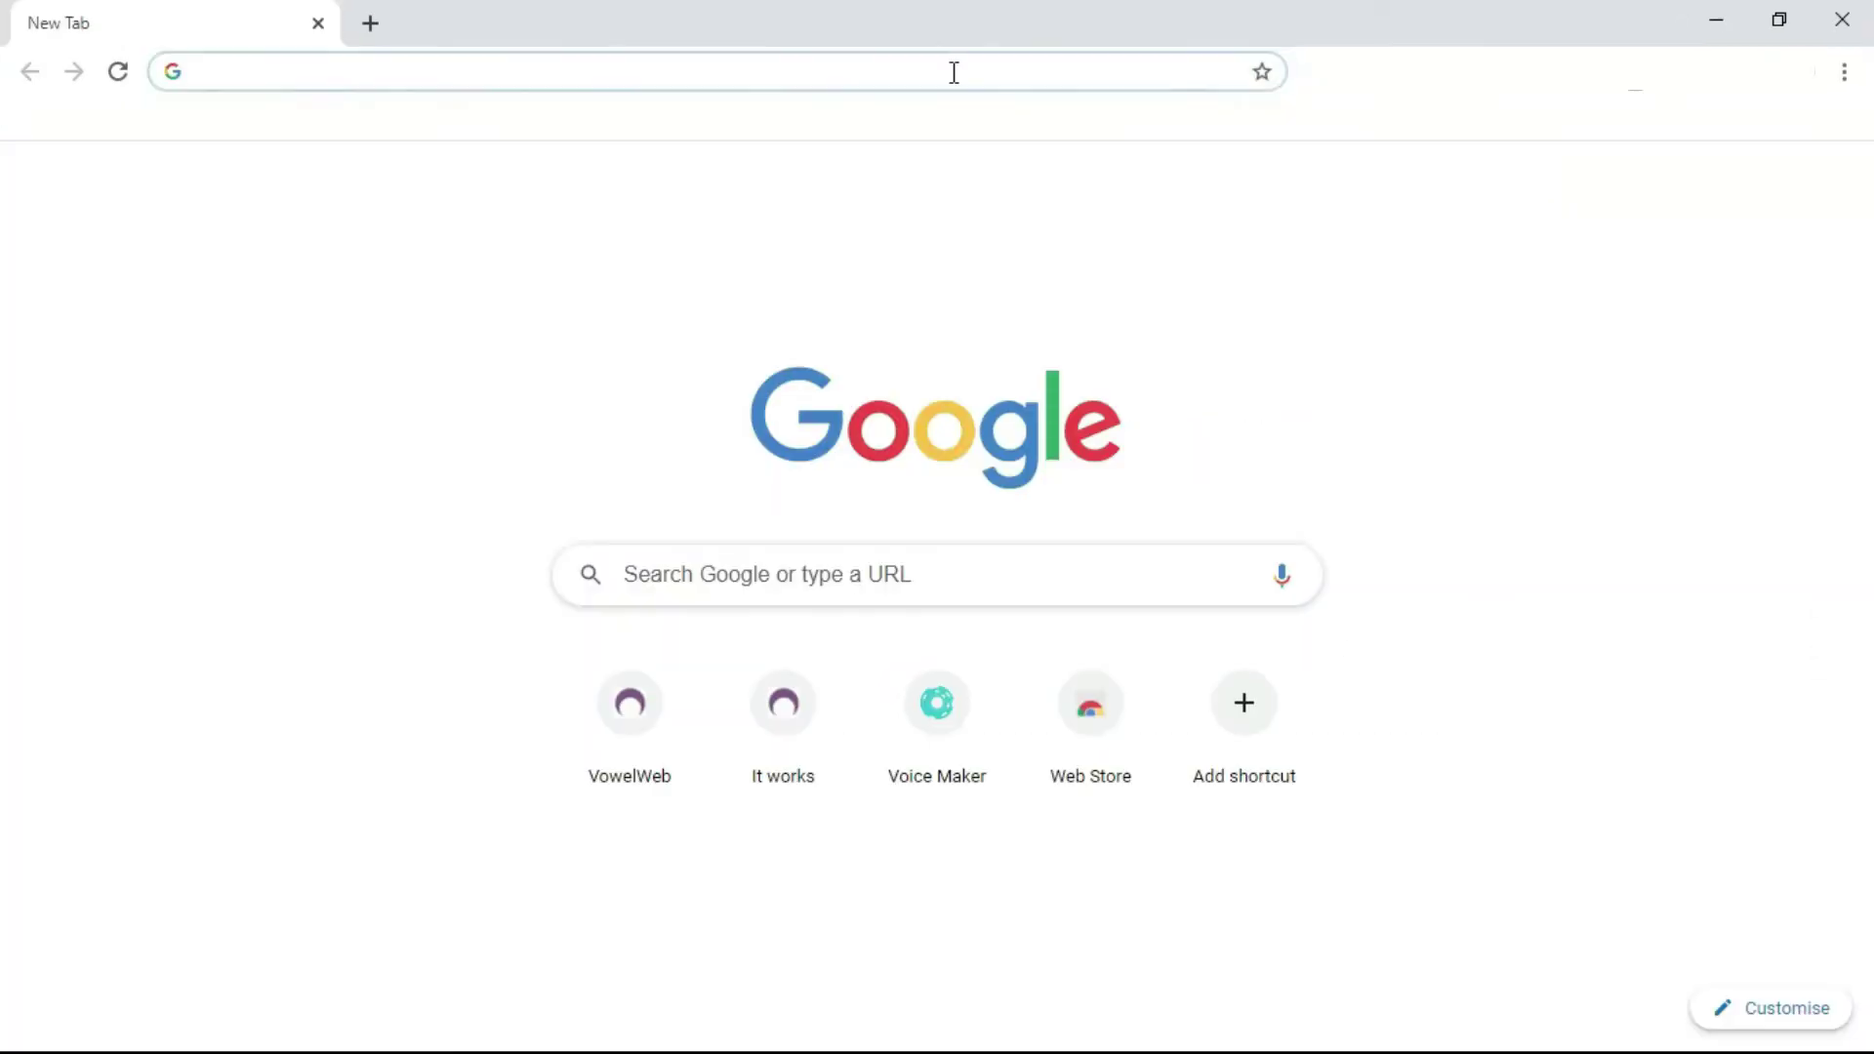
{"action": "type", "text": "vwthemes.com"}
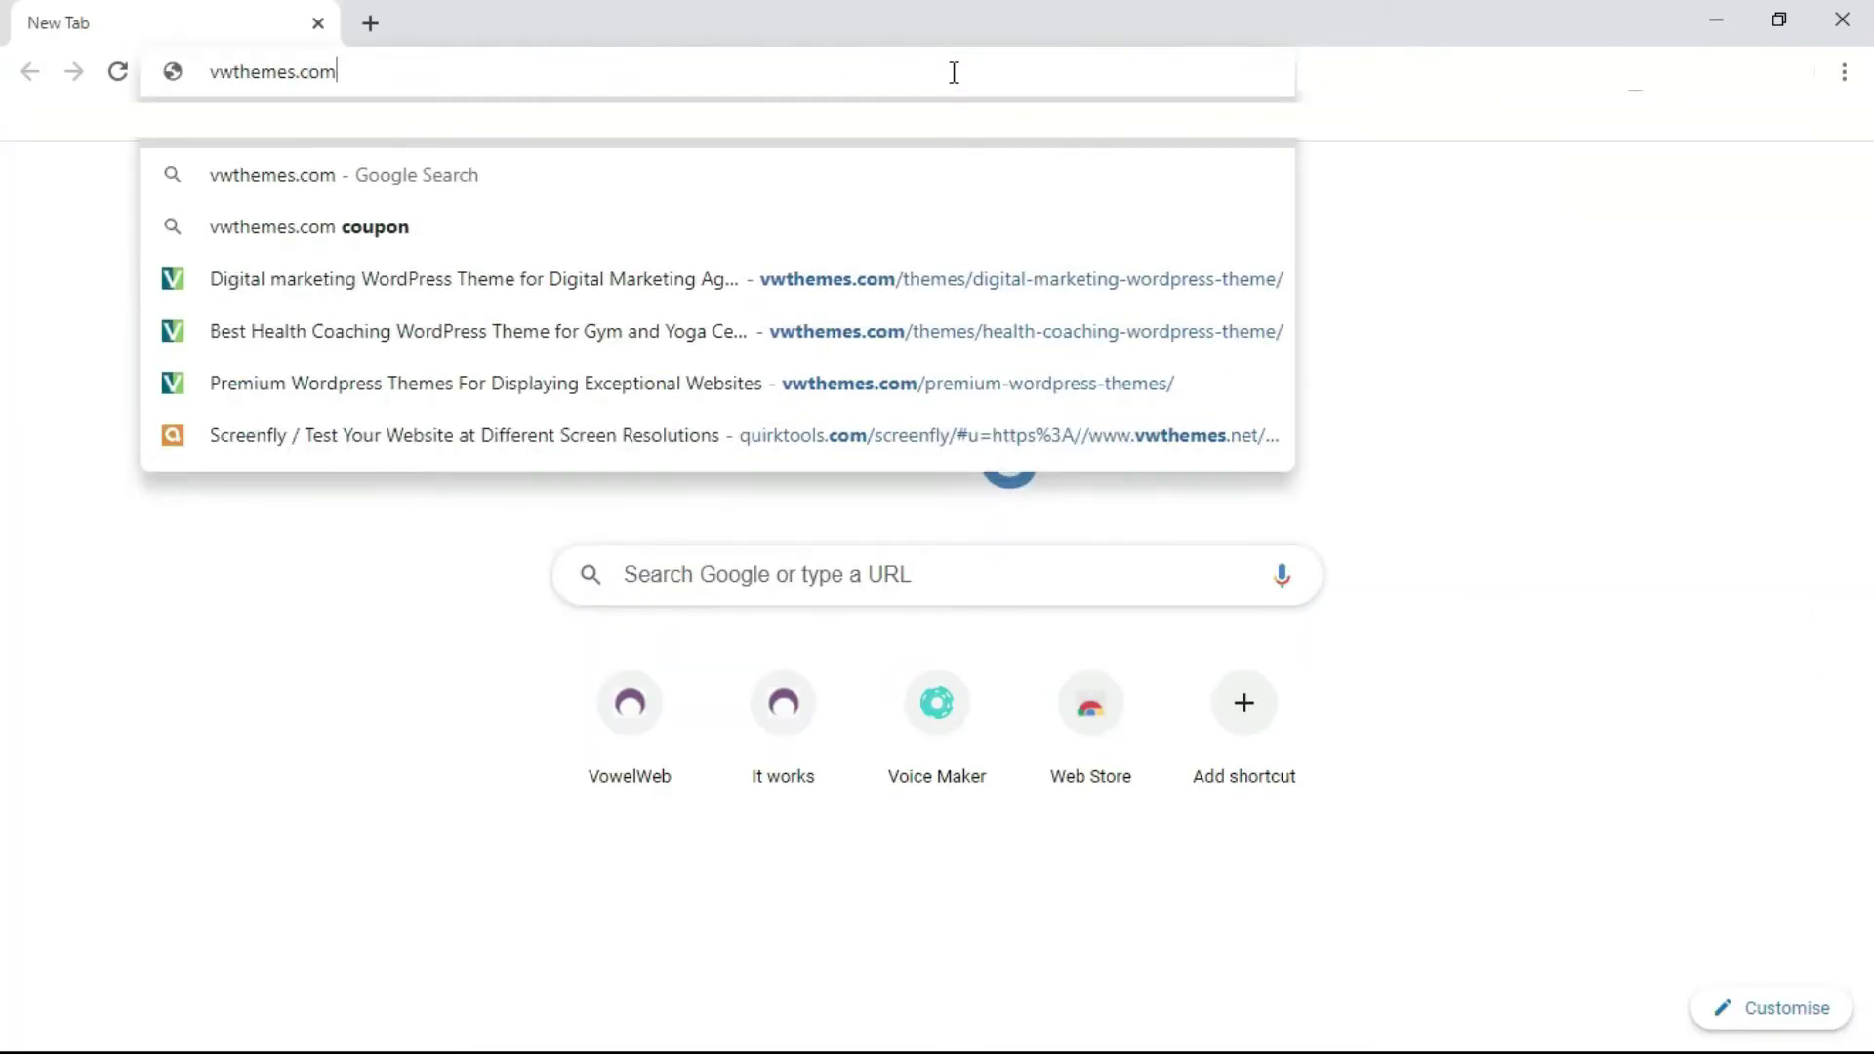
Load the vwthemes.com website to find the Feminine WordPress Theme page.
{"action": "key", "text": "Return"}
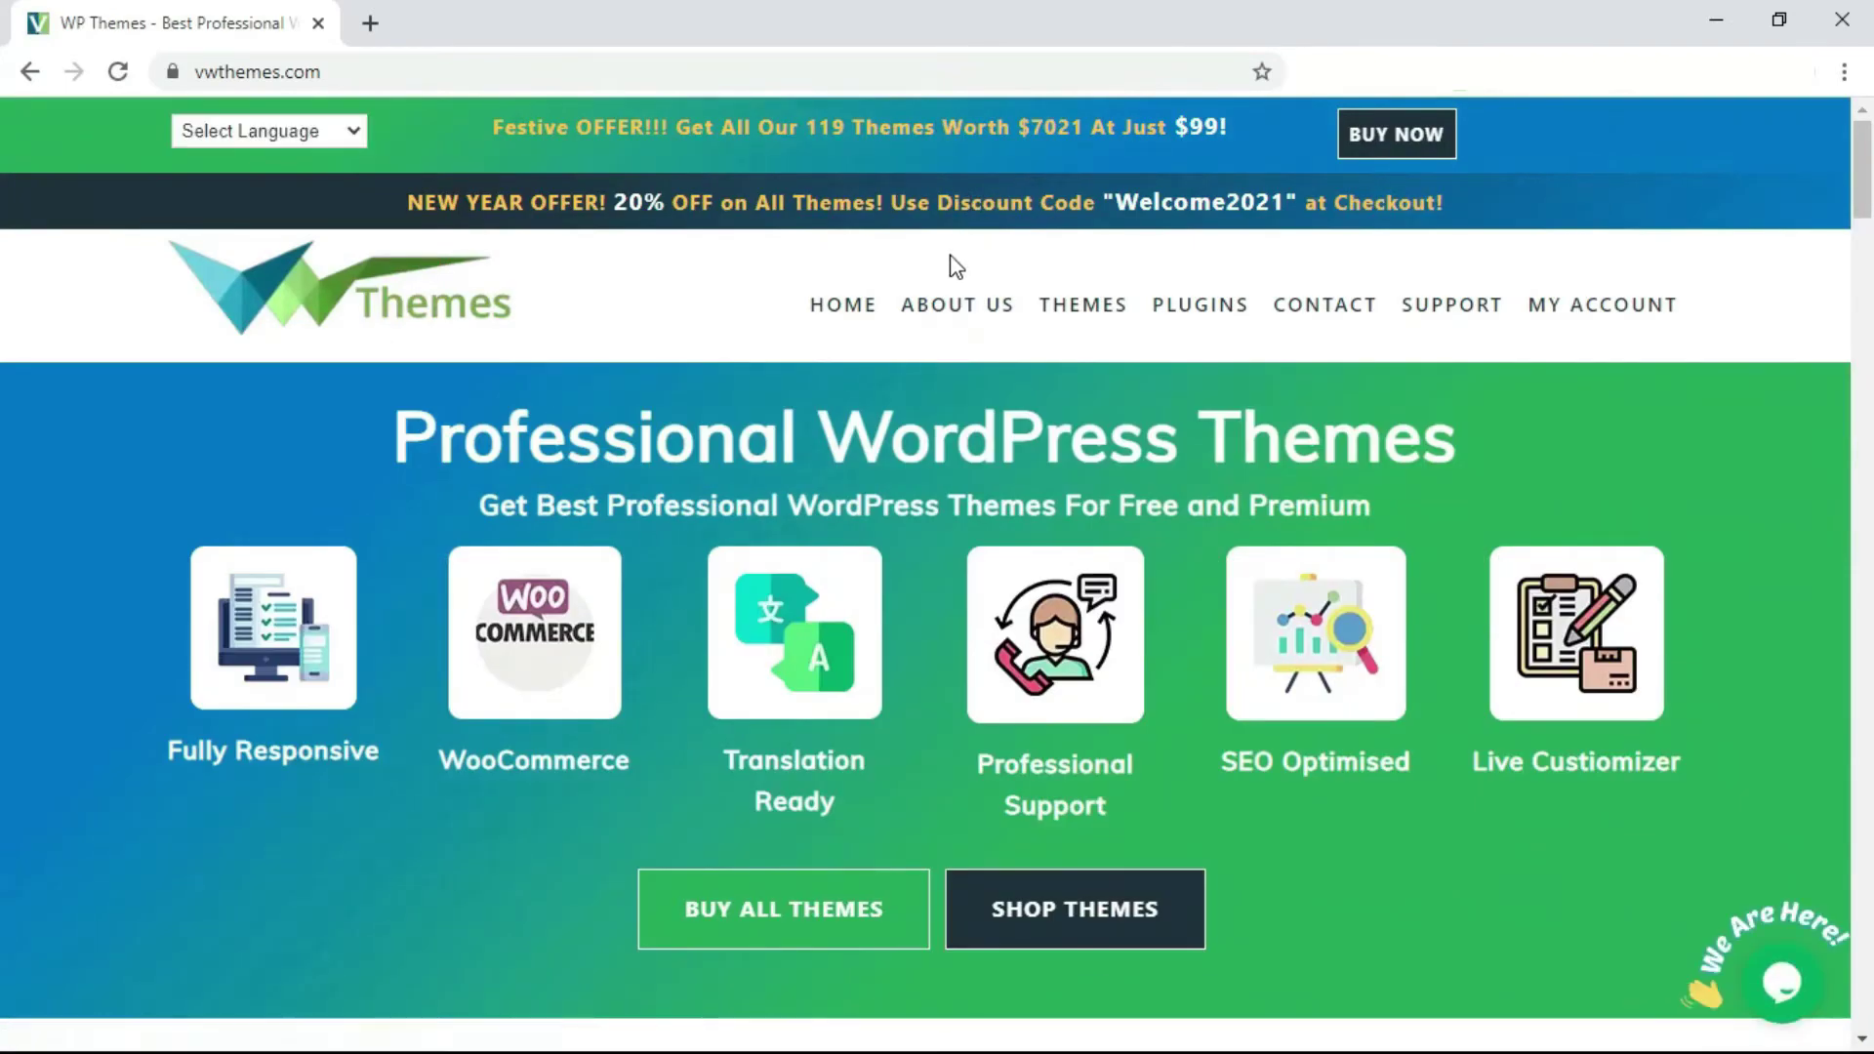
{"action": "scroll", "coordinate": [951, 259], "scroll_direction": "down", "scroll_amount": 2}
{"action": "scroll", "coordinate": [950, 260], "scroll_direction": "down", "scroll_amount": 2}
{"action": "scroll", "coordinate": [950, 260], "scroll_direction": "down", "scroll_amount": 2}
{"action": "scroll", "coordinate": [950, 259], "scroll_direction": "down", "scroll_amount": 2}
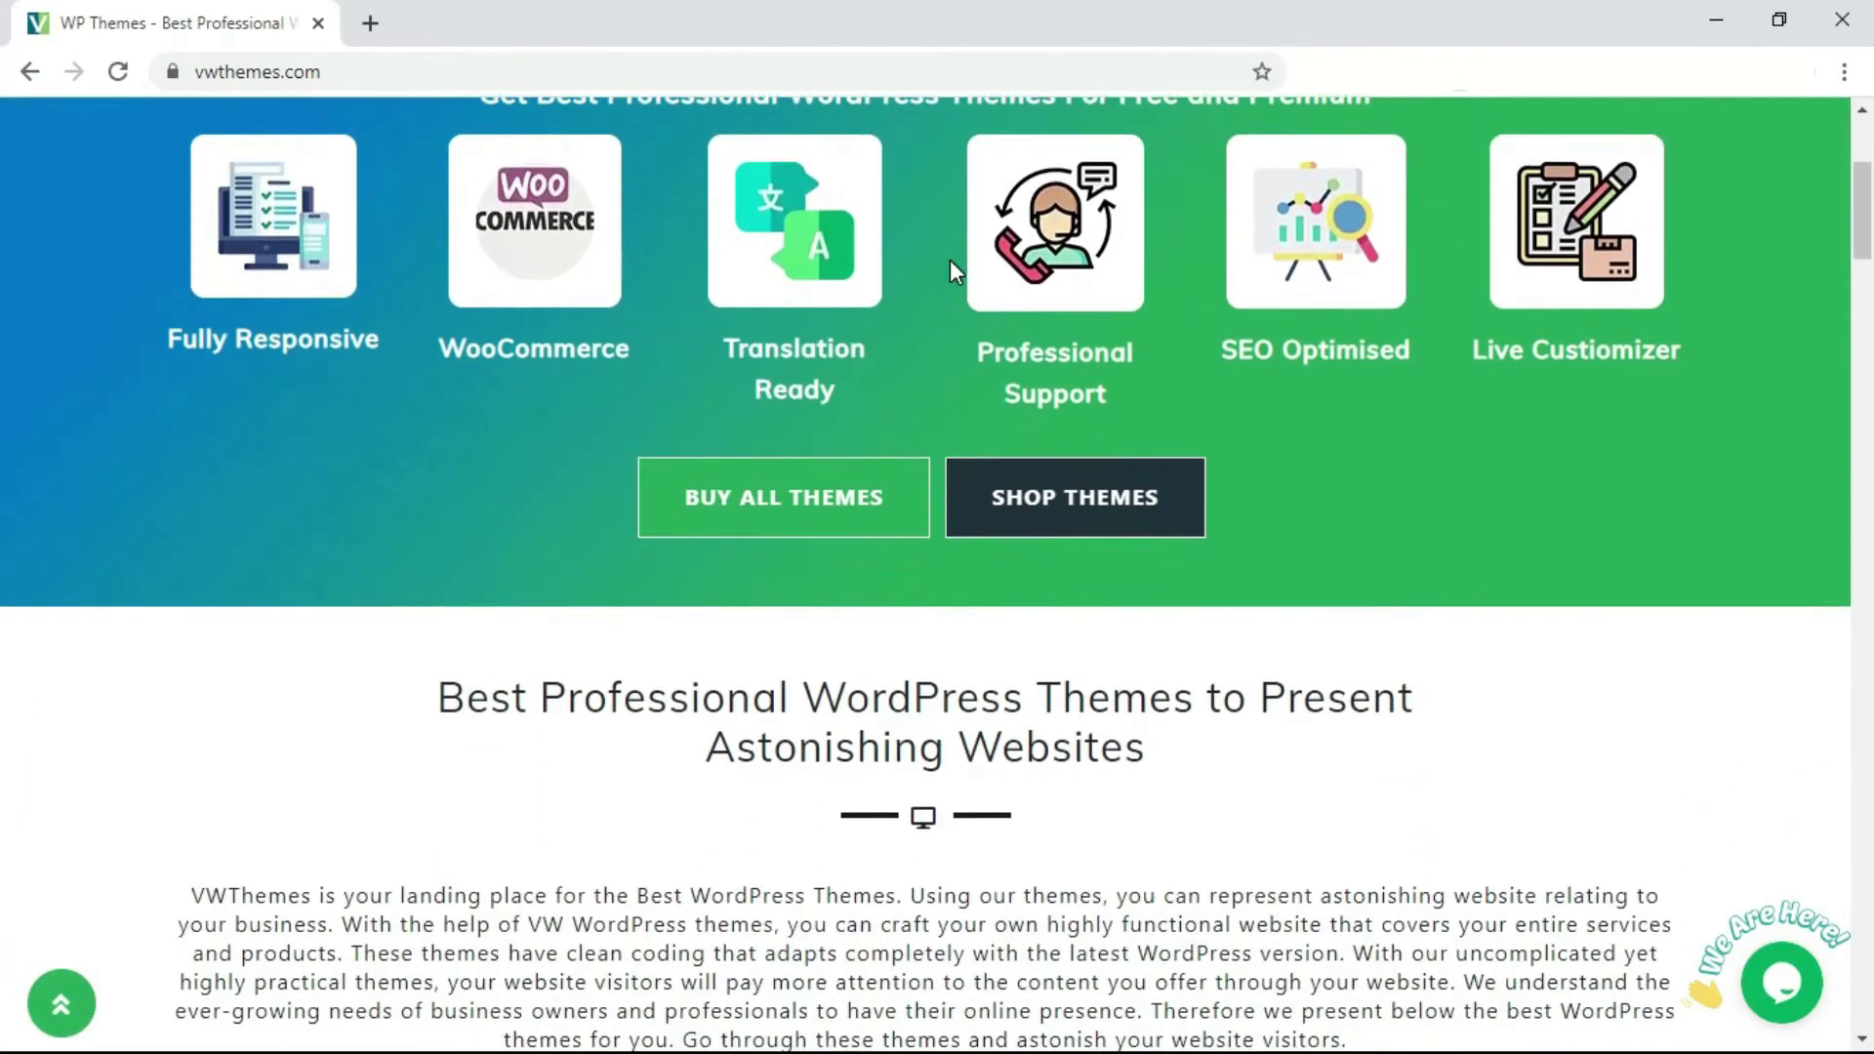
{"action": "scroll", "coordinate": [950, 259], "scroll_direction": "down", "scroll_amount": 2}
{"action": "scroll", "coordinate": [950, 258], "scroll_direction": "down", "scroll_amount": 1}
{"action": "scroll", "coordinate": [950, 260], "scroll_direction": "down", "scroll_amount": 1}
{"action": "scroll", "coordinate": [950, 272], "scroll_direction": "down", "scroll_amount": 2}
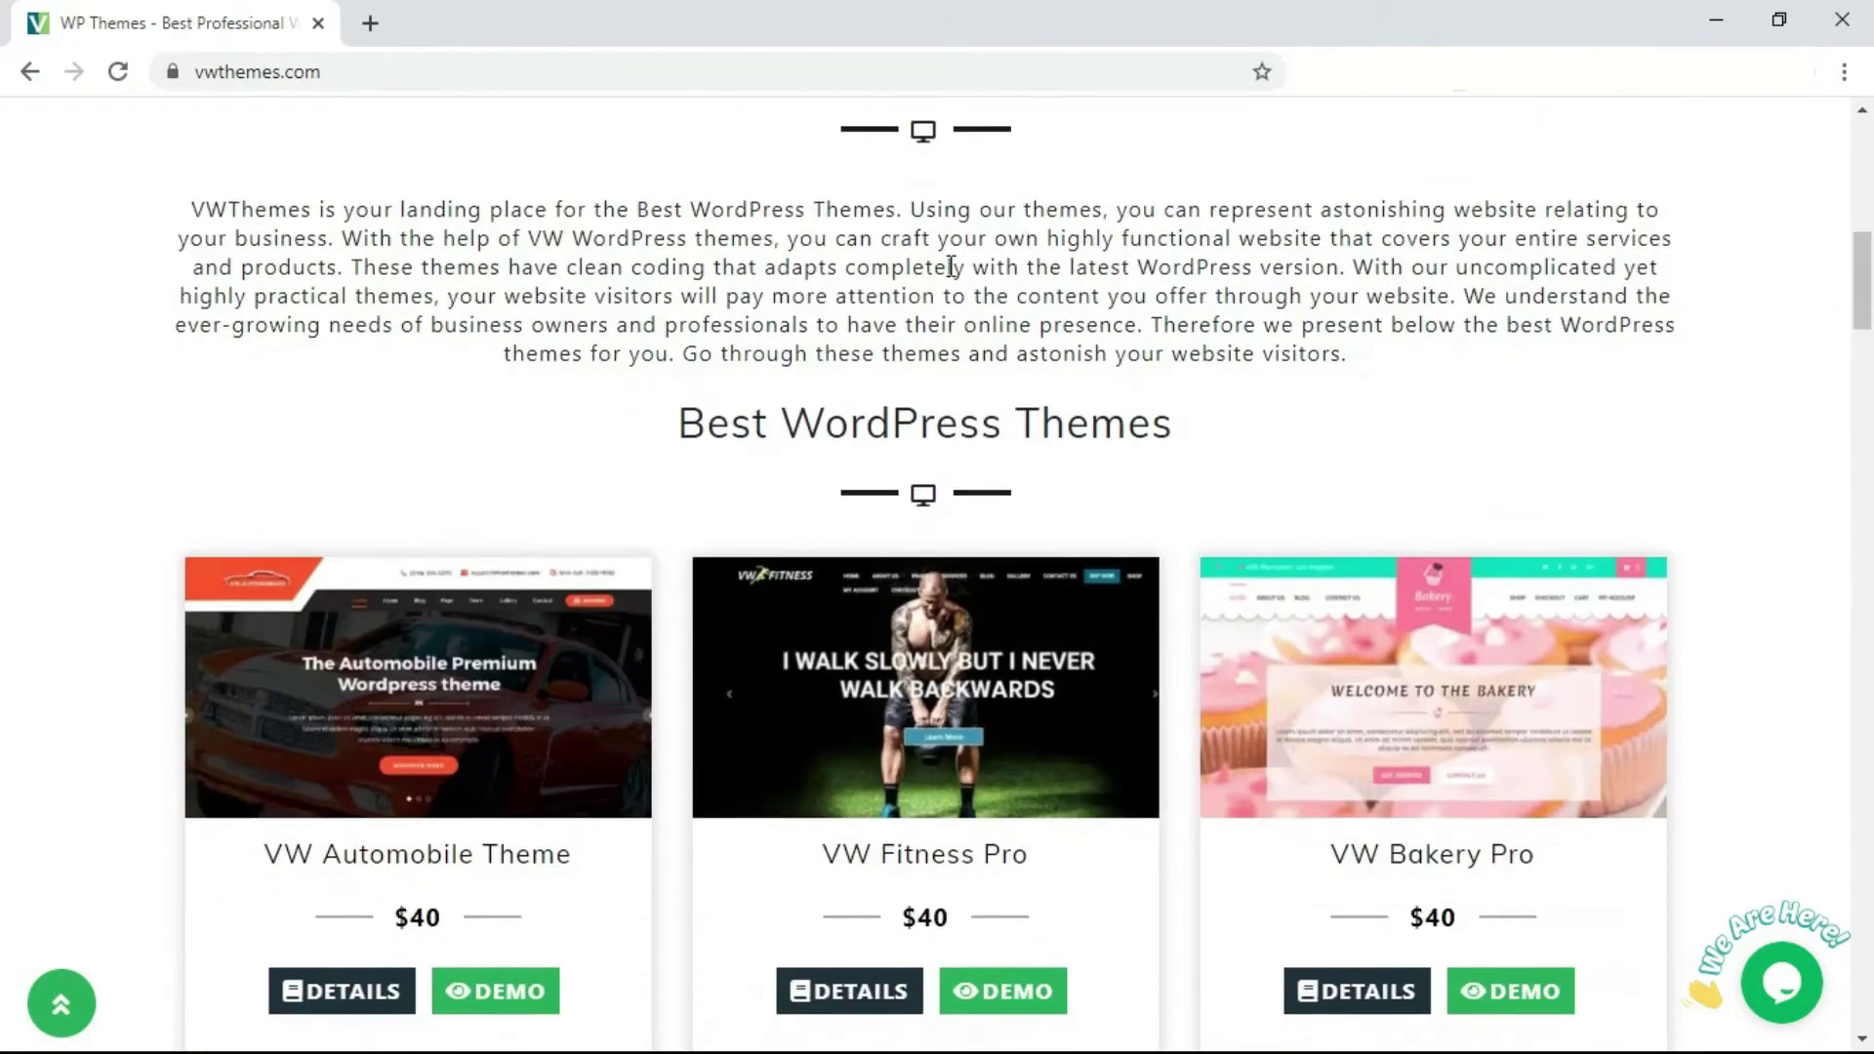
{"action": "scroll", "coordinate": [951, 272], "scroll_direction": "down", "scroll_amount": 1}
{"action": "scroll", "coordinate": [950, 272], "scroll_direction": "down", "scroll_amount": 2}
{"action": "scroll", "coordinate": [950, 272], "scroll_direction": "down", "scroll_amount": 1}
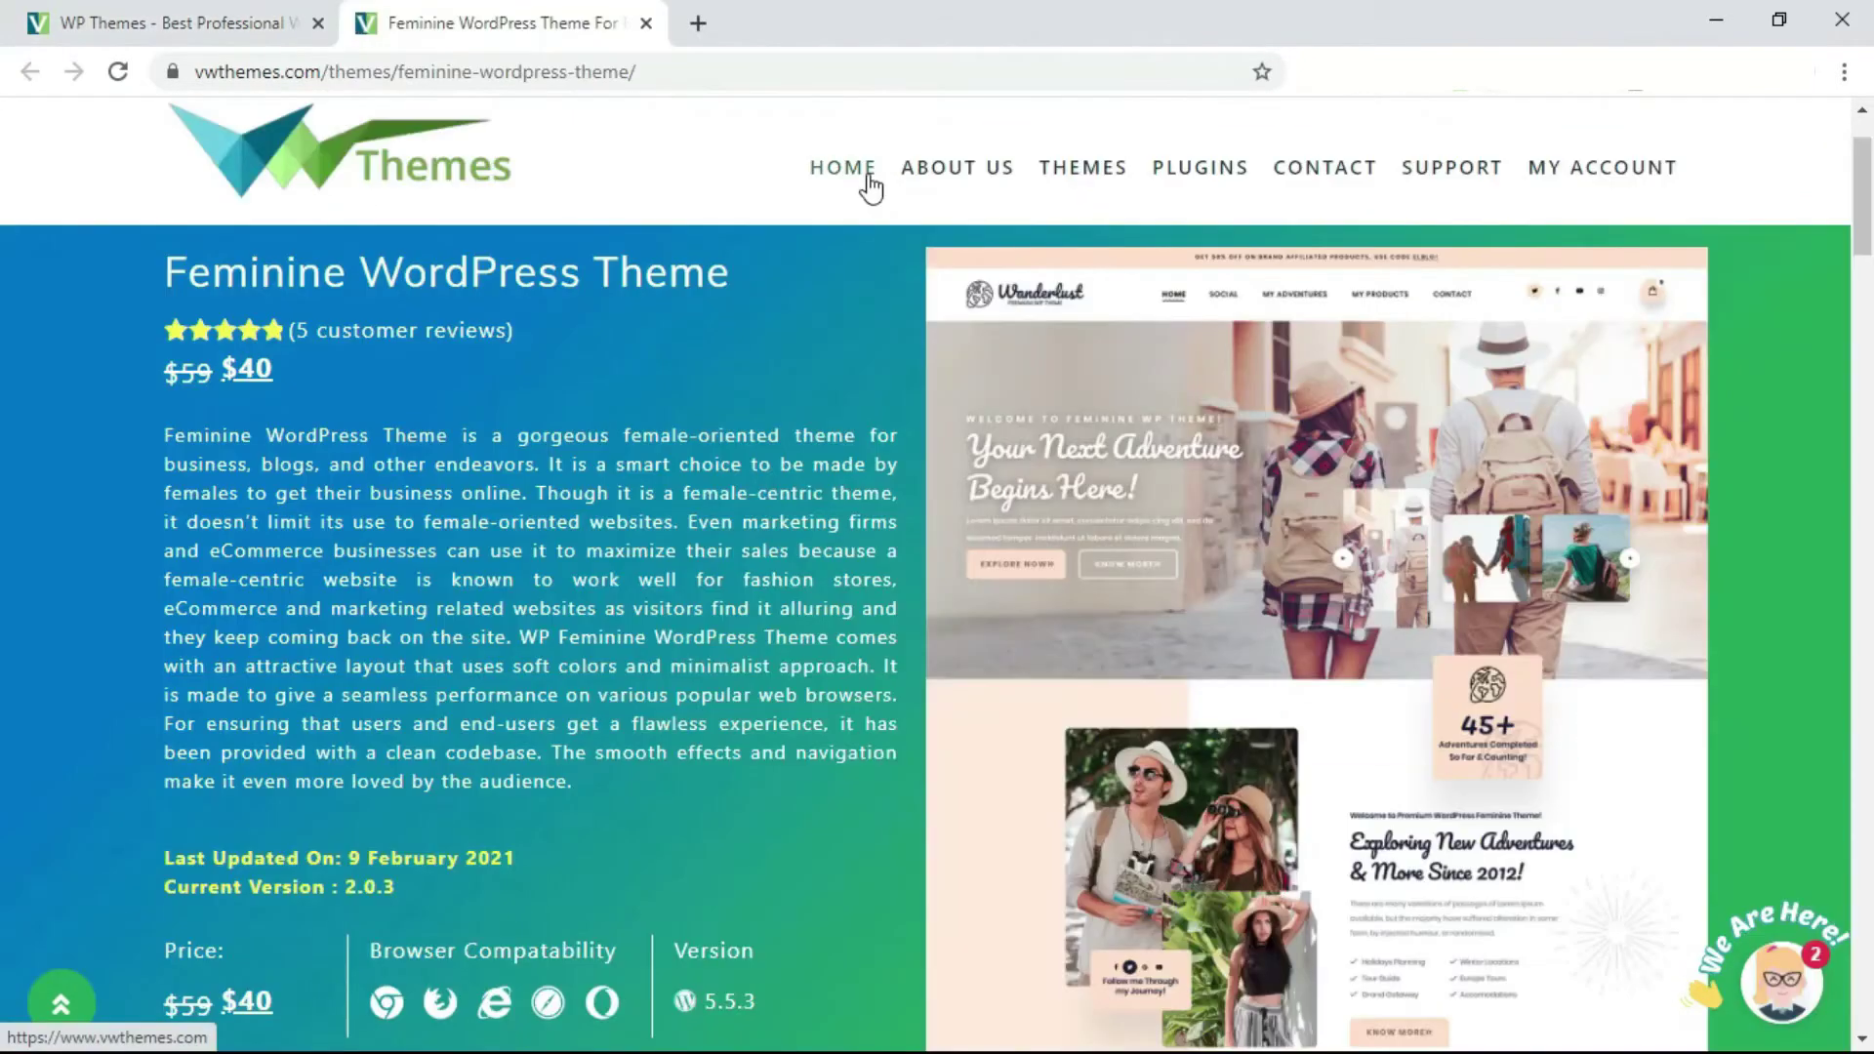
{"action": "scroll", "coordinate": [868, 173], "scroll_direction": "down", "scroll_amount": 2}
{"action": "scroll", "coordinate": [868, 173], "scroll_direction": "down", "scroll_amount": 1}
{"action": "scroll", "coordinate": [868, 172], "scroll_direction": "down", "scroll_amount": 1}
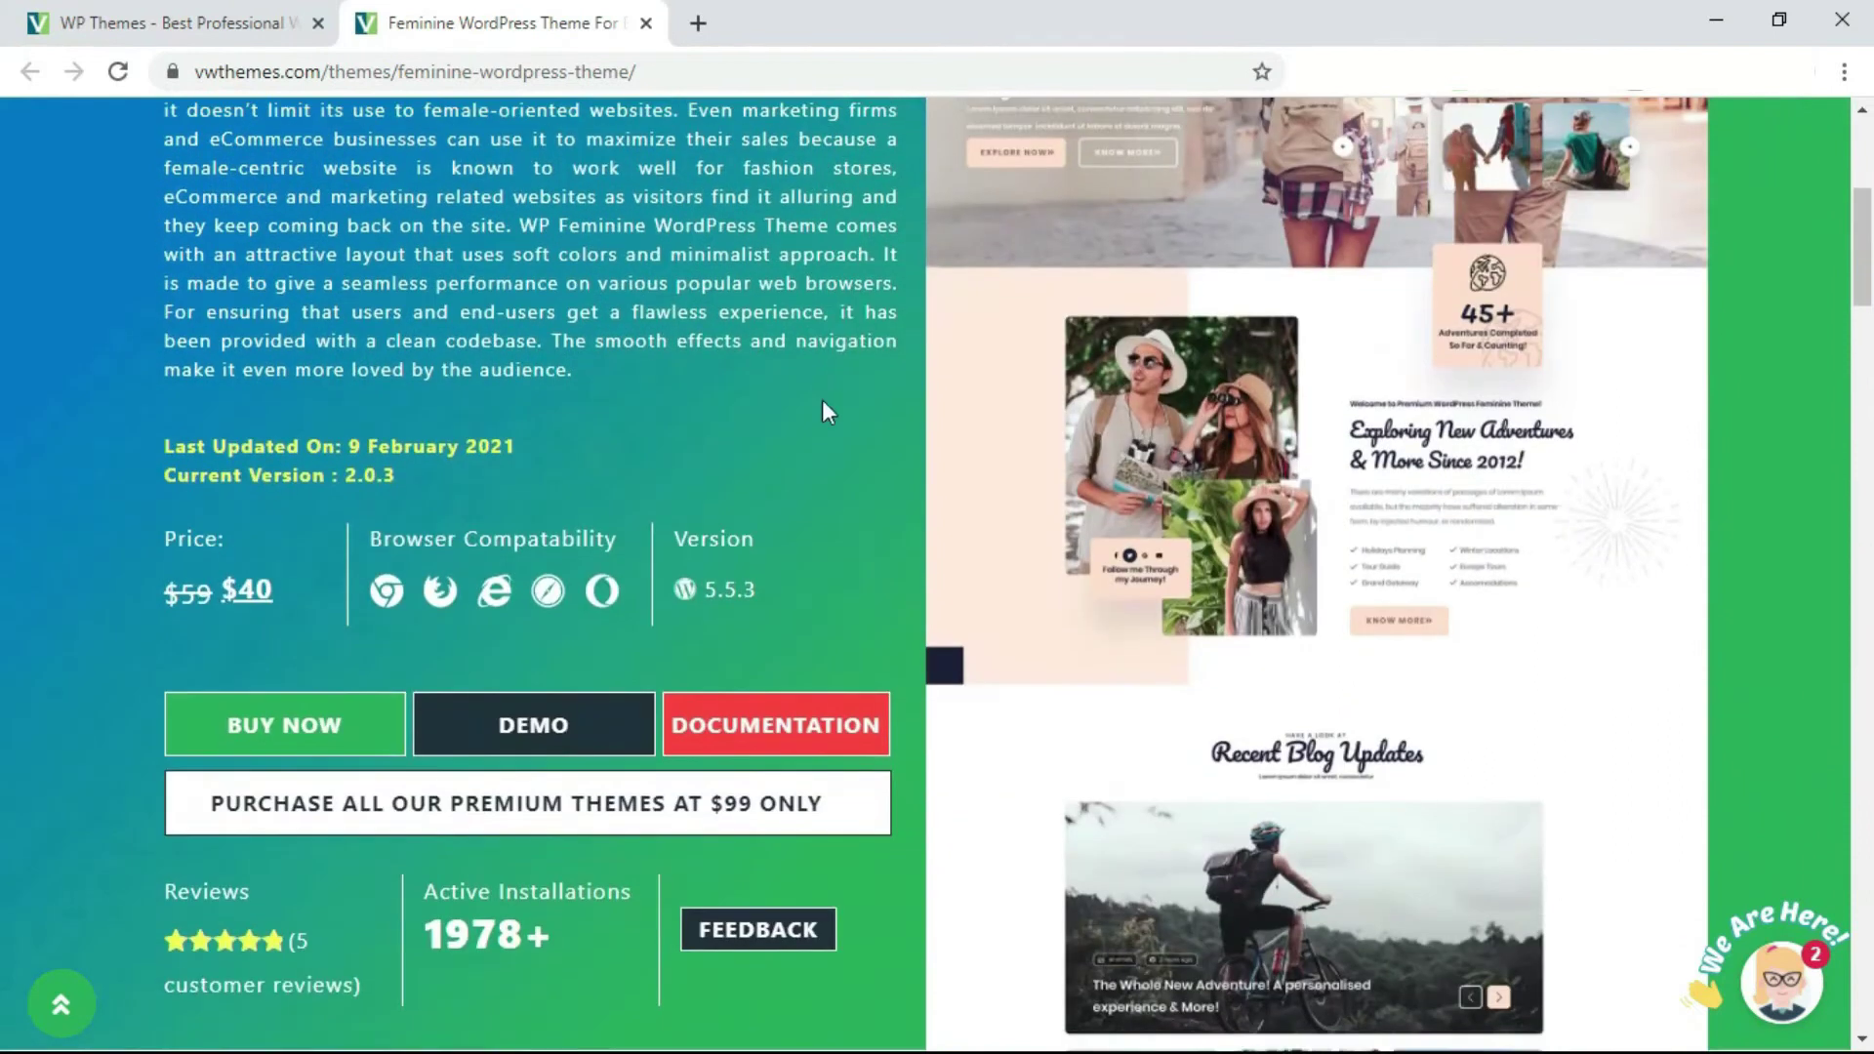
Open the VW Feminine Pro documentation, then return to the Feminine theme product tab.
{"action": "left_click", "coordinate": [751, 740]}
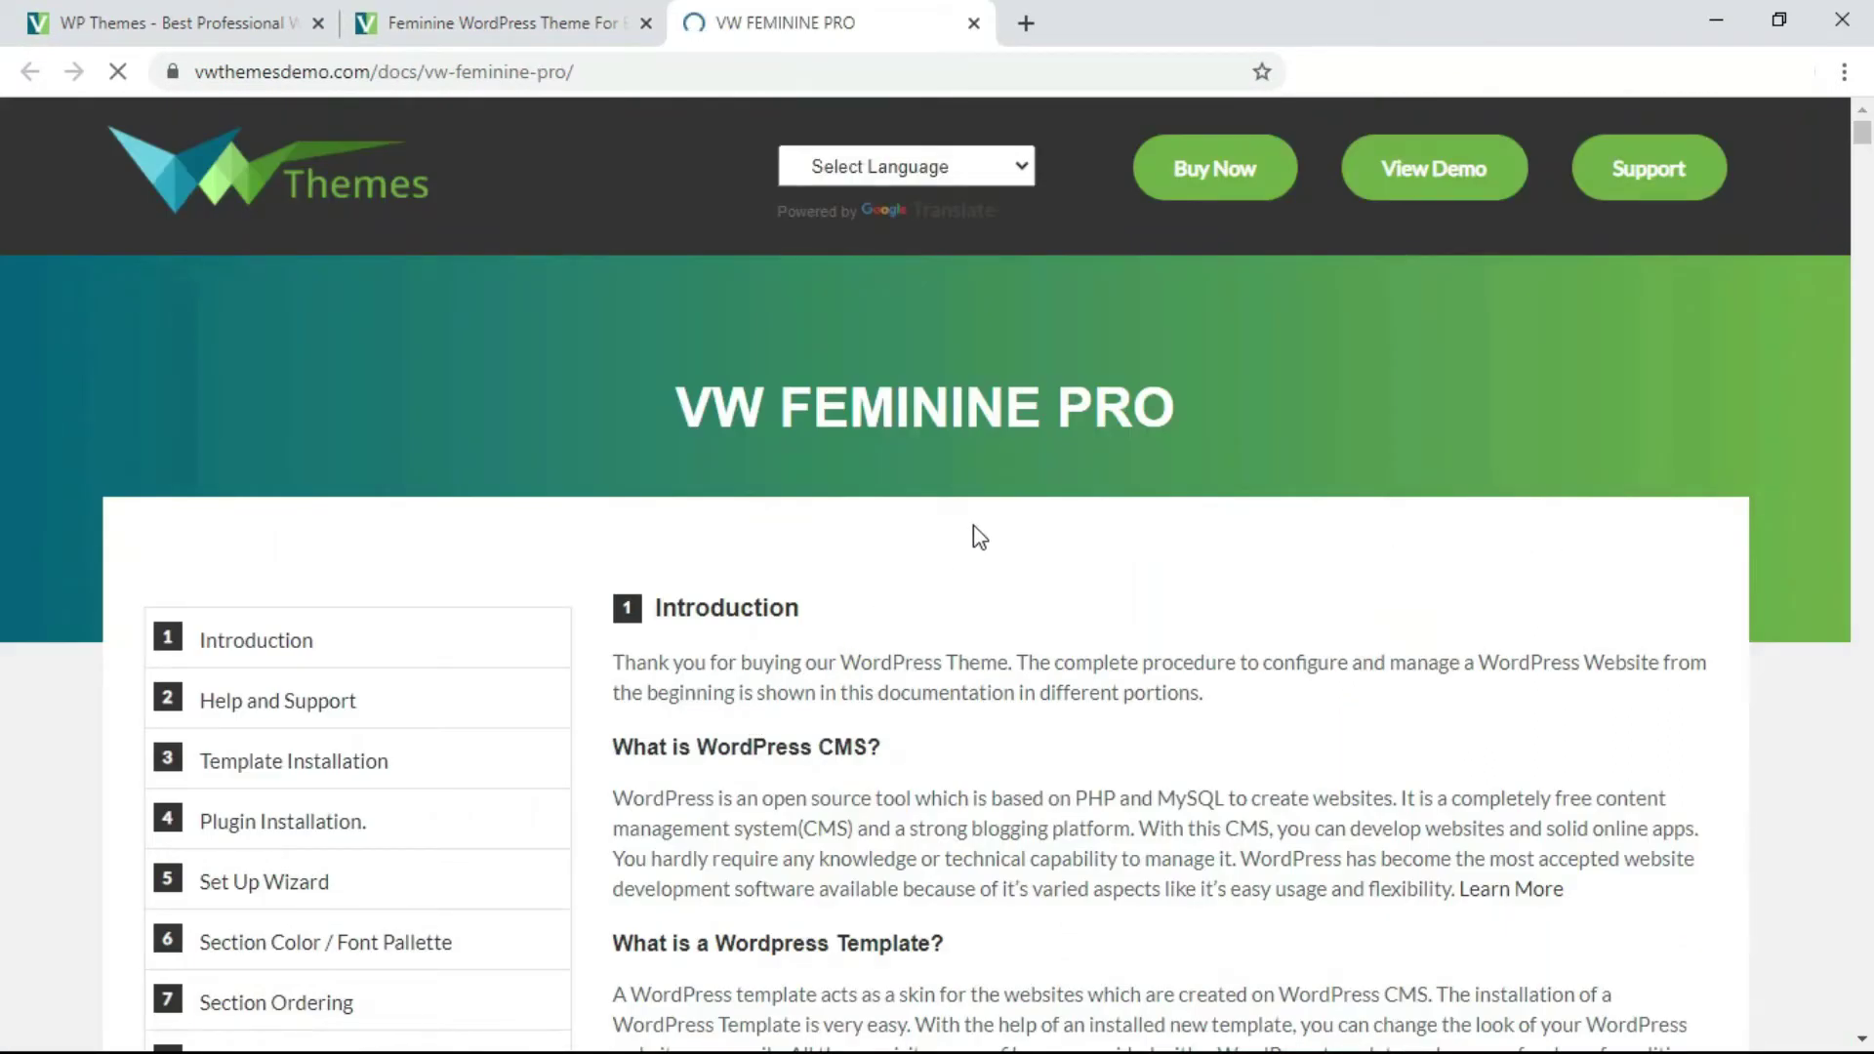
{"action": "scroll", "coordinate": [973, 525], "scroll_direction": "down", "scroll_amount": 1}
{"action": "scroll", "coordinate": [973, 526], "scroll_direction": "down", "scroll_amount": 1}
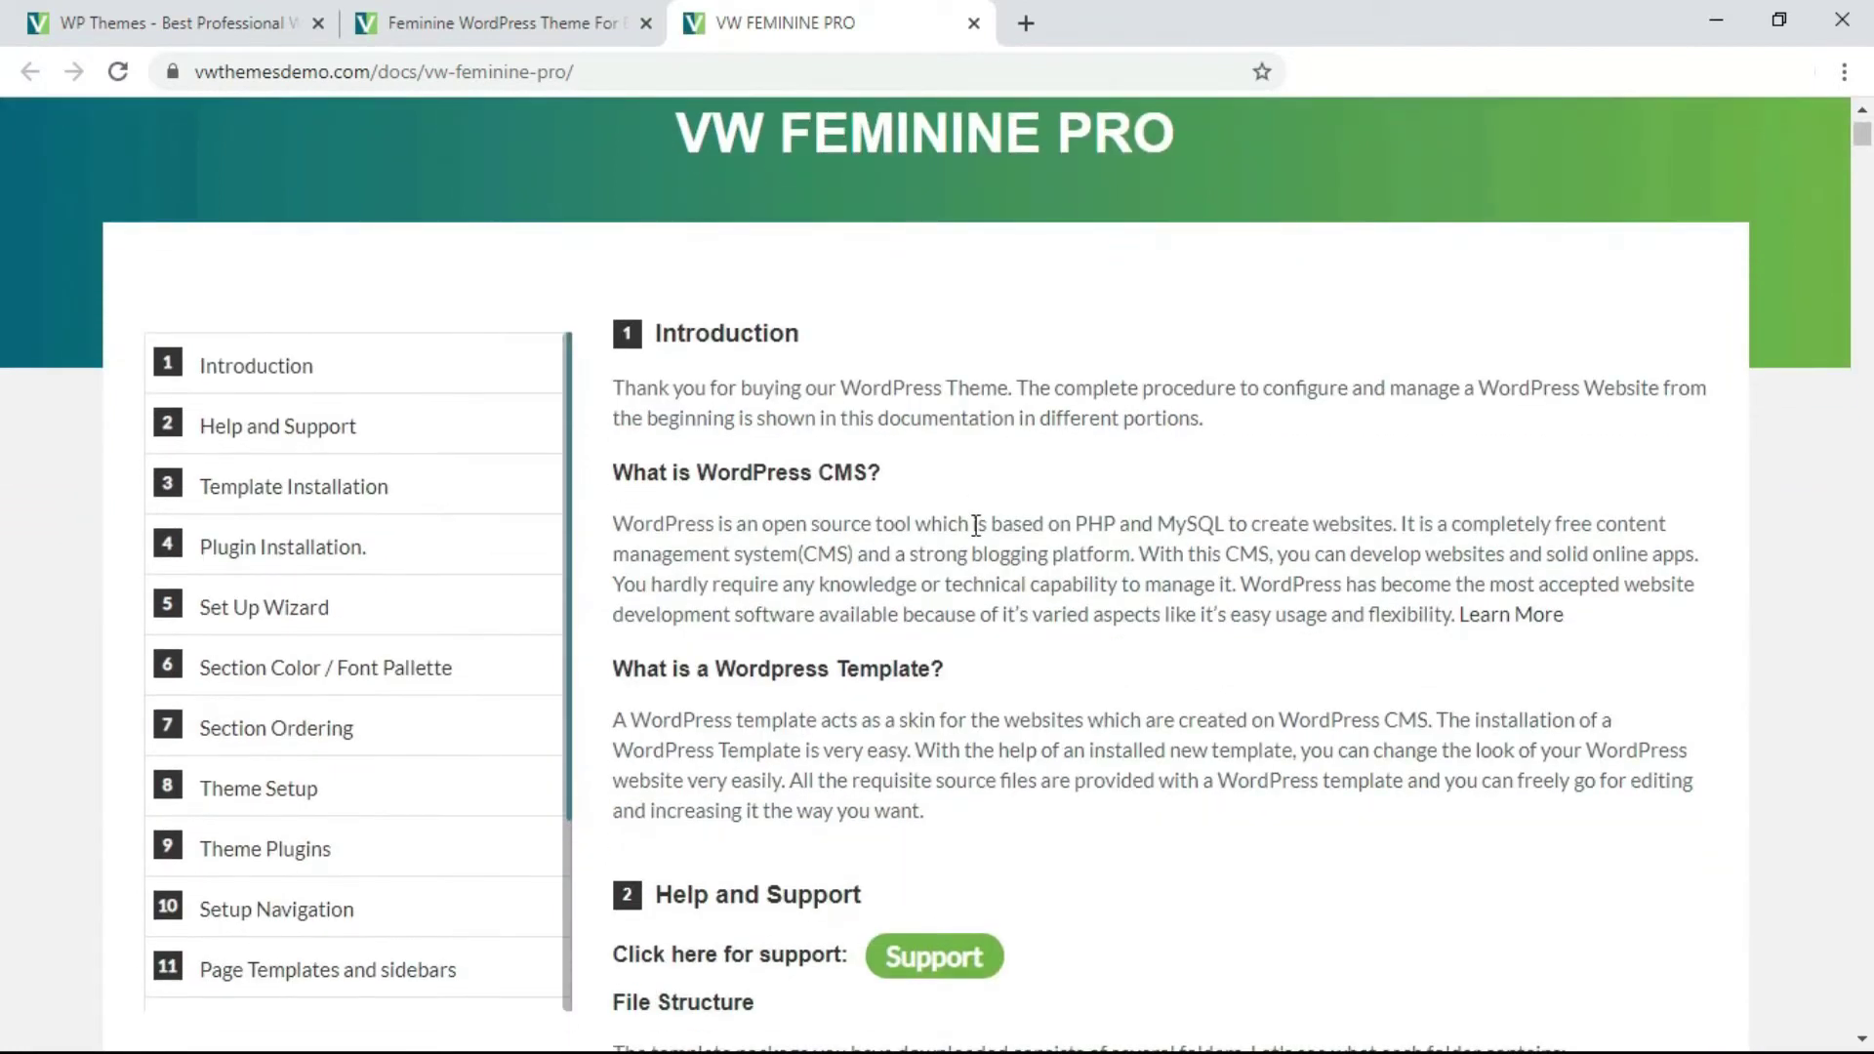
{"action": "scroll", "coordinate": [974, 526], "scroll_direction": "down", "scroll_amount": 1}
{"action": "scroll", "coordinate": [974, 525], "scroll_direction": "down", "scroll_amount": 1}
{"action": "scroll", "coordinate": [974, 526], "scroll_direction": "down", "scroll_amount": 1}
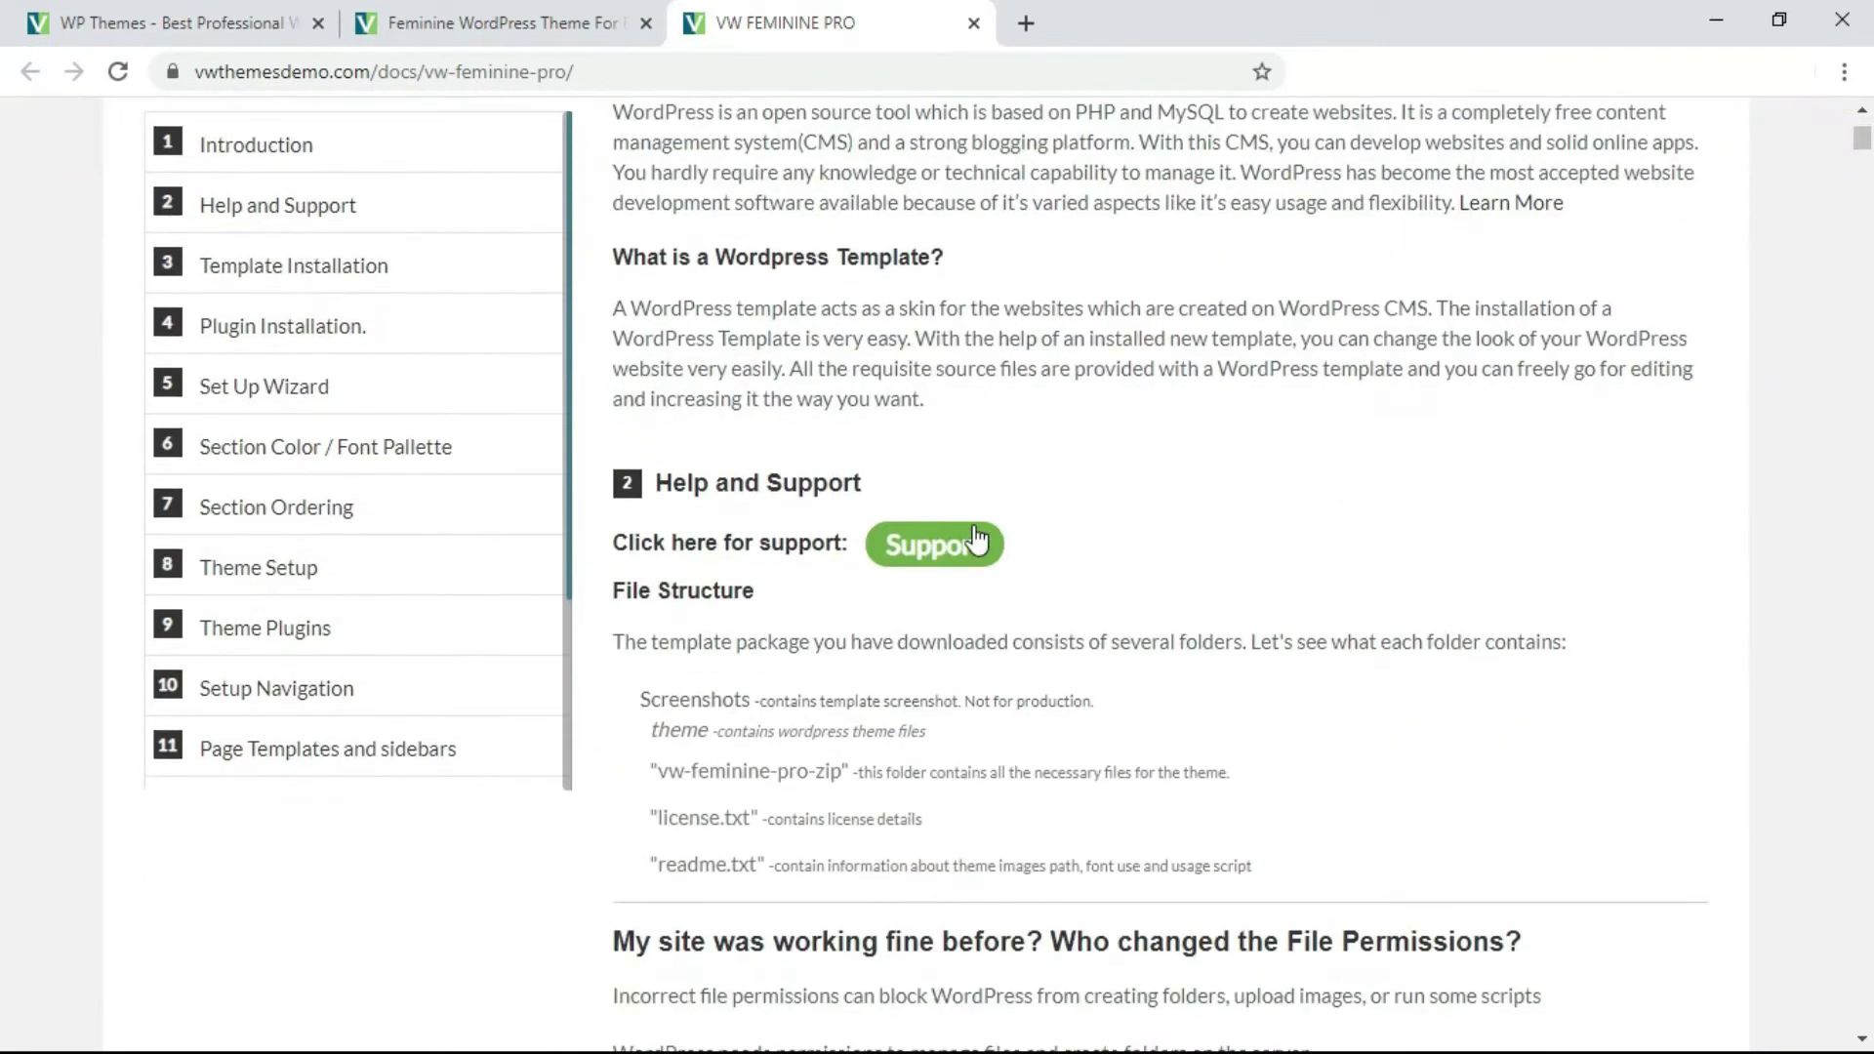
{"action": "scroll", "coordinate": [973, 526], "scroll_direction": "down", "scroll_amount": 1}
{"action": "scroll", "coordinate": [974, 526], "scroll_direction": "down", "scroll_amount": 1}
{"action": "scroll", "coordinate": [974, 526], "scroll_direction": "down", "scroll_amount": 1}
{"action": "scroll", "coordinate": [974, 526], "scroll_direction": "down", "scroll_amount": 1}
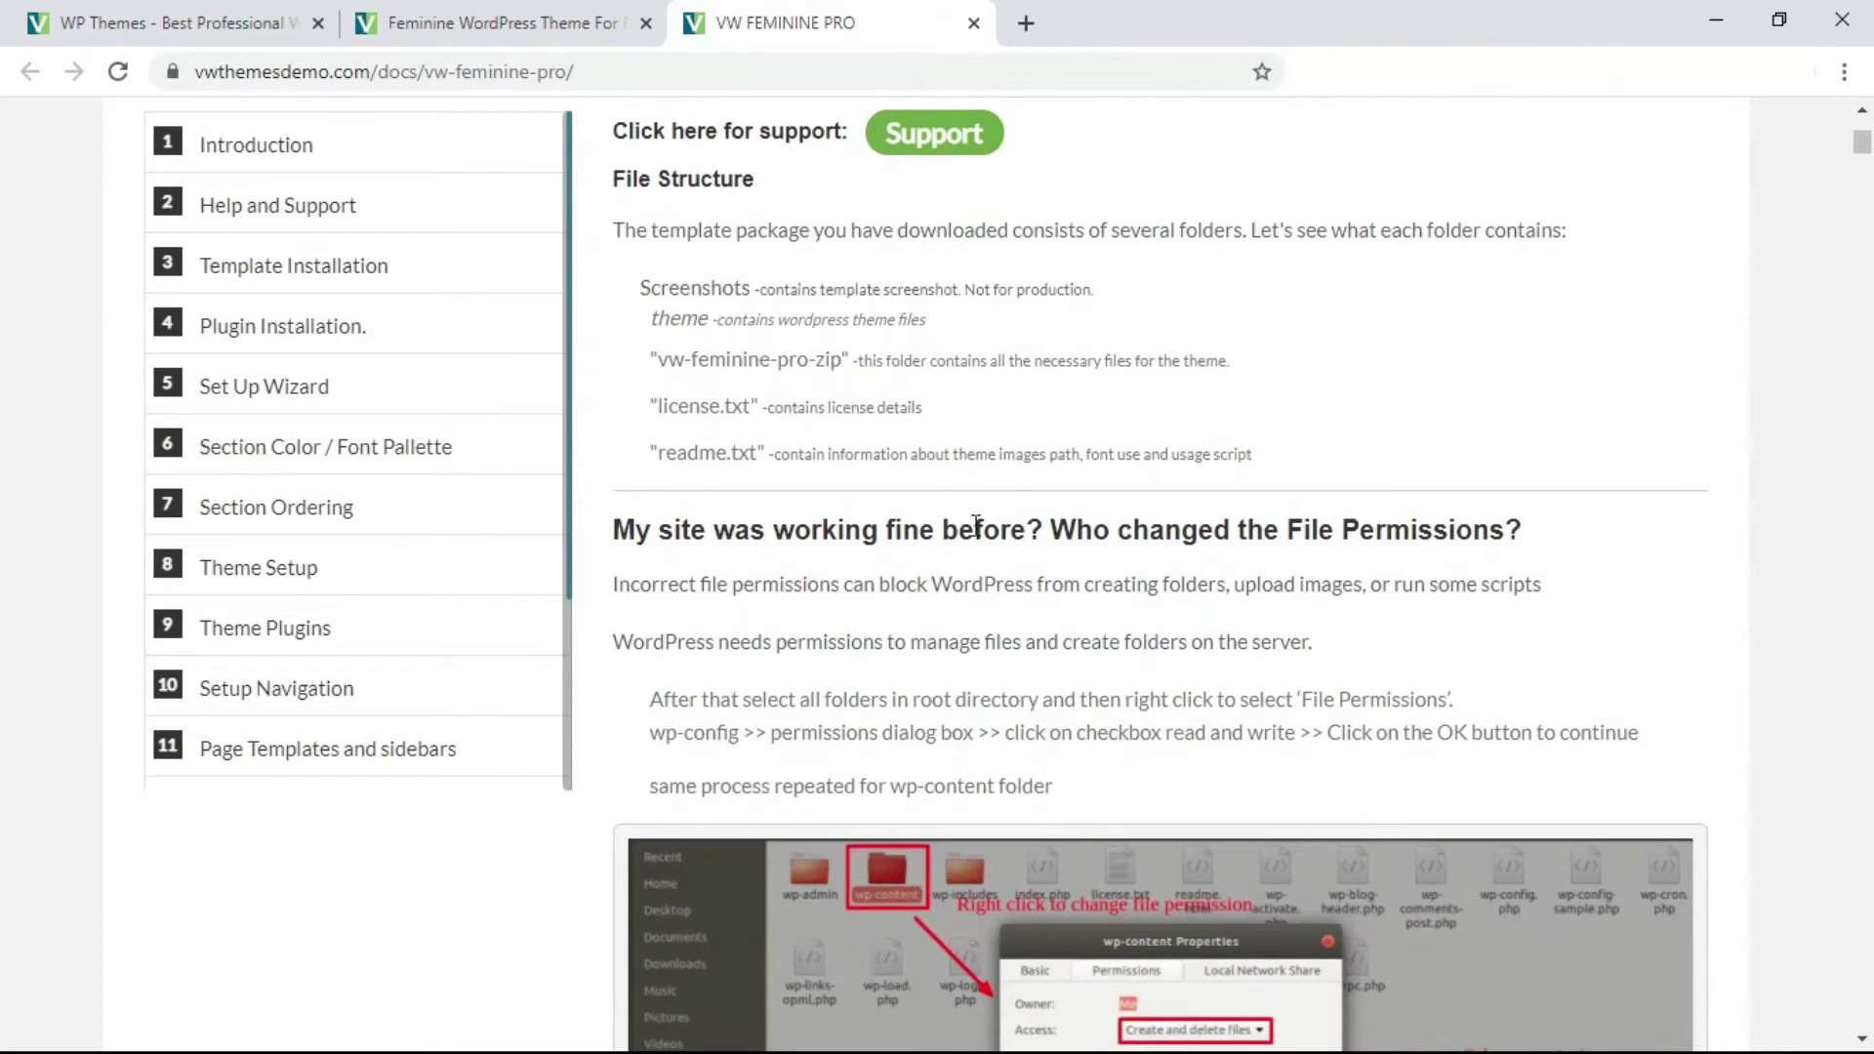
{"action": "scroll", "coordinate": [973, 526], "scroll_direction": "down", "scroll_amount": 1}
{"action": "scroll", "coordinate": [973, 526], "scroll_direction": "down", "scroll_amount": 2}
{"action": "scroll", "coordinate": [973, 526], "scroll_direction": "down", "scroll_amount": 1}
{"action": "scroll", "coordinate": [973, 525], "scroll_direction": "down", "scroll_amount": 2}
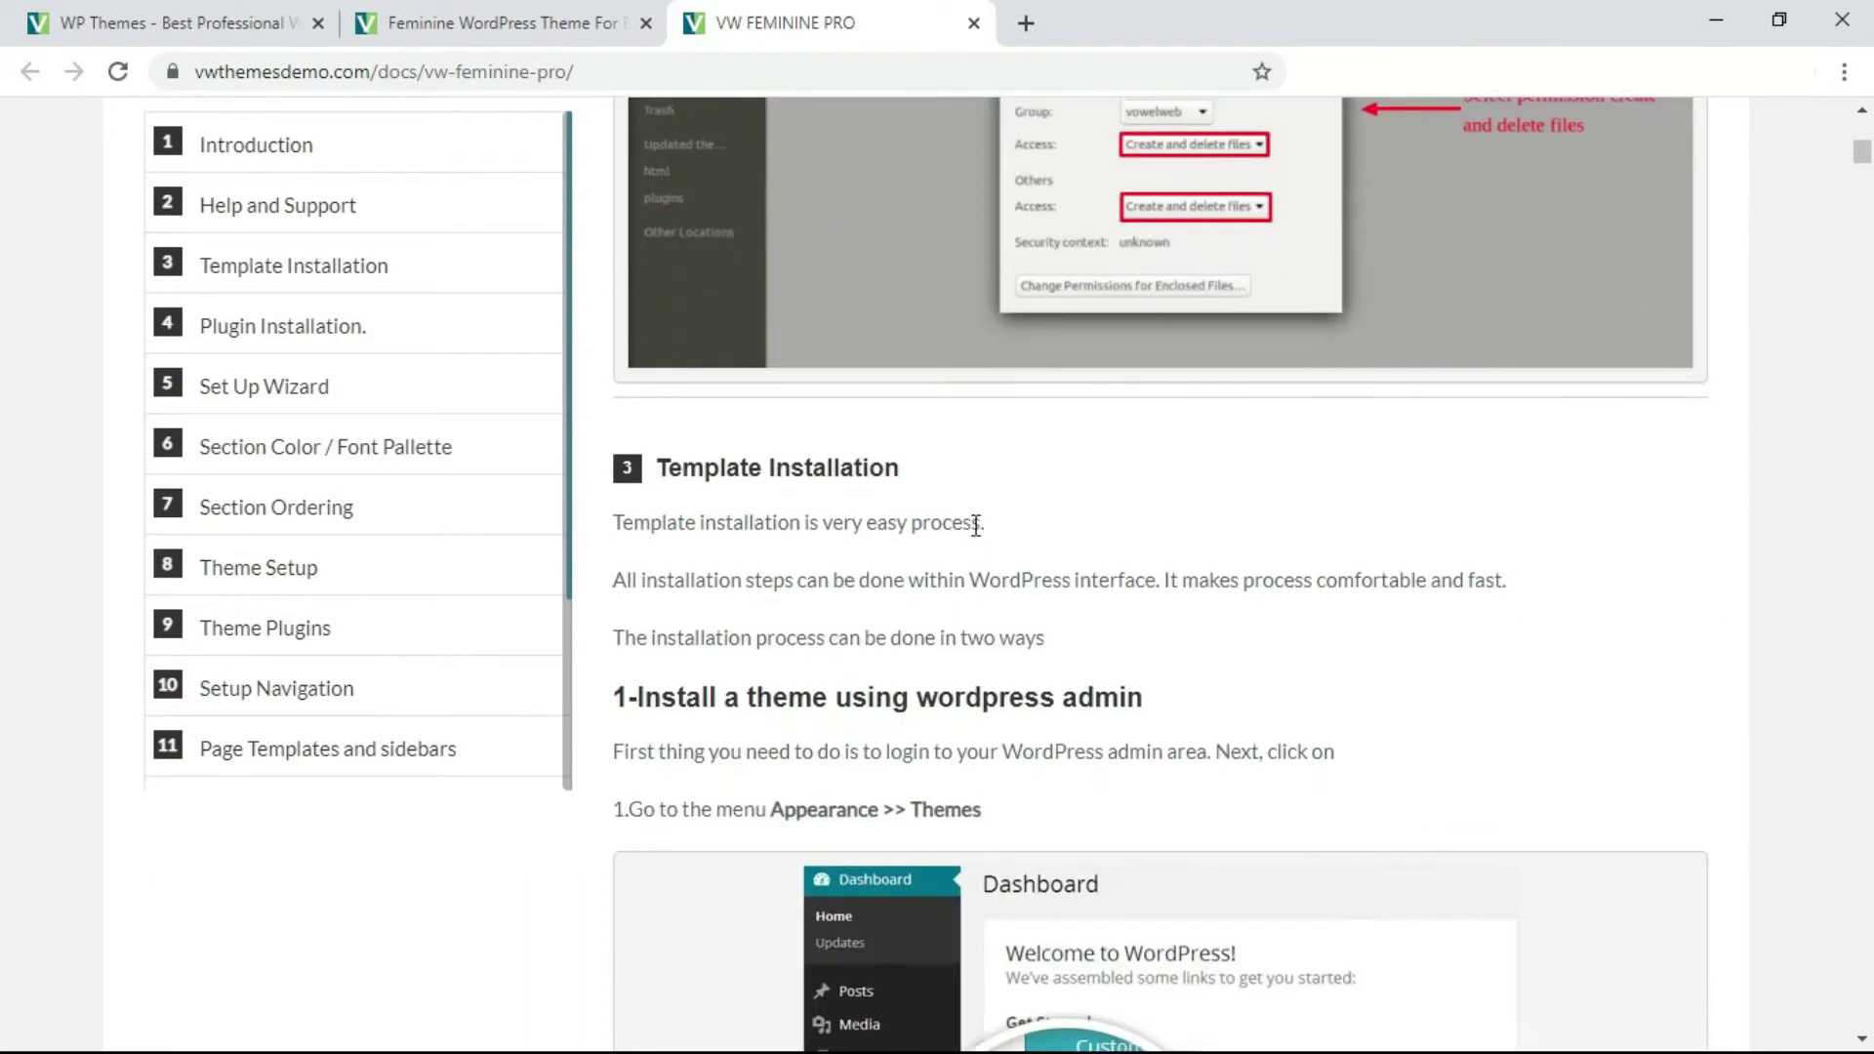
{"action": "scroll", "coordinate": [974, 526], "scroll_direction": "down", "scroll_amount": 3}
{"action": "scroll", "coordinate": [974, 525], "scroll_direction": "down", "scroll_amount": 3}
{"action": "scroll", "coordinate": [973, 526], "scroll_direction": "down", "scroll_amount": 2}
{"action": "scroll", "coordinate": [974, 526], "scroll_direction": "down", "scroll_amount": 2}
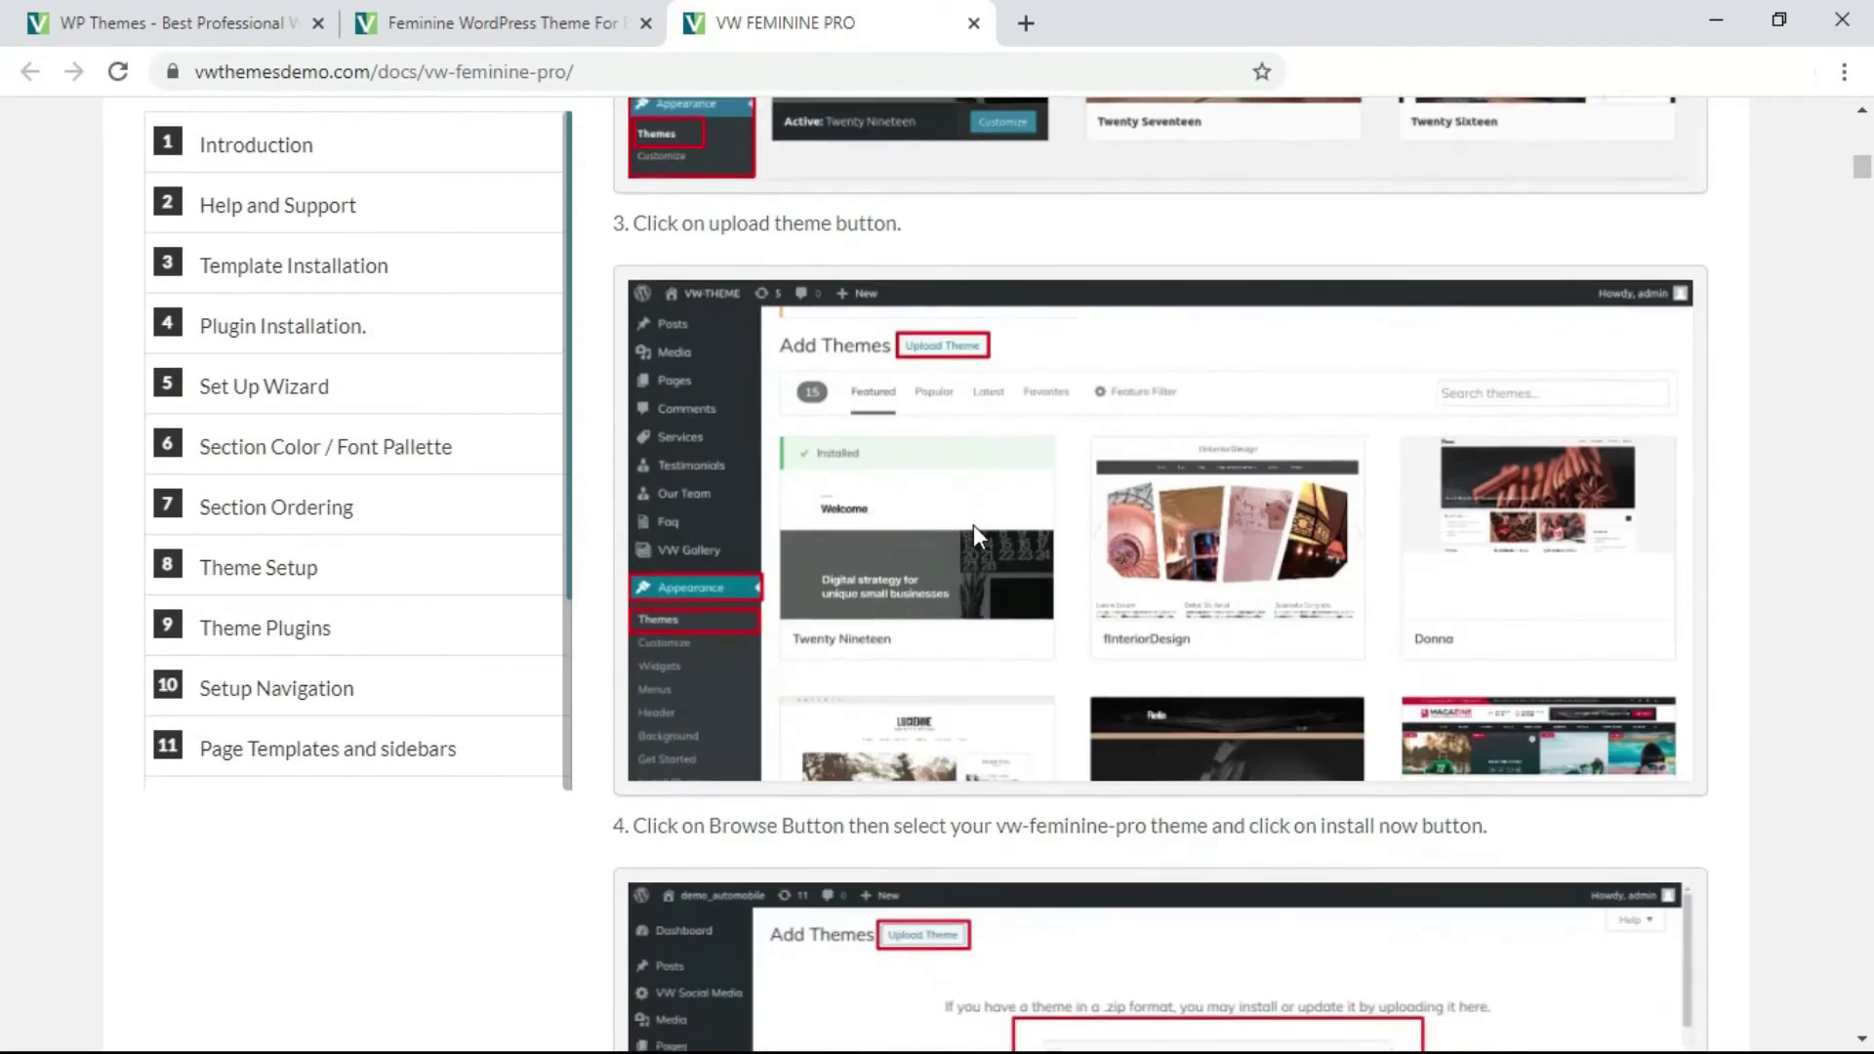
{"action": "scroll", "coordinate": [974, 525], "scroll_direction": "down", "scroll_amount": 3}
{"action": "scroll", "coordinate": [974, 526], "scroll_direction": "down", "scroll_amount": 3}
{"action": "scroll", "coordinate": [974, 525], "scroll_direction": "down", "scroll_amount": 3}
{"action": "scroll", "coordinate": [974, 525], "scroll_direction": "down", "scroll_amount": 3}
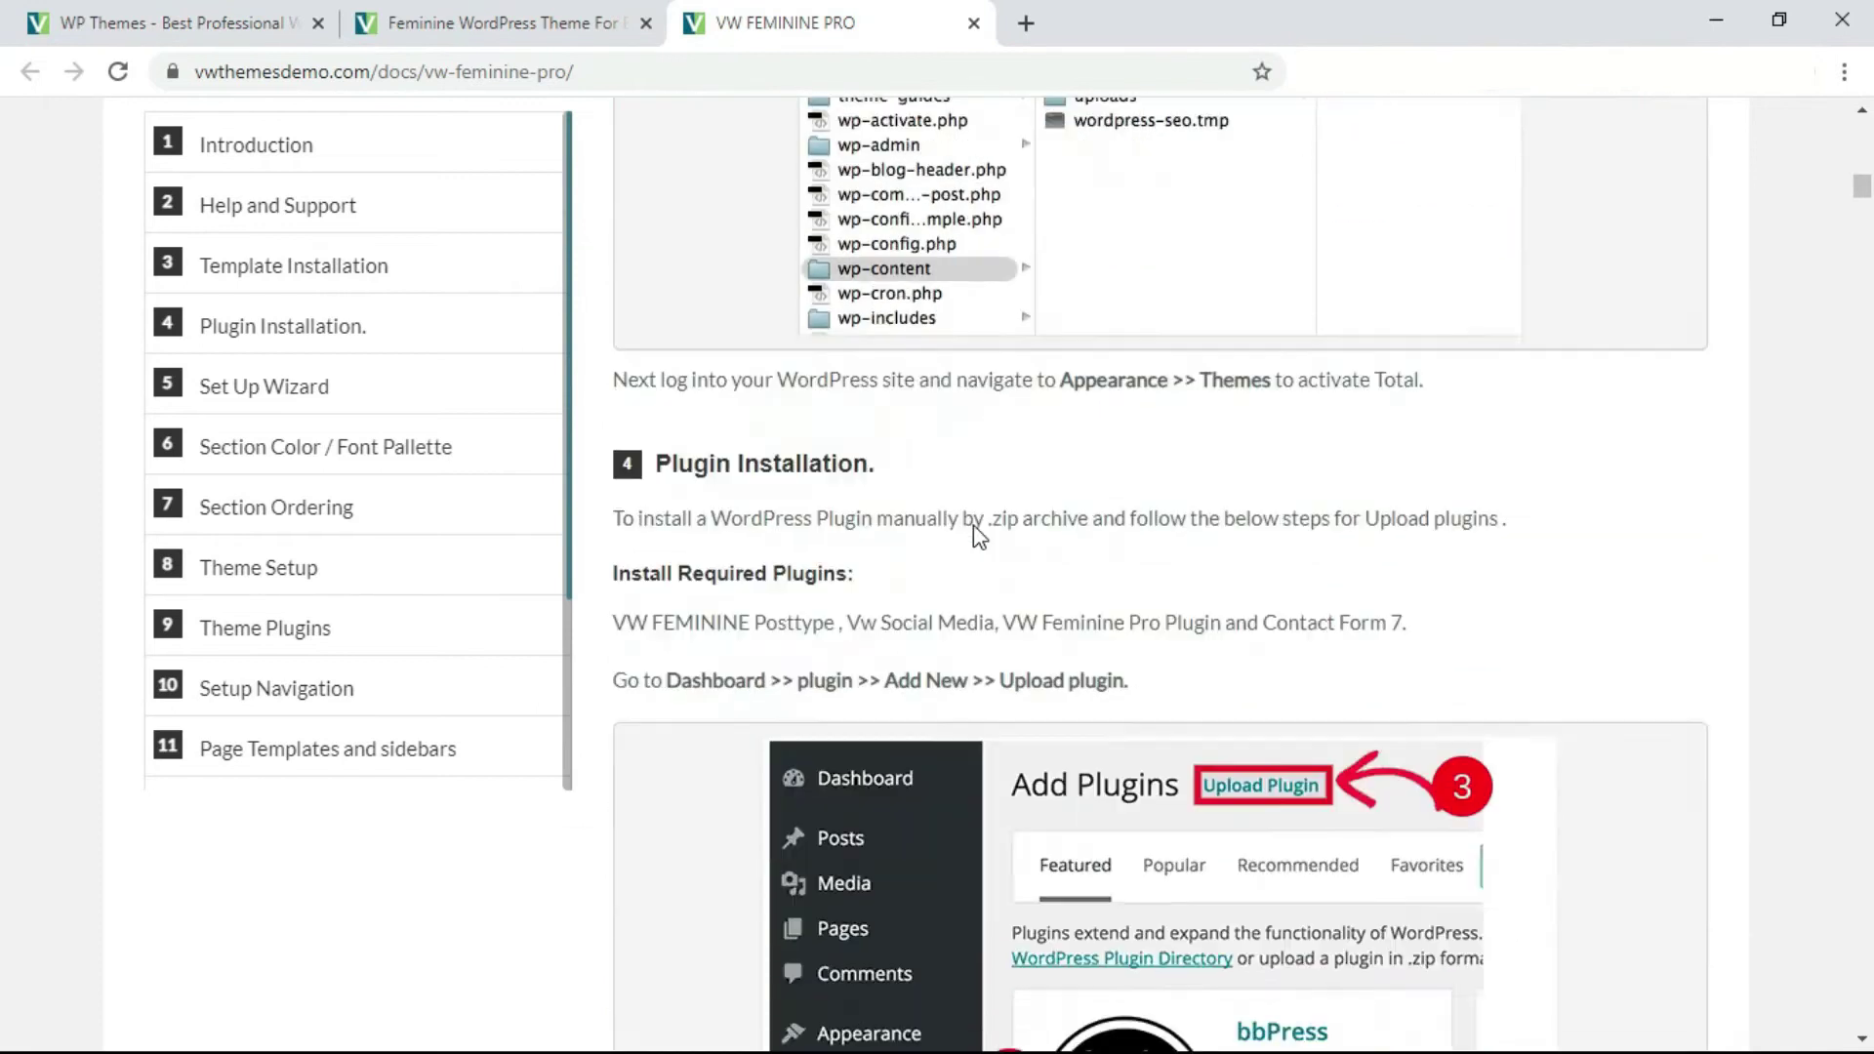
{"action": "scroll", "coordinate": [973, 526], "scroll_direction": "down", "scroll_amount": 4}
{"action": "scroll", "coordinate": [973, 525], "scroll_direction": "down", "scroll_amount": 4}
{"action": "scroll", "coordinate": [974, 526], "scroll_direction": "down", "scroll_amount": 3}
{"action": "scroll", "coordinate": [973, 526], "scroll_direction": "down", "scroll_amount": 4}
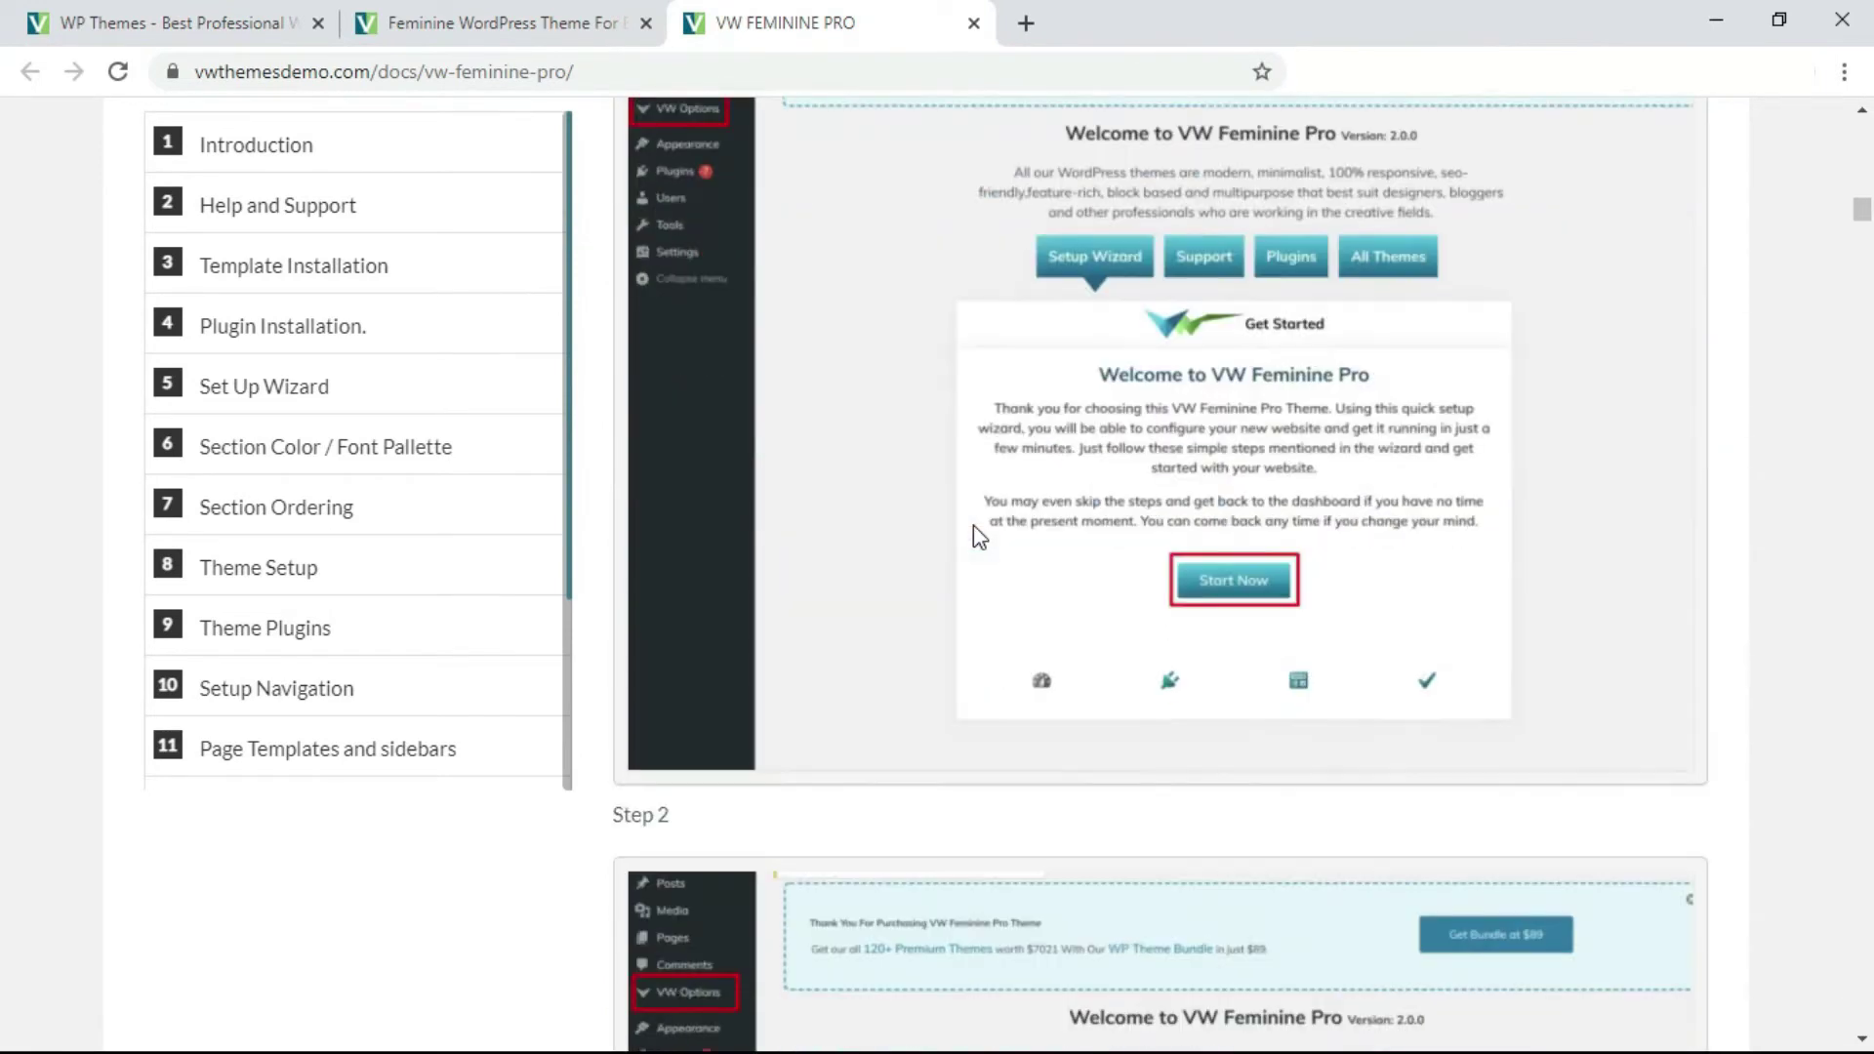
{"action": "scroll", "coordinate": [973, 526], "scroll_direction": "down", "scroll_amount": 4}
{"action": "scroll", "coordinate": [974, 525], "scroll_direction": "down", "scroll_amount": 4}
{"action": "scroll", "coordinate": [974, 526], "scroll_direction": "down", "scroll_amount": 4}
{"action": "scroll", "coordinate": [1041, 611], "scroll_direction": "down", "scroll_amount": 4}
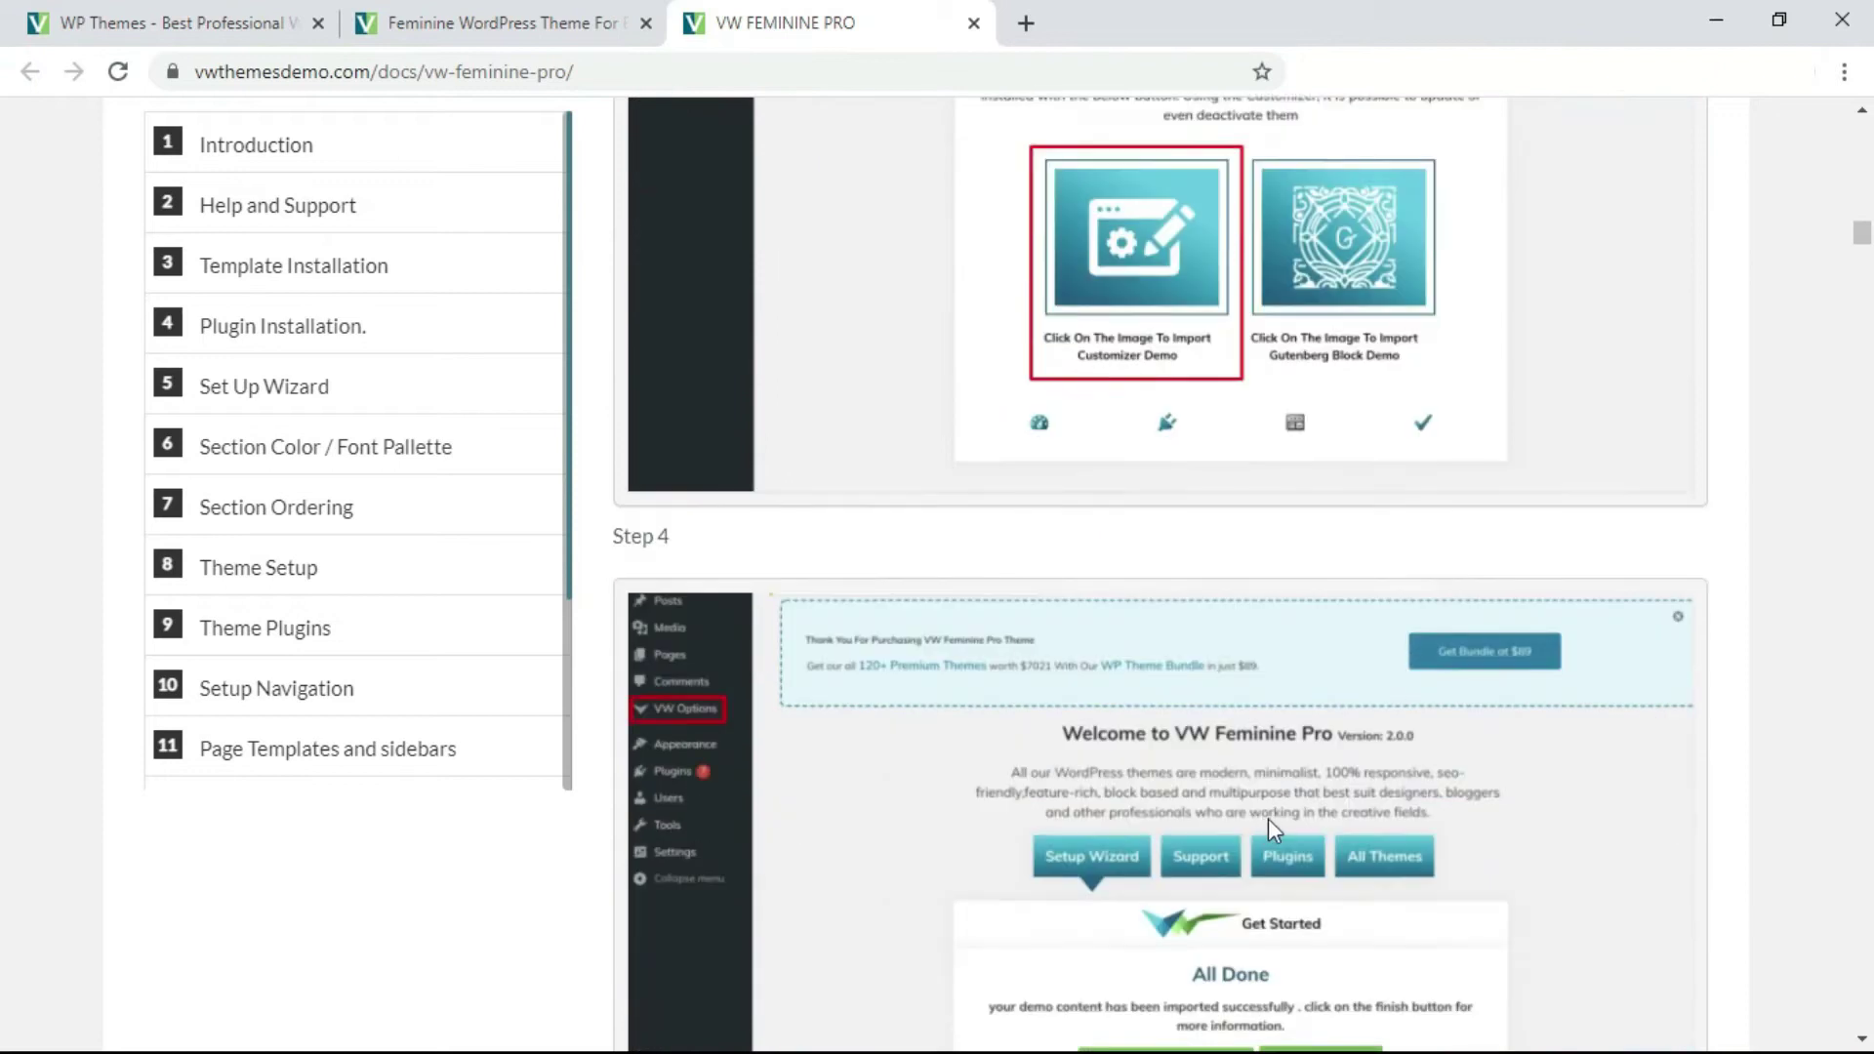
{"action": "scroll", "coordinate": [1268, 818], "scroll_direction": "down", "scroll_amount": 4}
{"action": "scroll", "coordinate": [1267, 818], "scroll_direction": "down", "scroll_amount": 5}
{"action": "scroll", "coordinate": [1289, 831], "scroll_direction": "down", "scroll_amount": 5}
{"action": "scroll", "coordinate": [1290, 830], "scroll_direction": "down", "scroll_amount": 5}
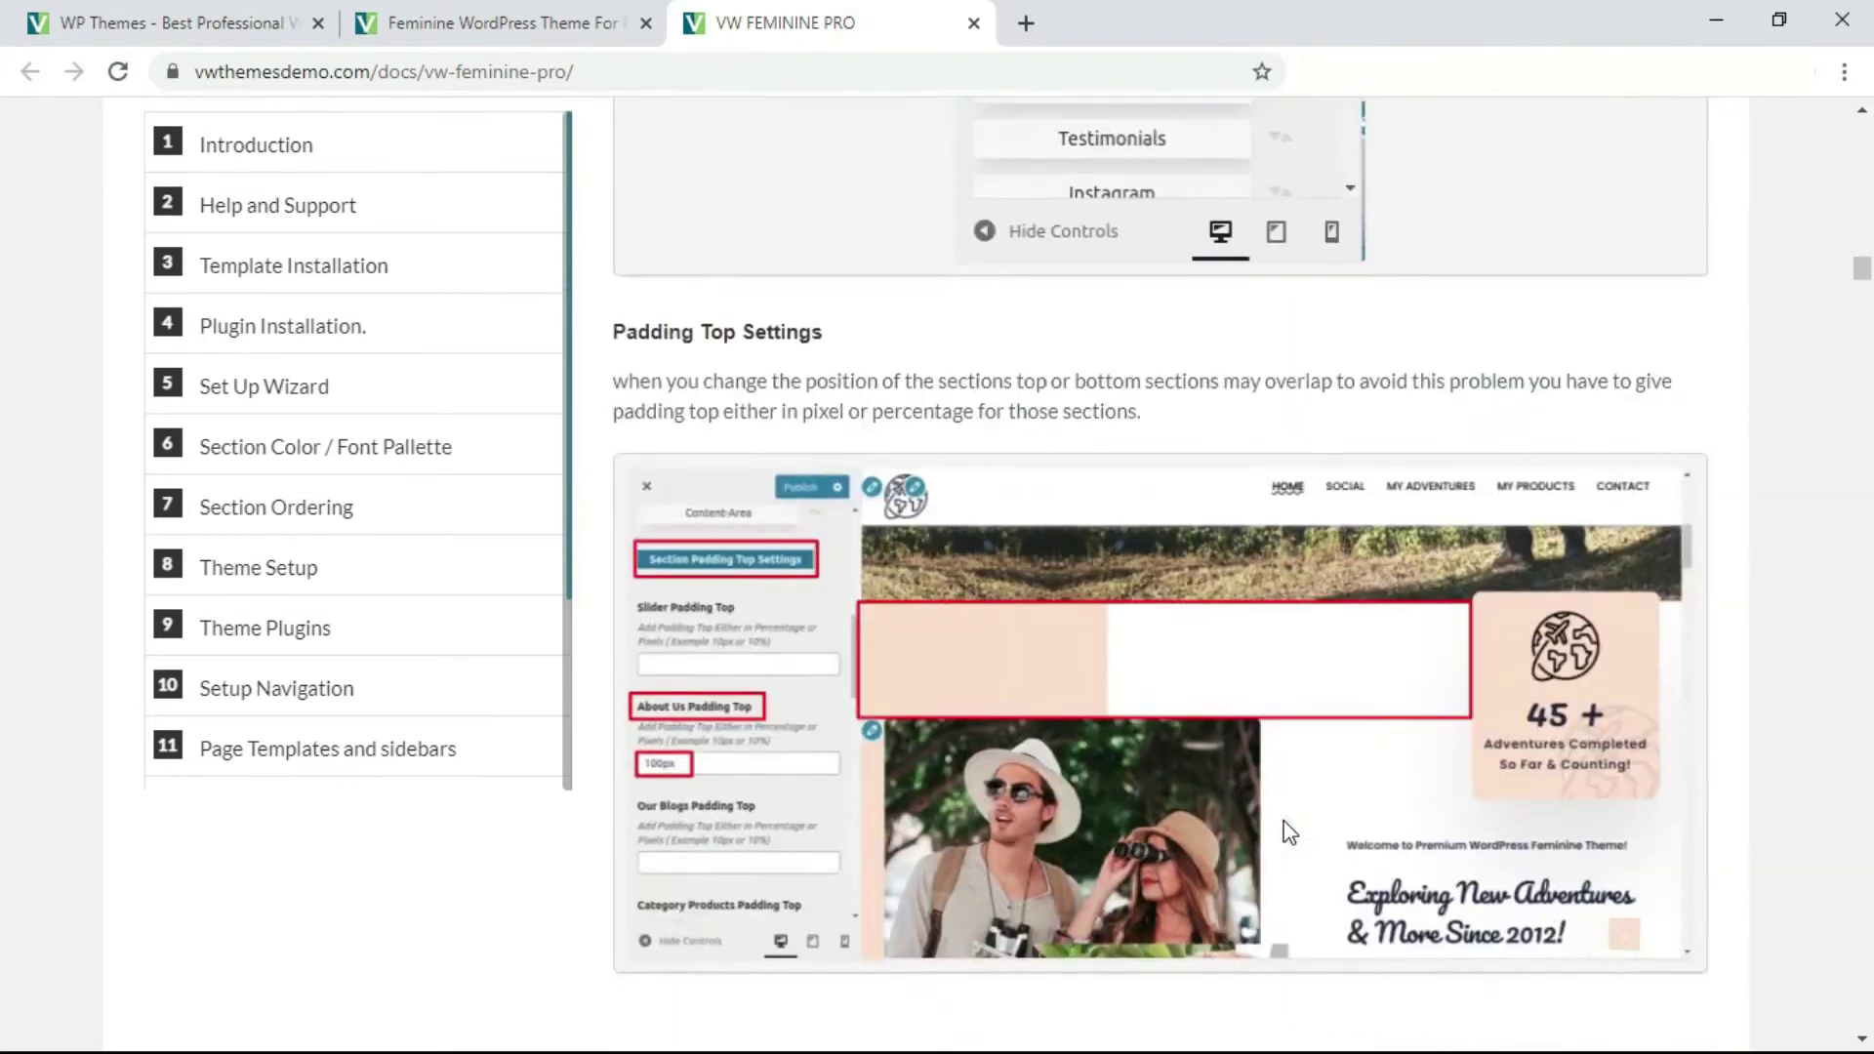
{"action": "scroll", "coordinate": [1288, 830], "scroll_direction": "down", "scroll_amount": 5}
{"action": "scroll", "coordinate": [1289, 831], "scroll_direction": "down", "scroll_amount": 5}
{"action": "left_click", "coordinate": [490, 23]}
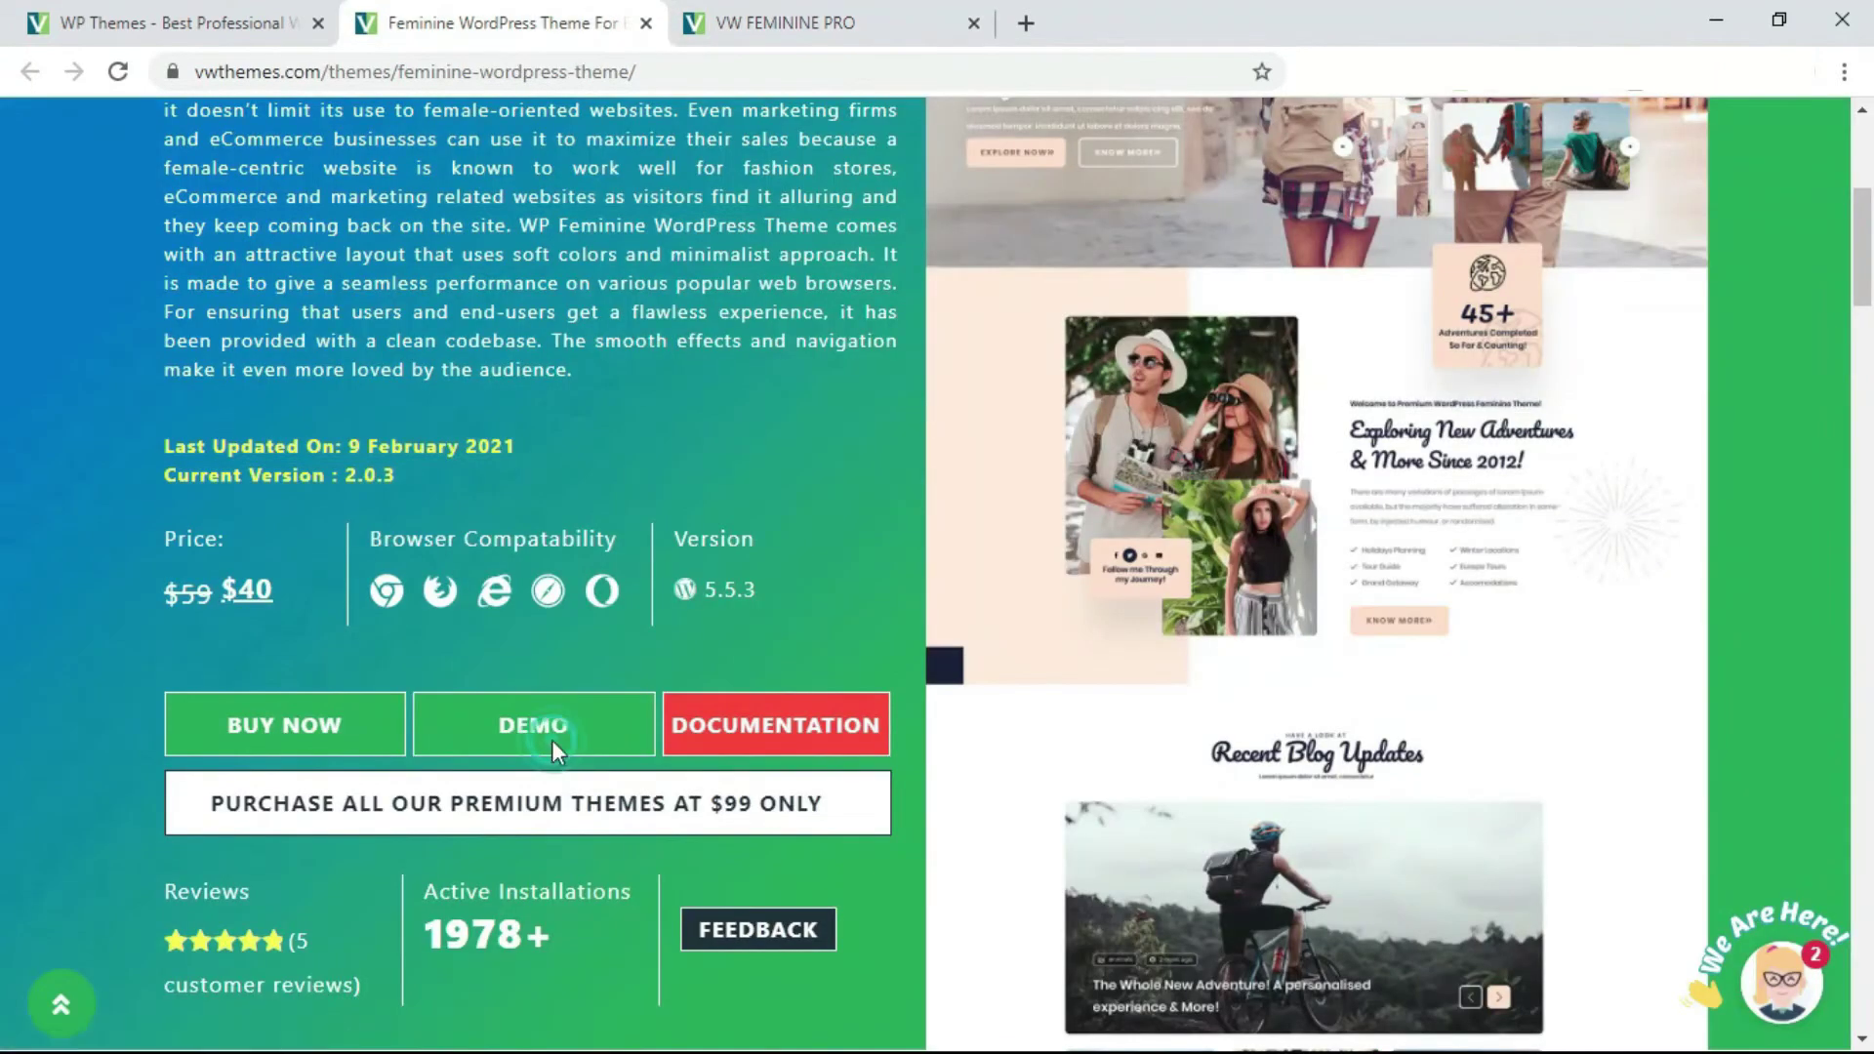
Open the Feminine theme's Wanderlust live demo.
{"action": "left_click", "coordinate": [551, 740]}
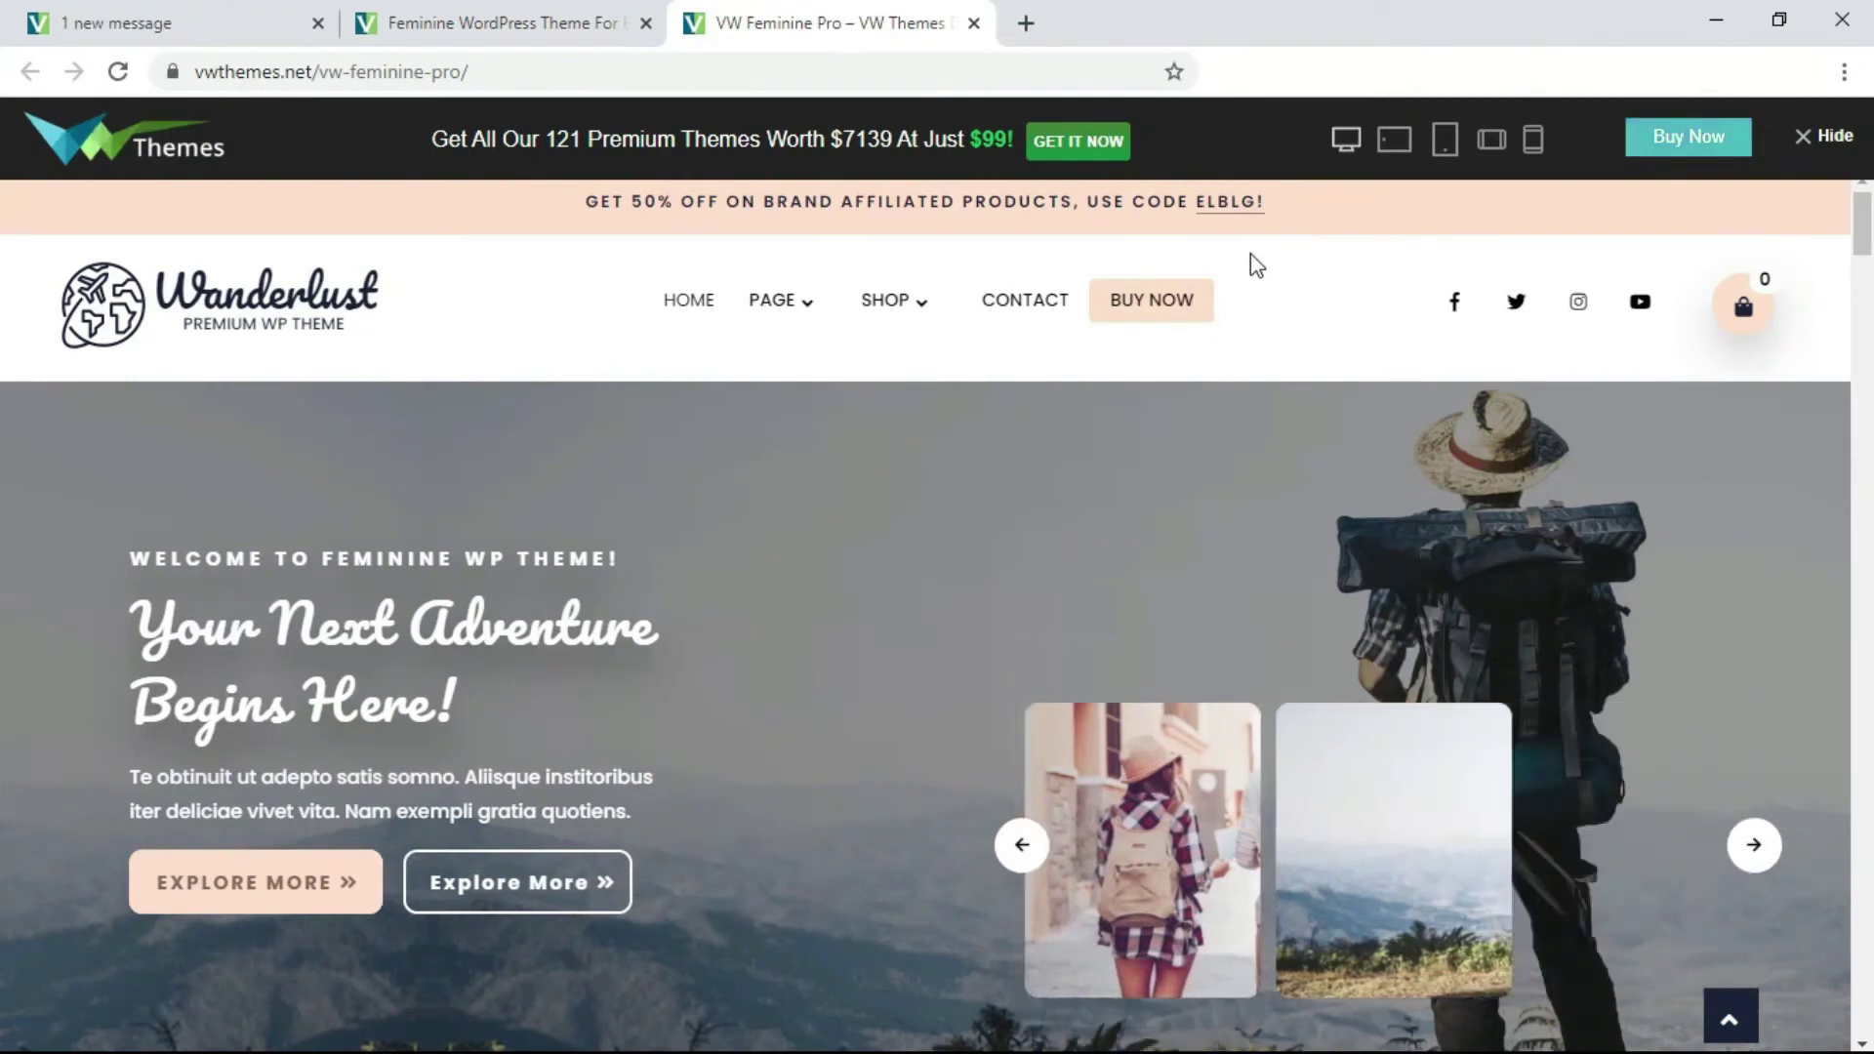
{"action": "scroll", "coordinate": [1250, 268], "scroll_direction": "down", "scroll_amount": 2}
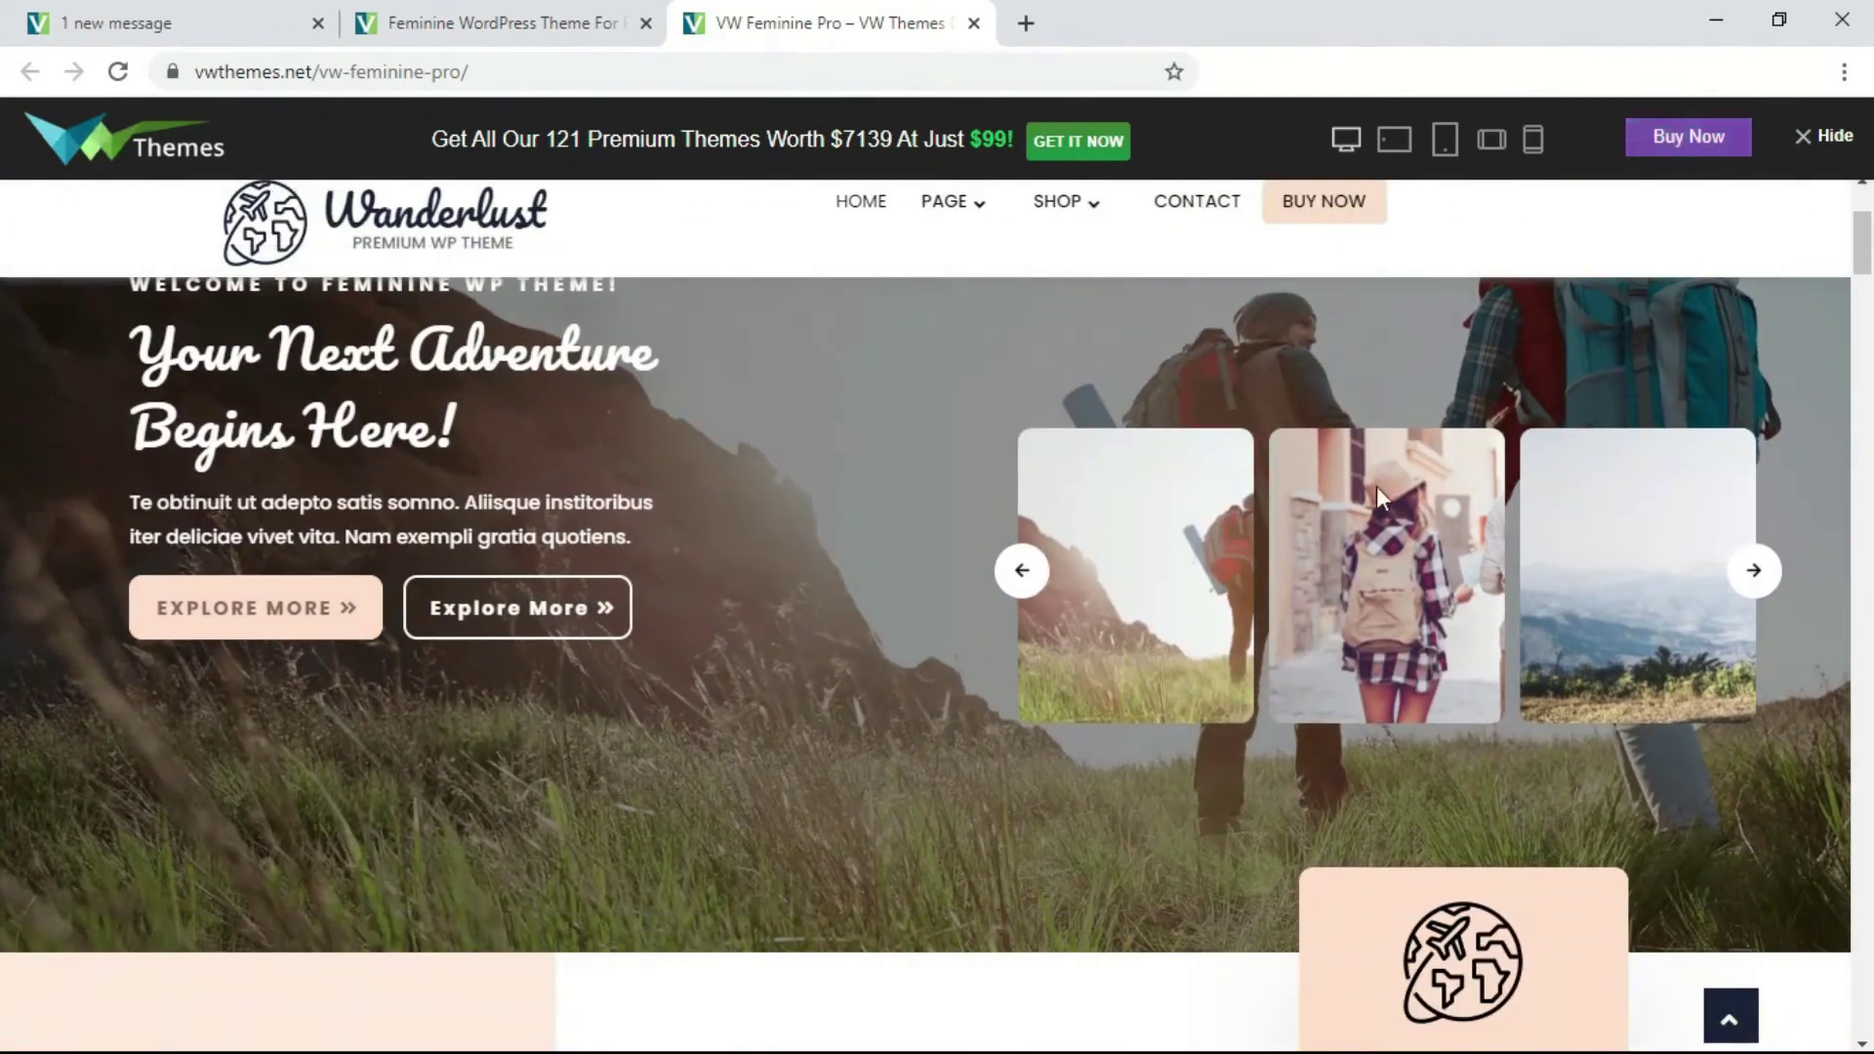
{"action": "scroll", "coordinate": [1712, 561], "scroll_direction": "up", "scroll_amount": 1}
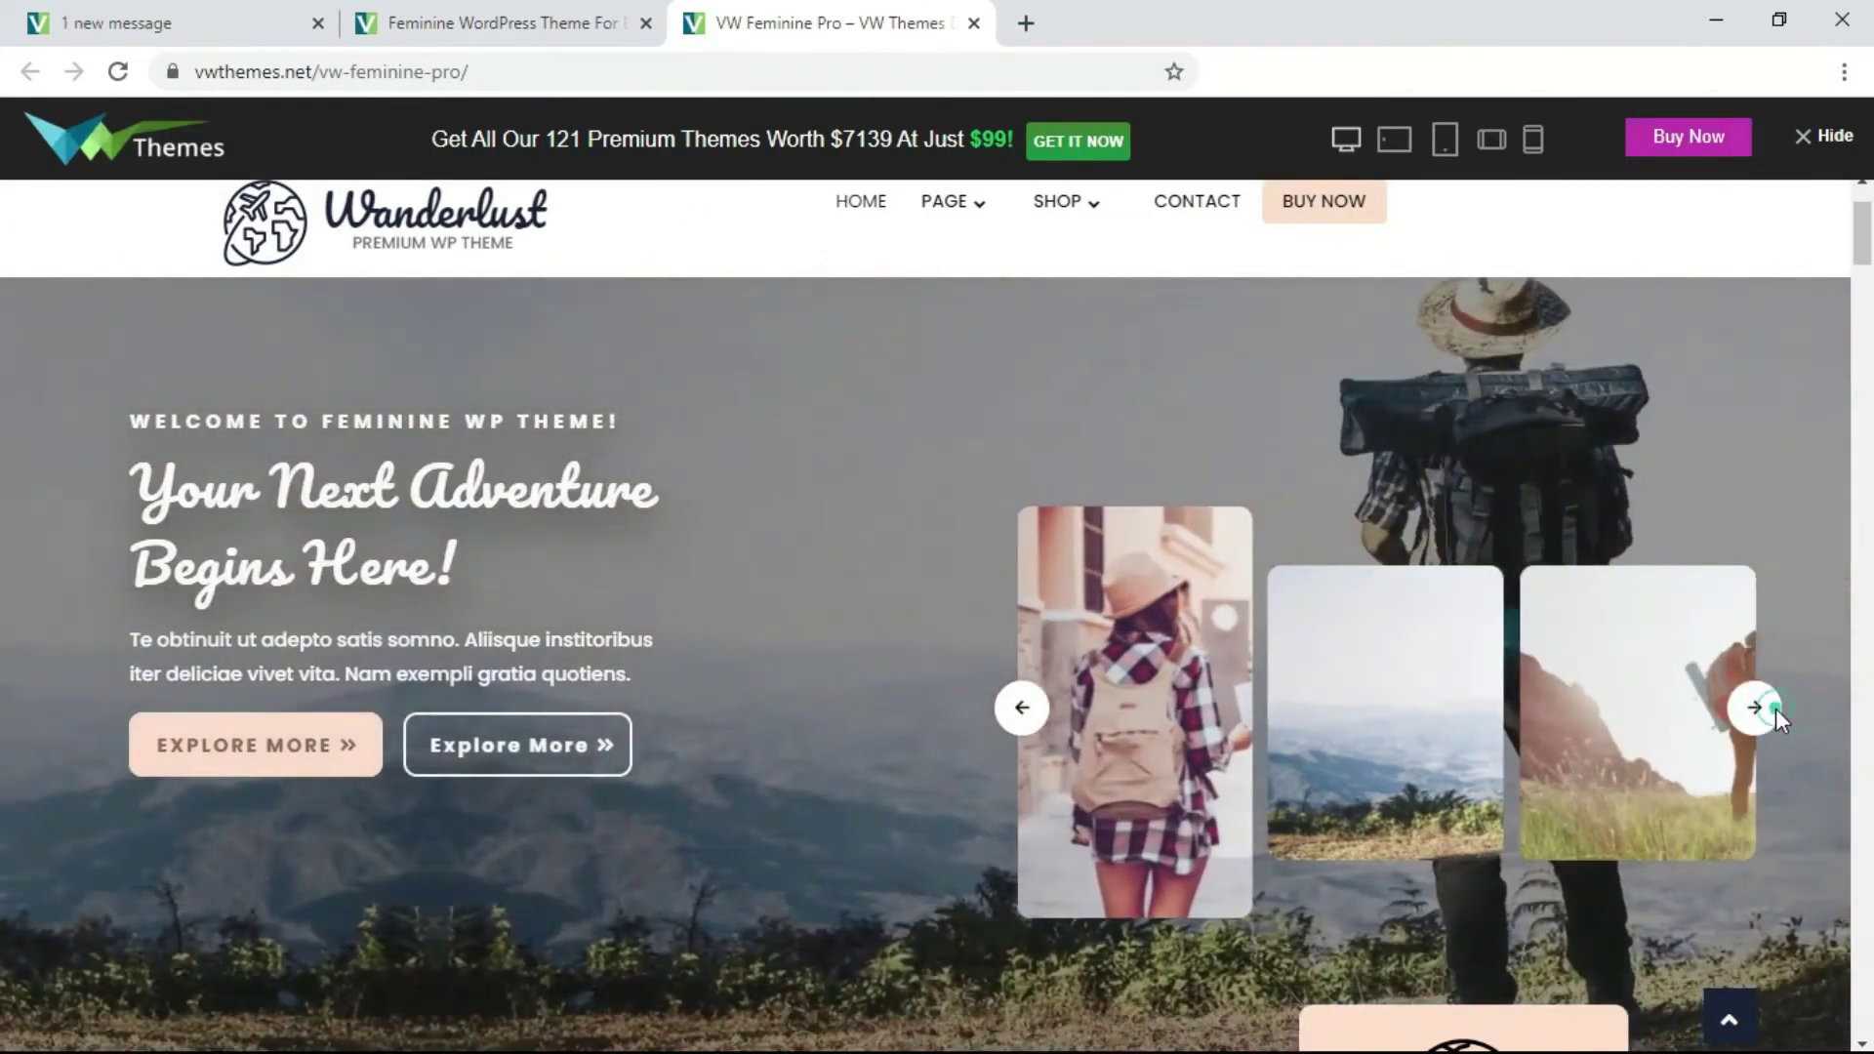
{"action": "scroll", "coordinate": [1774, 709], "scroll_direction": "down", "scroll_amount": 2}
{"action": "scroll", "coordinate": [1603, 700], "scroll_direction": "down", "scroll_amount": 2}
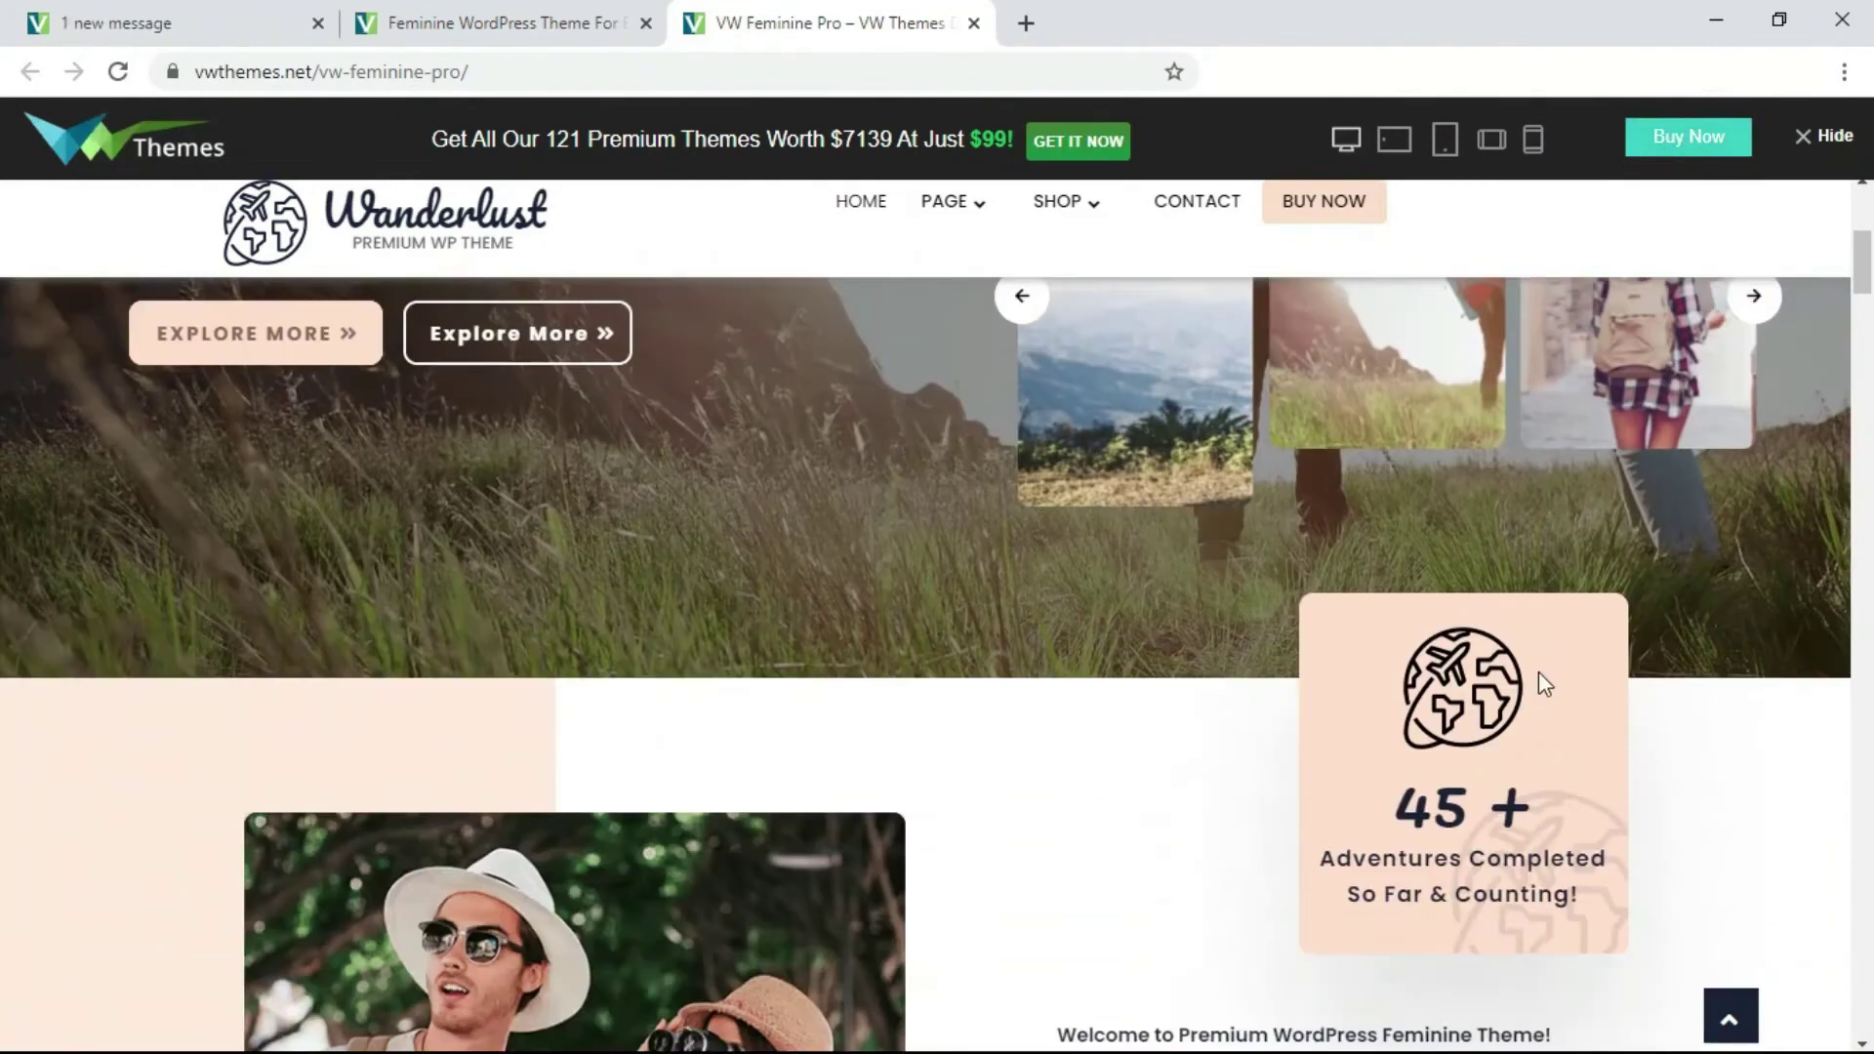
{"action": "scroll", "coordinate": [1537, 671], "scroll_direction": "down", "scroll_amount": 2}
{"action": "scroll", "coordinate": [1501, 671], "scroll_direction": "down", "scroll_amount": 3}
{"action": "scroll", "coordinate": [1465, 673], "scroll_direction": "down", "scroll_amount": 3}
{"action": "scroll", "coordinate": [1464, 673], "scroll_direction": "down", "scroll_amount": 3}
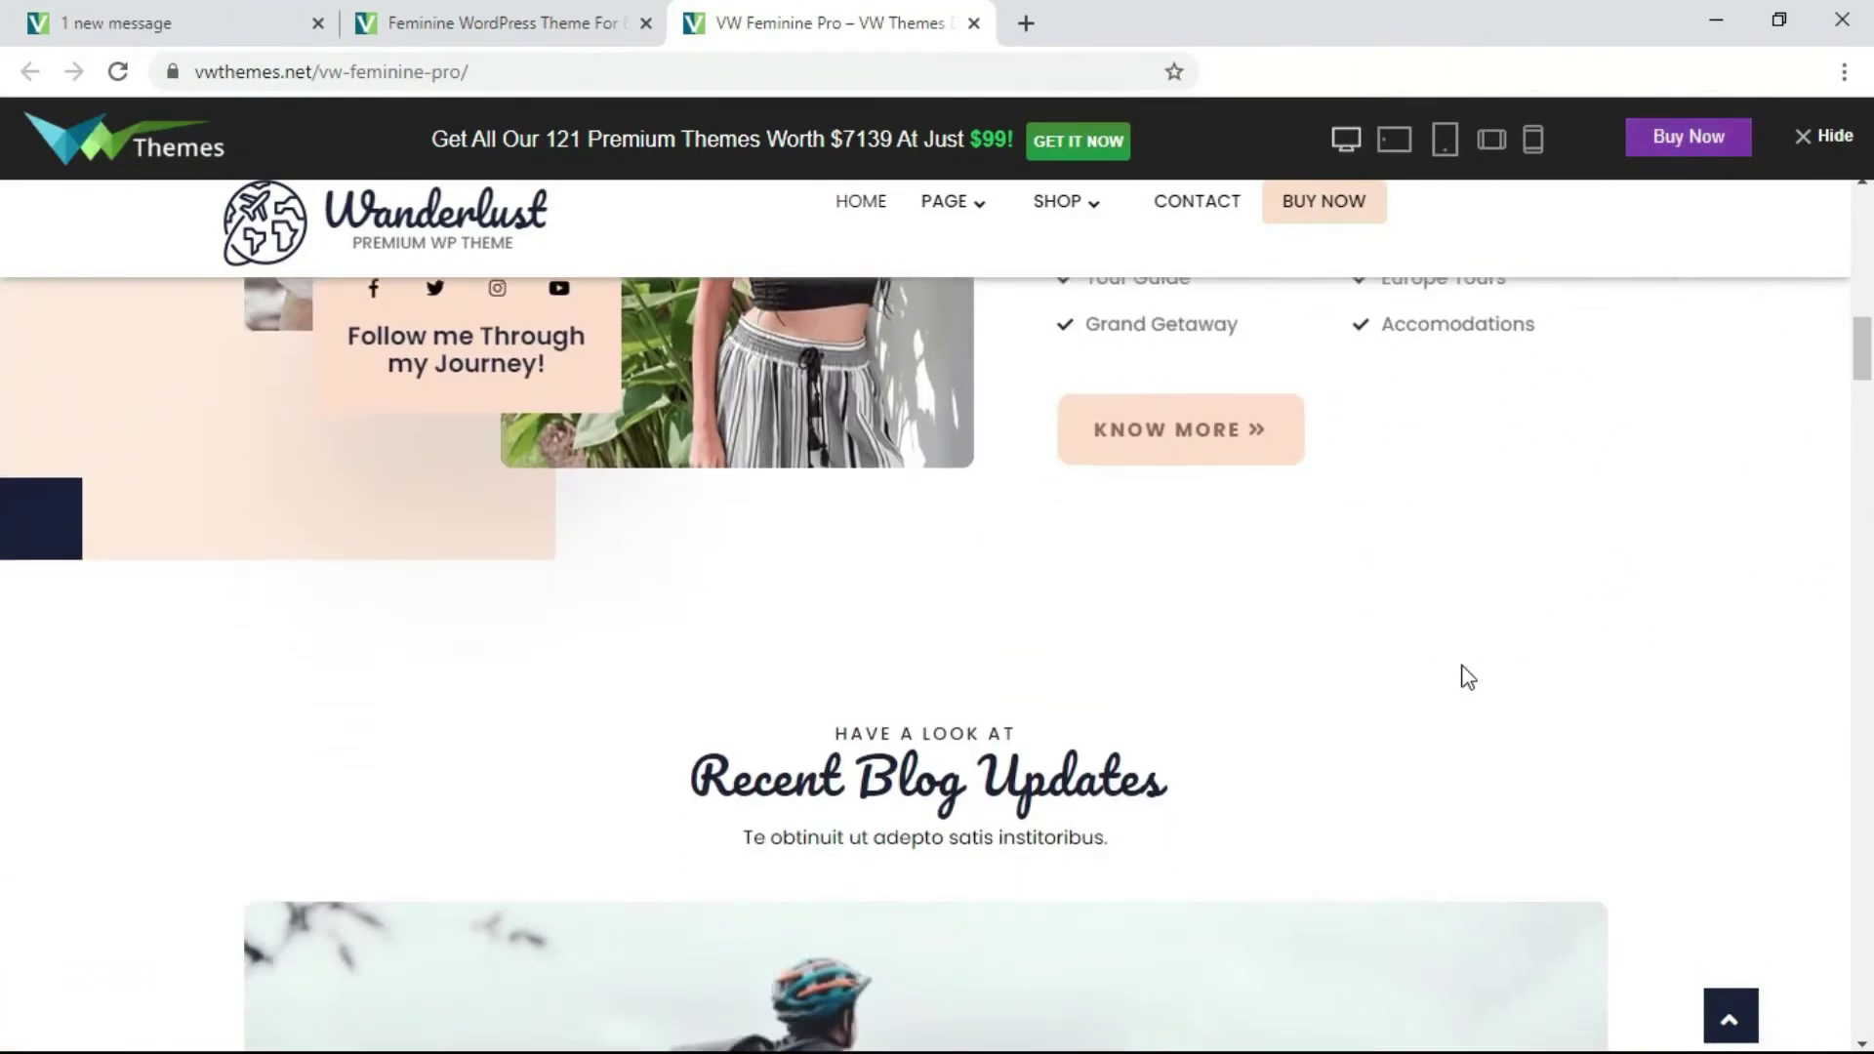
{"action": "scroll", "coordinate": [1464, 673], "scroll_direction": "down", "scroll_amount": 3}
{"action": "scroll", "coordinate": [1468, 677], "scroll_direction": "down", "scroll_amount": 3}
{"action": "scroll", "coordinate": [1467, 677], "scroll_direction": "down", "scroll_amount": 3}
{"action": "scroll", "coordinate": [1467, 677], "scroll_direction": "down", "scroll_amount": 3}
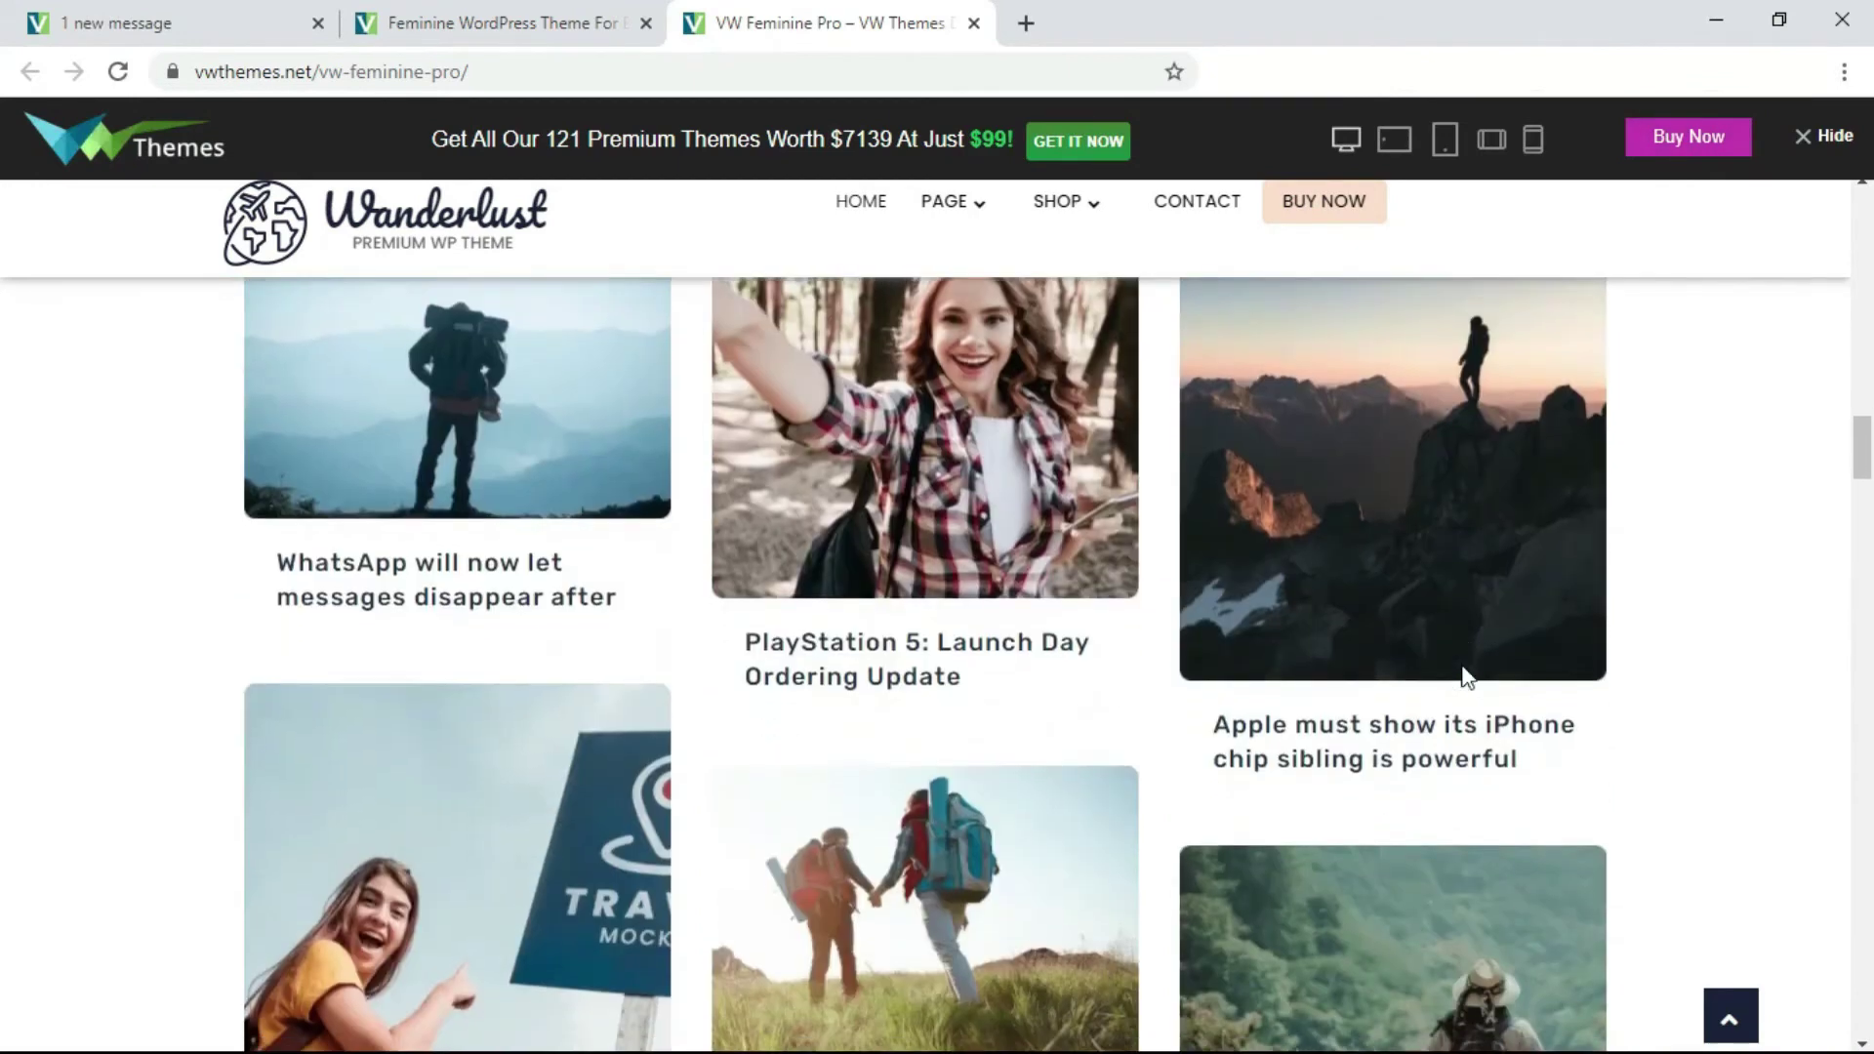
{"action": "scroll", "coordinate": [1468, 676], "scroll_direction": "down", "scroll_amount": 3}
{"action": "scroll", "coordinate": [1461, 664], "scroll_direction": "down", "scroll_amount": 3}
{"action": "scroll", "coordinate": [1461, 664], "scroll_direction": "down", "scroll_amount": 3}
{"action": "scroll", "coordinate": [1458, 665], "scroll_direction": "down", "scroll_amount": 3}
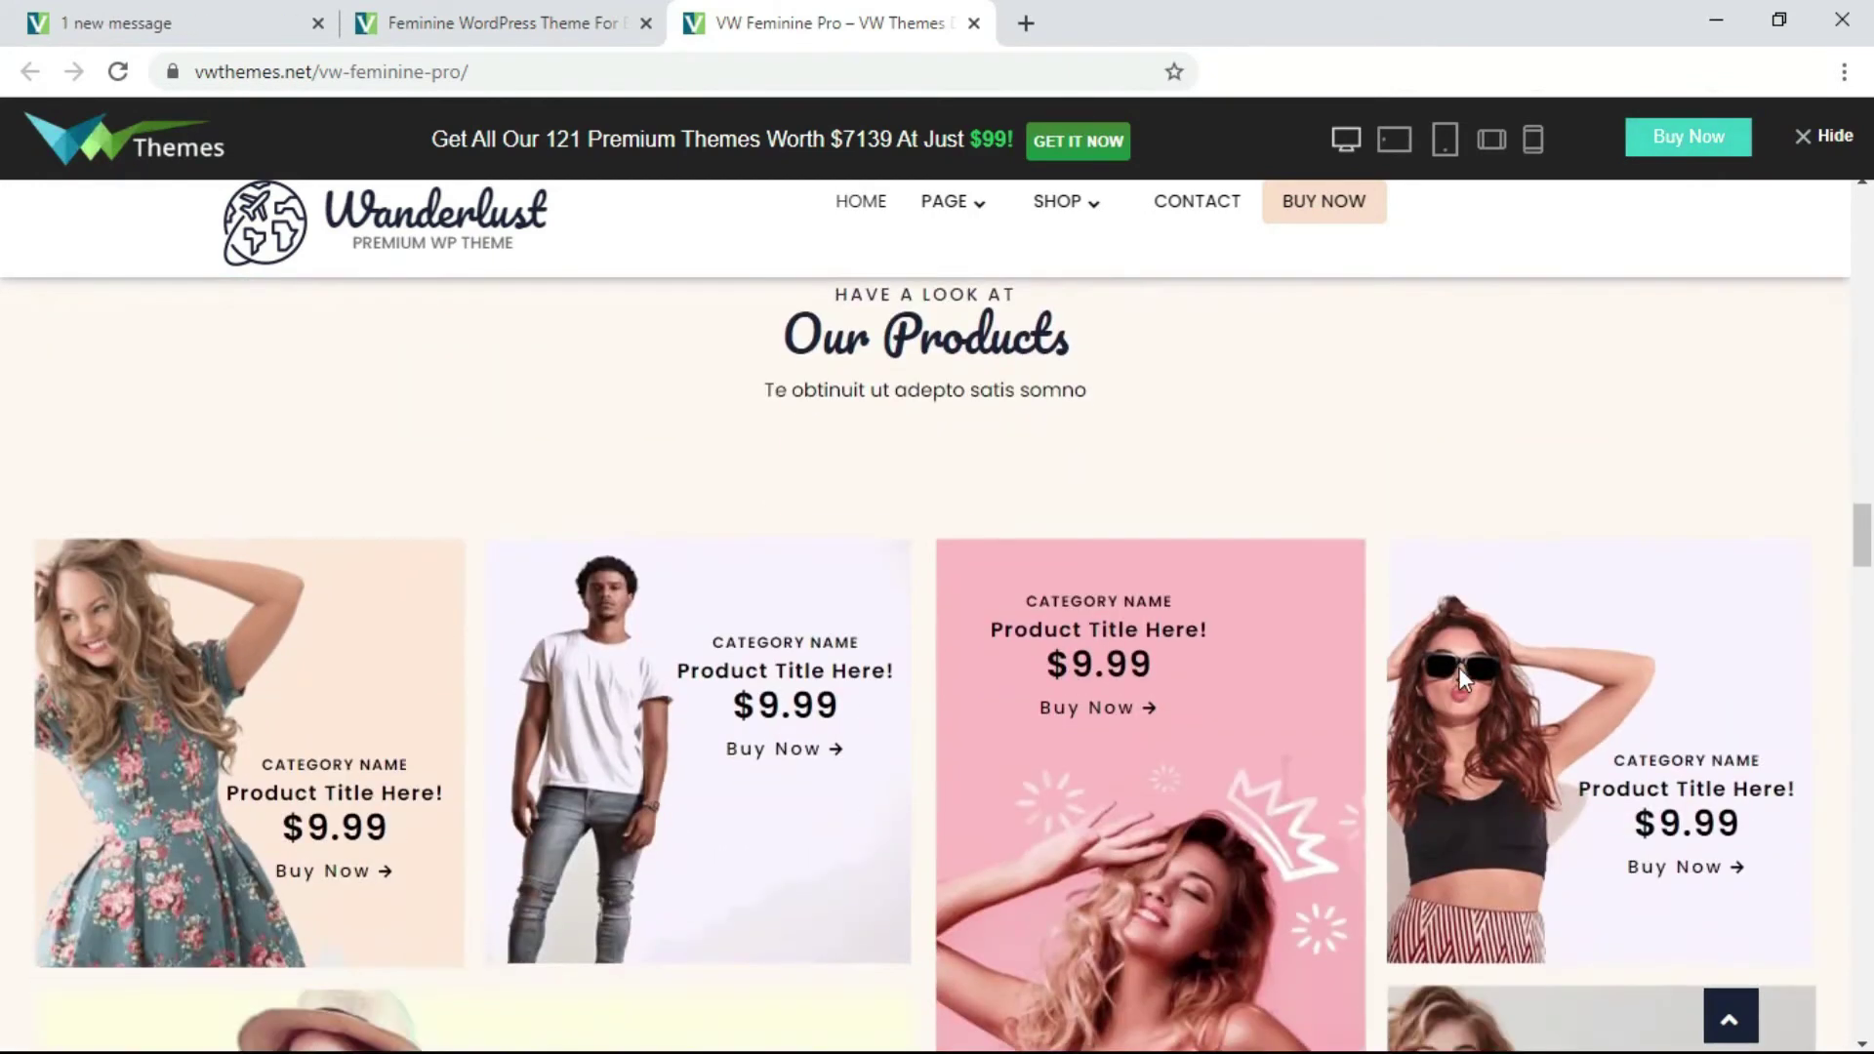
{"action": "scroll", "coordinate": [1457, 667], "scroll_direction": "down", "scroll_amount": 3}
{"action": "scroll", "coordinate": [1459, 666], "scroll_direction": "down", "scroll_amount": 4}
{"action": "scroll", "coordinate": [1461, 674], "scroll_direction": "down", "scroll_amount": 3}
{"action": "scroll", "coordinate": [1461, 675], "scroll_direction": "down", "scroll_amount": 3}
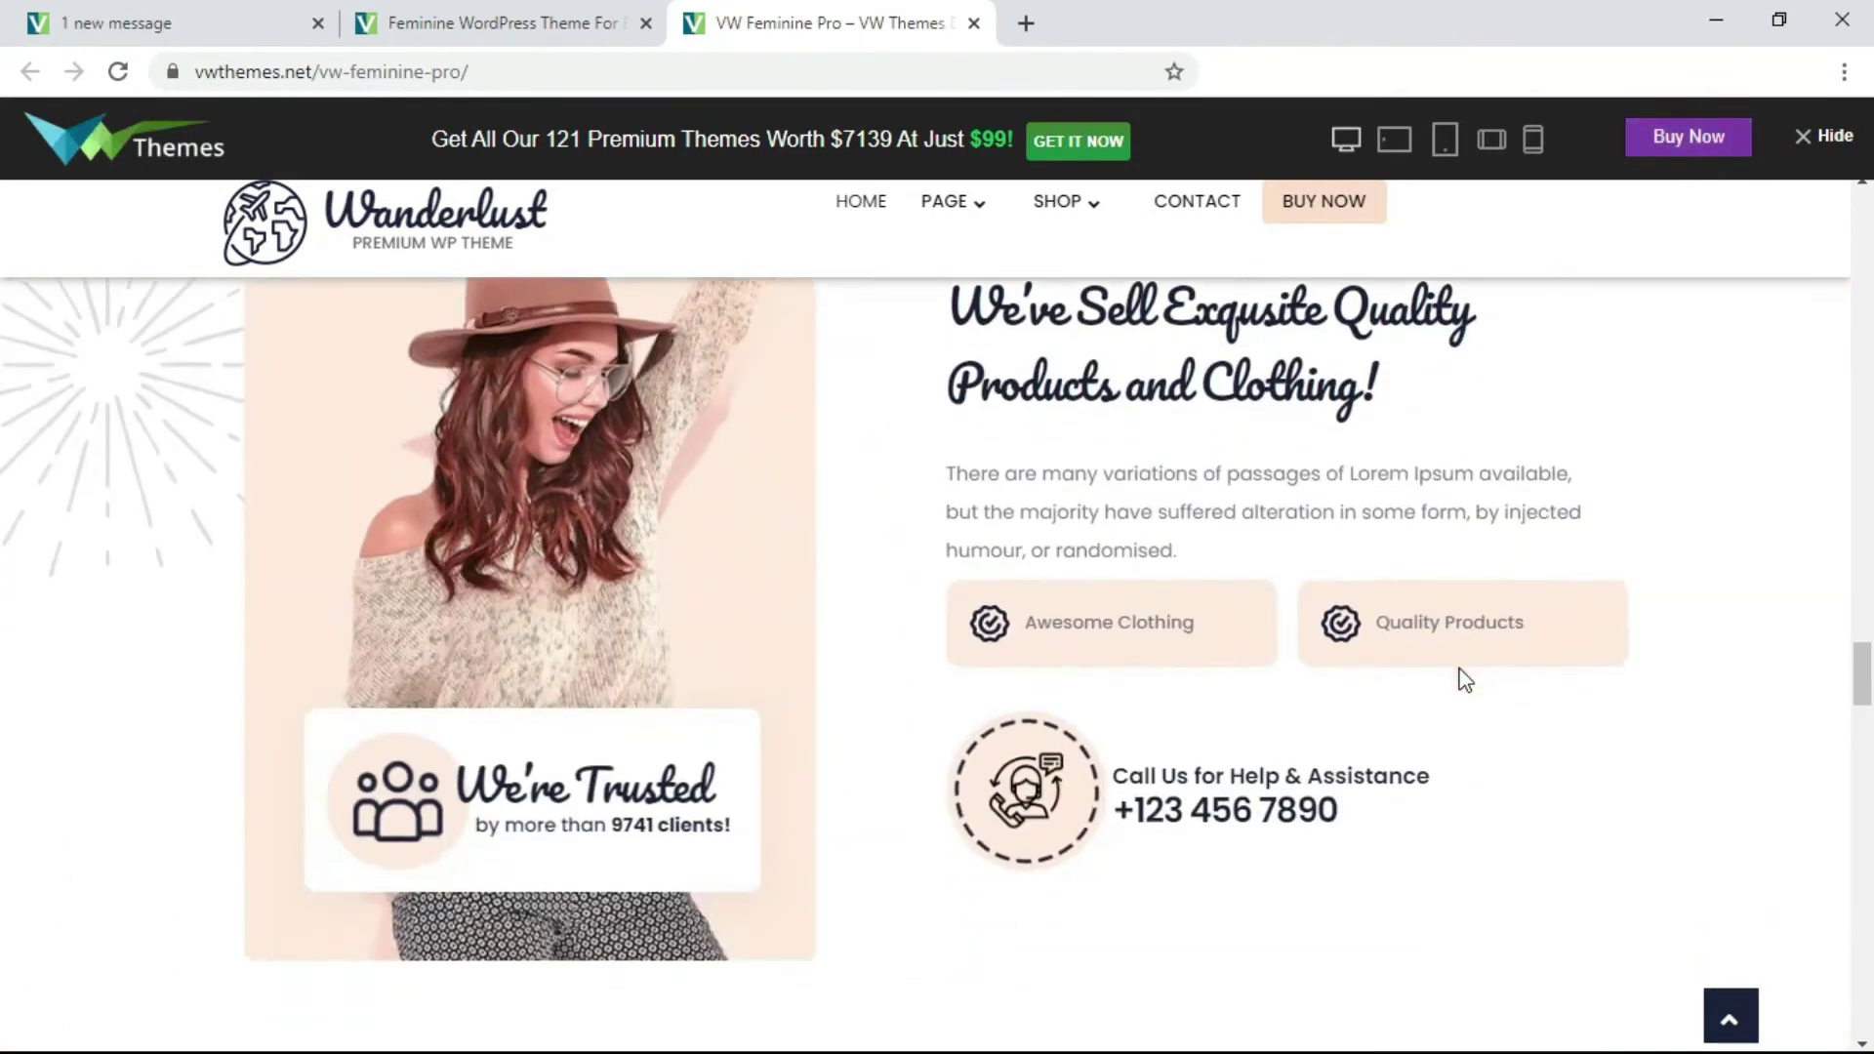
{"action": "scroll", "coordinate": [1465, 678], "scroll_direction": "down", "scroll_amount": 3}
{"action": "scroll", "coordinate": [1464, 679], "scroll_direction": "down", "scroll_amount": 4}
{"action": "scroll", "coordinate": [1464, 679], "scroll_direction": "down", "scroll_amount": 3}
{"action": "scroll", "coordinate": [1461, 733], "scroll_direction": "down", "scroll_amount": 4}
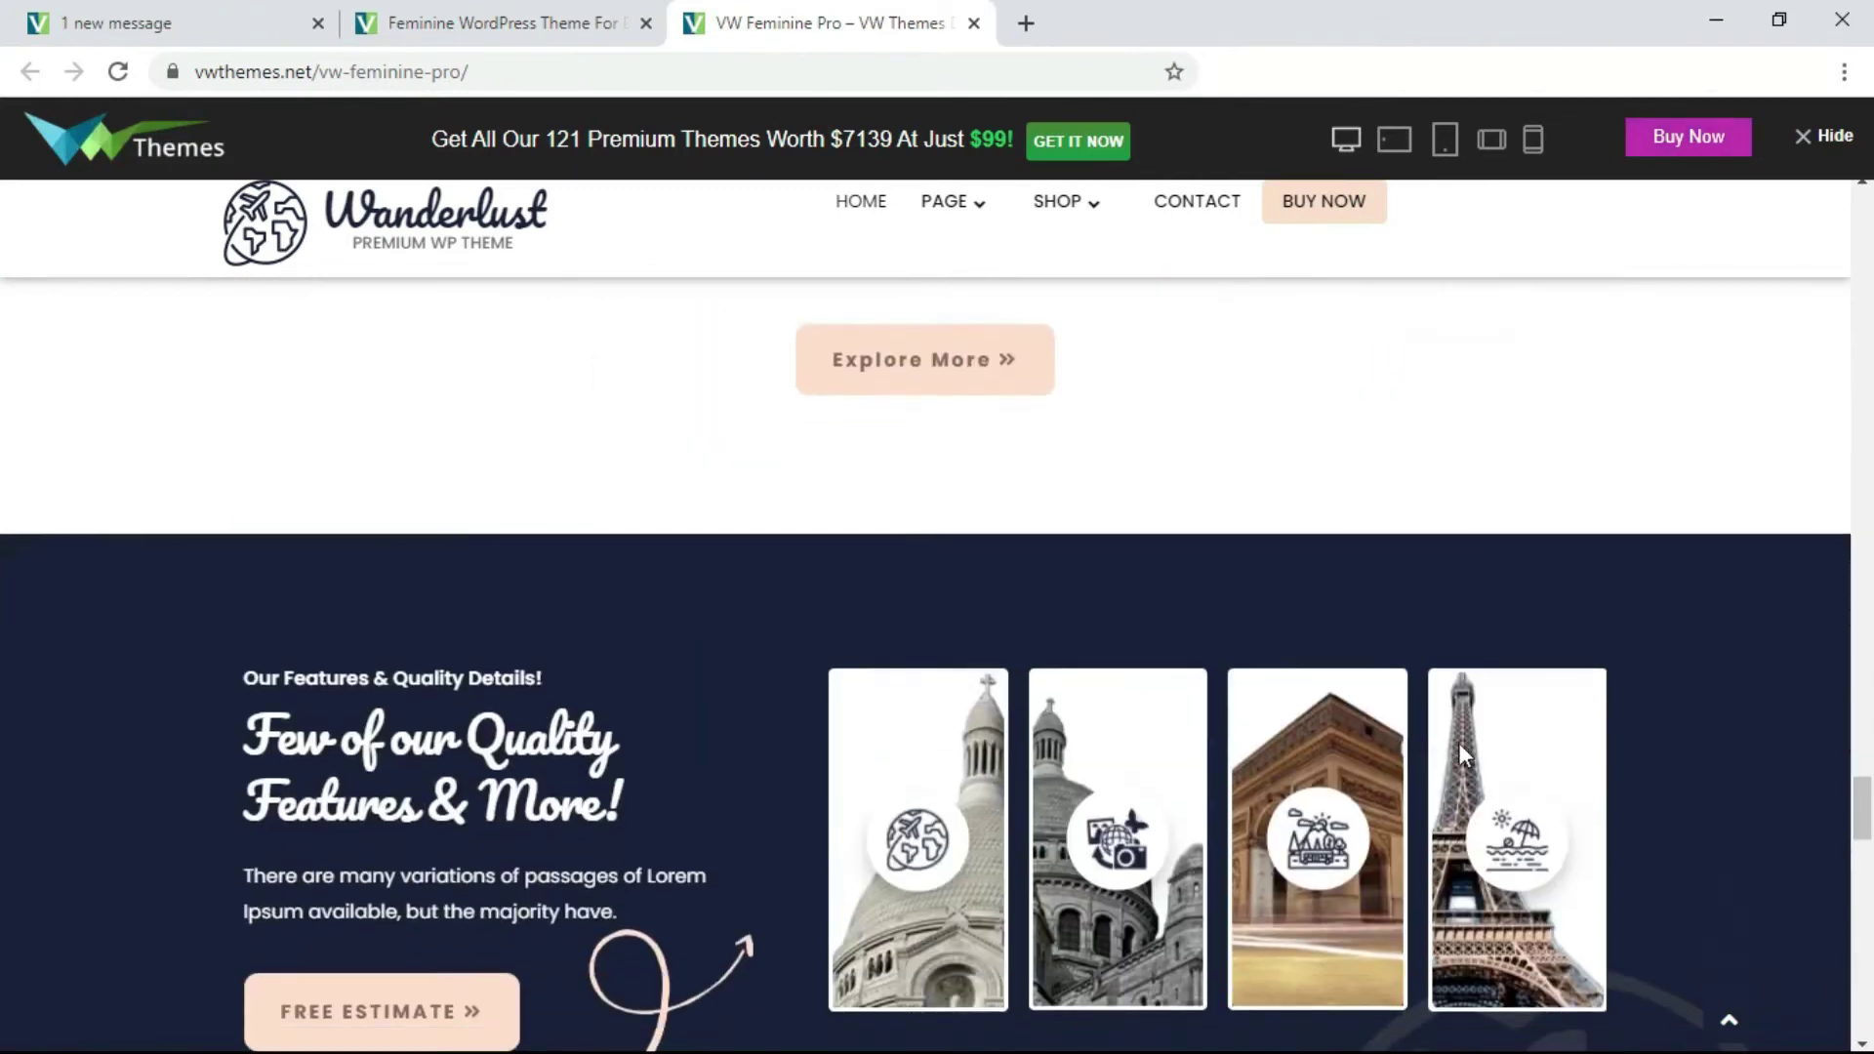
{"action": "scroll", "coordinate": [1459, 743], "scroll_direction": "down", "scroll_amount": 3}
{"action": "scroll", "coordinate": [1459, 743], "scroll_direction": "down", "scroll_amount": 4}
{"action": "scroll", "coordinate": [1461, 750], "scroll_direction": "down", "scroll_amount": 4}
{"action": "scroll", "coordinate": [1460, 750], "scroll_direction": "down", "scroll_amount": 3}
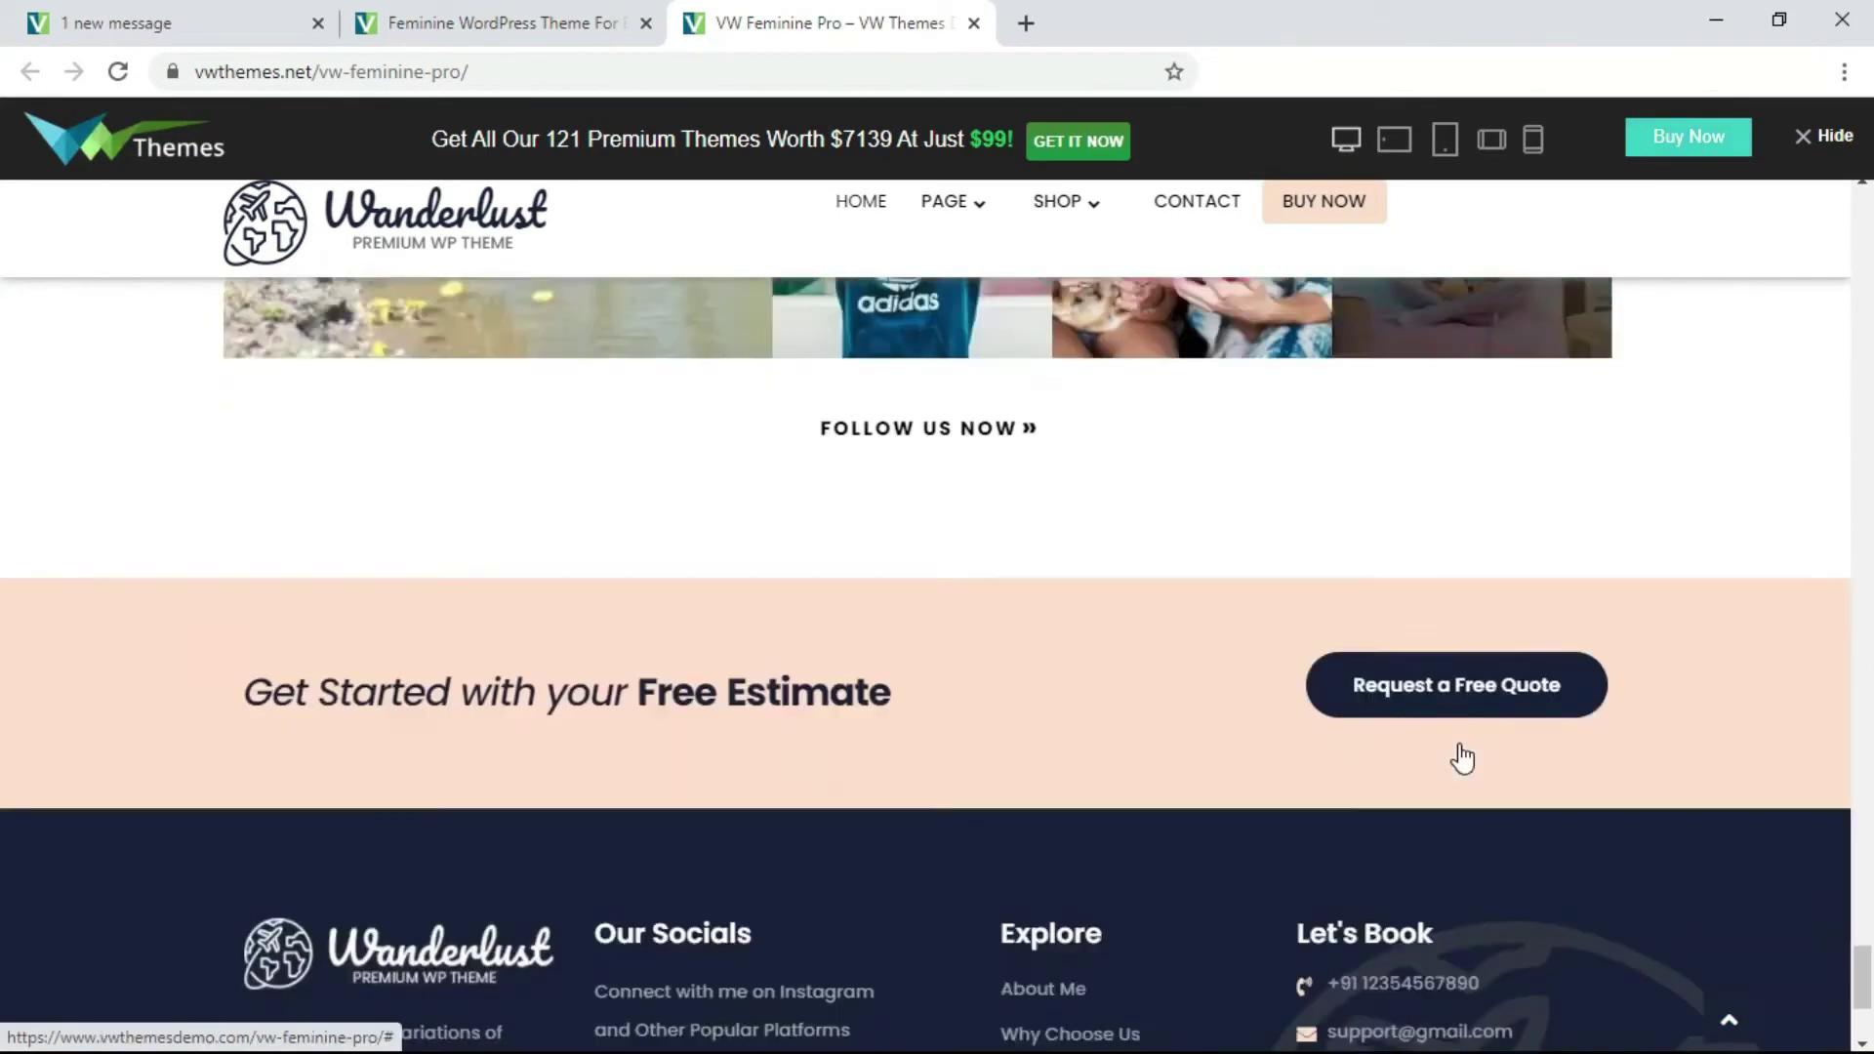
{"action": "scroll", "coordinate": [1460, 753], "scroll_direction": "down", "scroll_amount": 3}
{"action": "scroll", "coordinate": [1461, 754], "scroll_direction": "up", "scroll_amount": 5}
{"action": "scroll", "coordinate": [1461, 755], "scroll_direction": "up", "scroll_amount": 5}
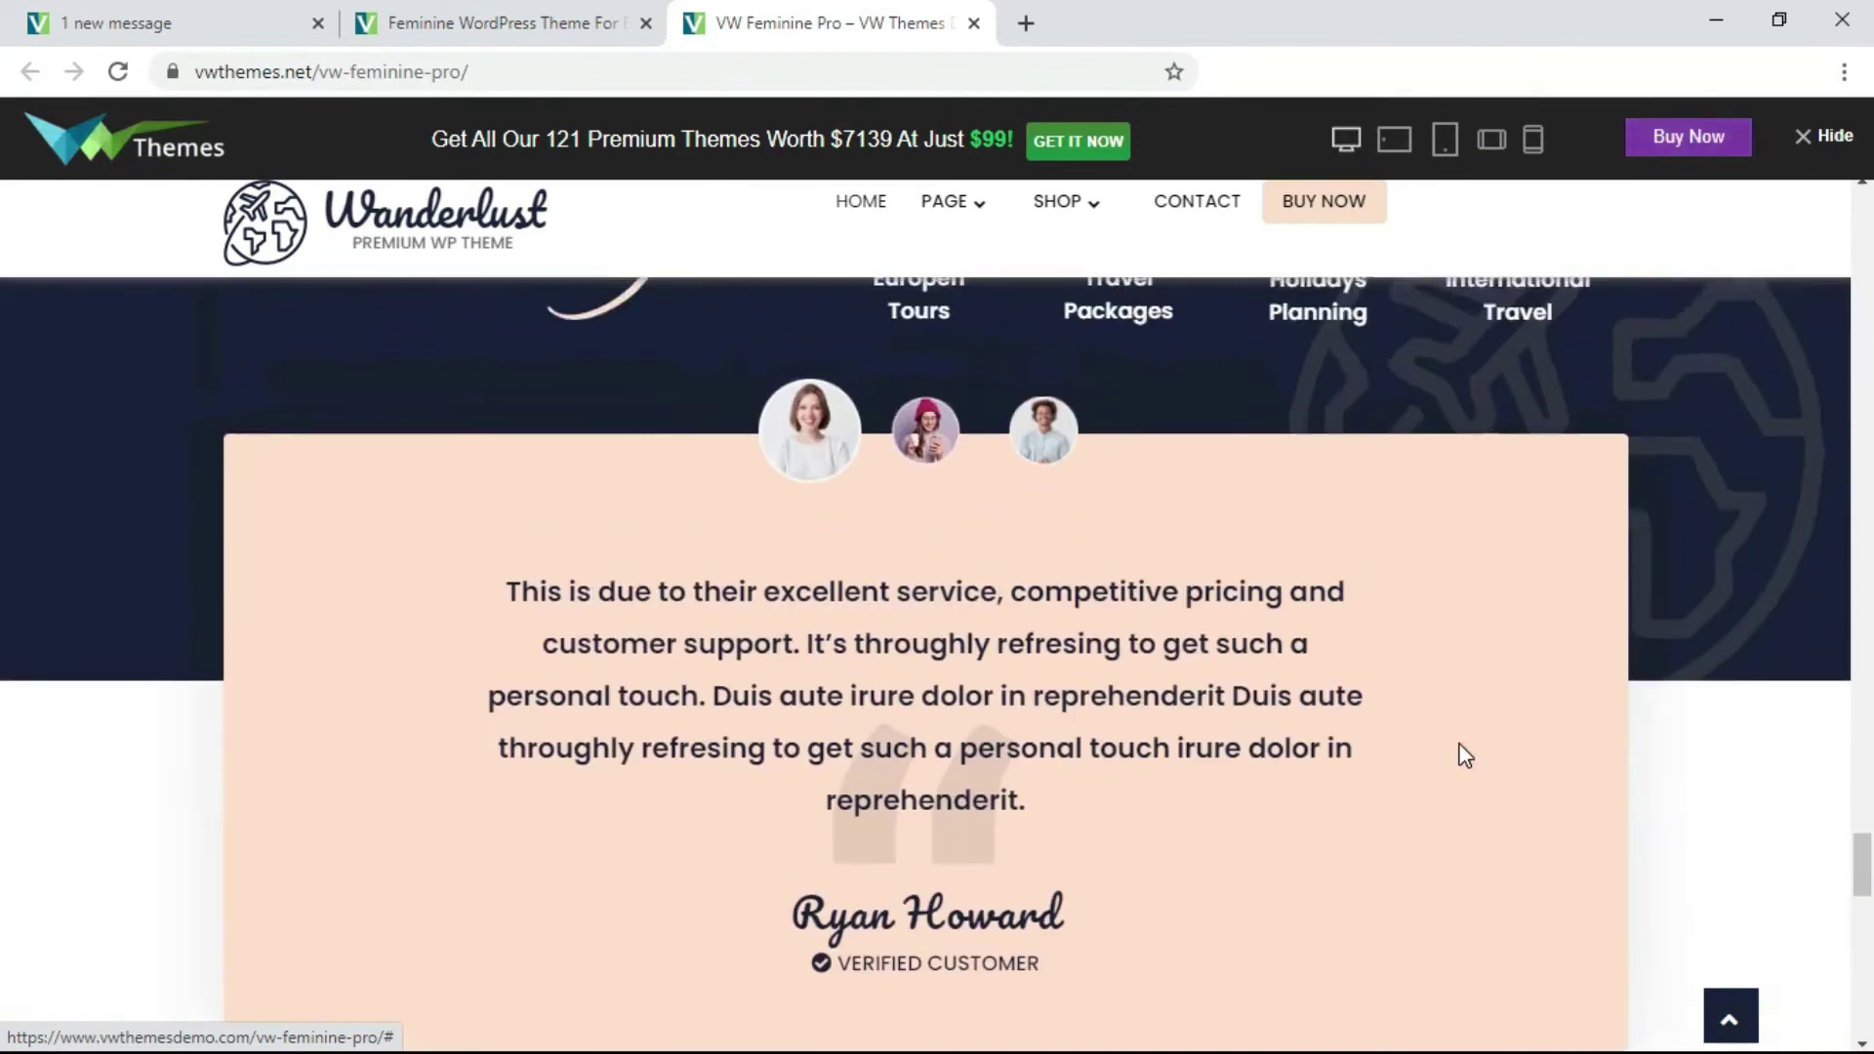
{"action": "scroll", "coordinate": [1465, 754], "scroll_direction": "up", "scroll_amount": 5}
{"action": "scroll", "coordinate": [1464, 753], "scroll_direction": "up", "scroll_amount": 5}
{"action": "scroll", "coordinate": [1464, 753], "scroll_direction": "up", "scroll_amount": 5}
{"action": "scroll", "coordinate": [1464, 754], "scroll_direction": "up", "scroll_amount": 4}
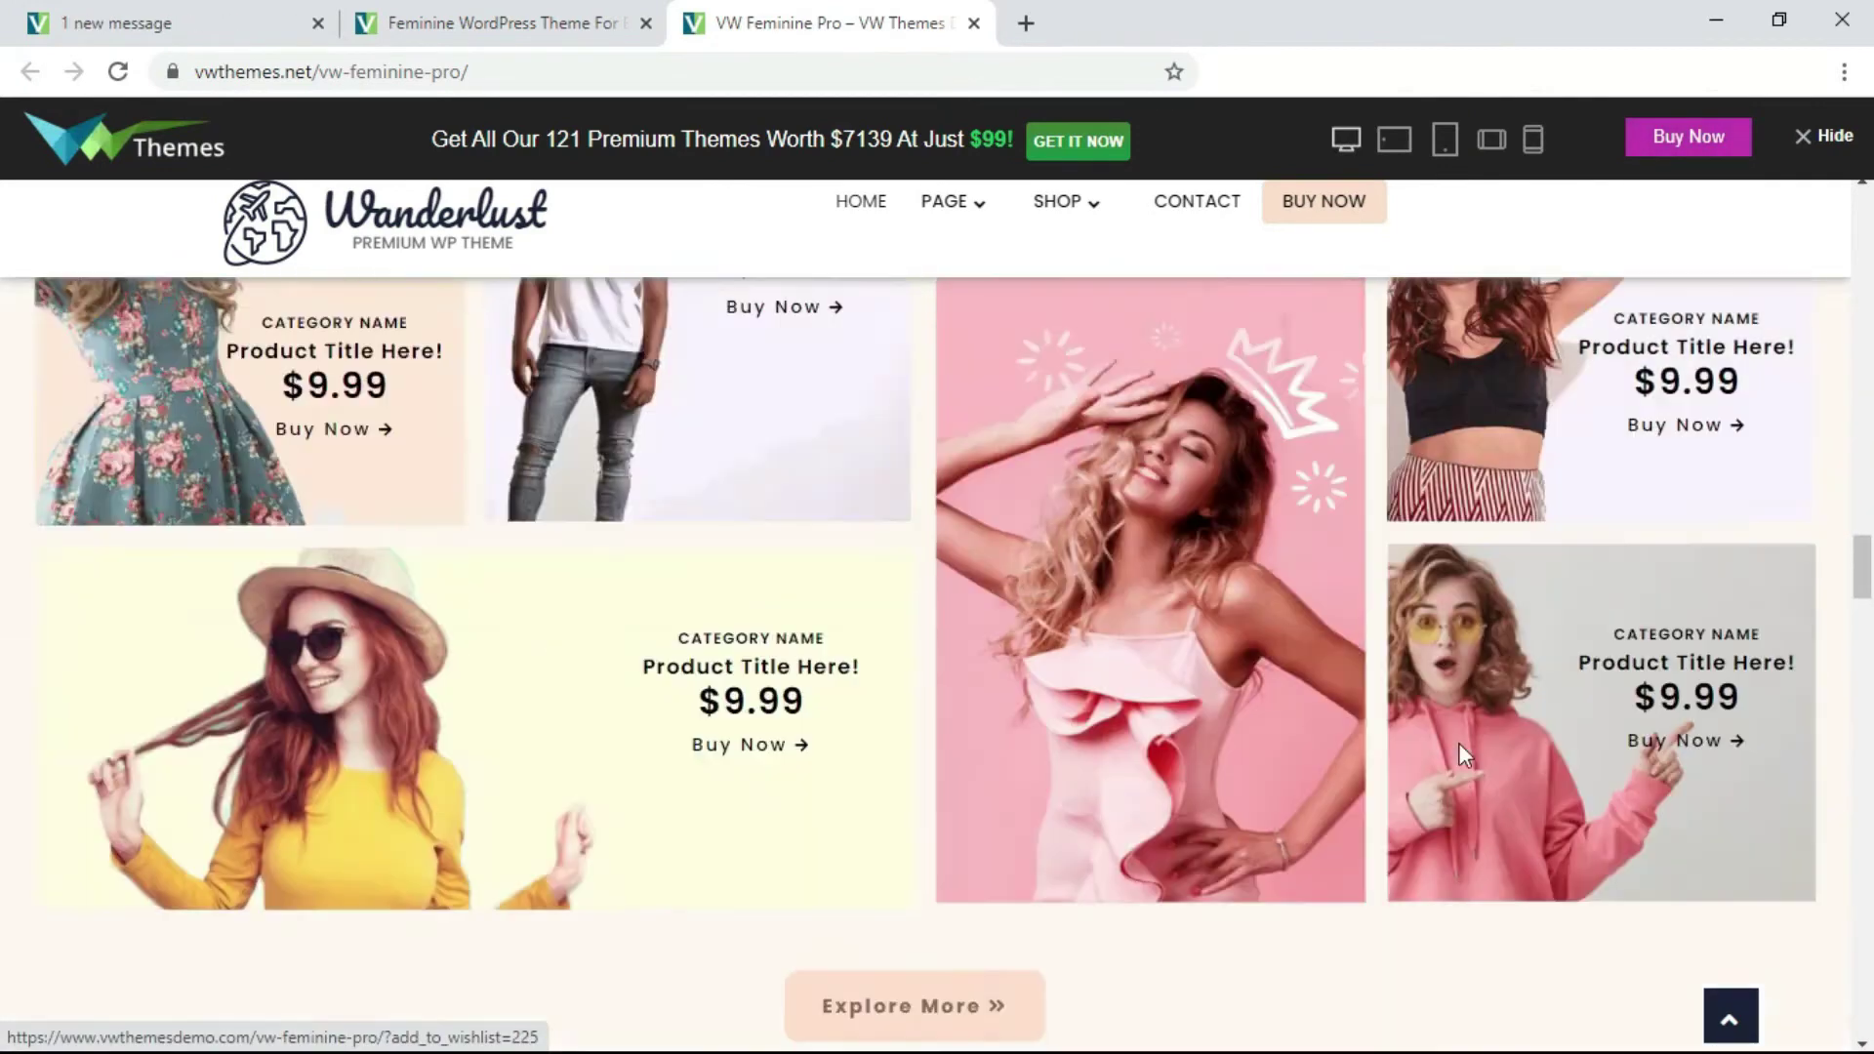
{"action": "scroll", "coordinate": [1464, 755], "scroll_direction": "up", "scroll_amount": 3}
{"action": "scroll", "coordinate": [1463, 753], "scroll_direction": "up", "scroll_amount": 5}
{"action": "scroll", "coordinate": [1465, 754], "scroll_direction": "up", "scroll_amount": 5}
{"action": "scroll", "coordinate": [1464, 753], "scroll_direction": "up", "scroll_amount": 5}
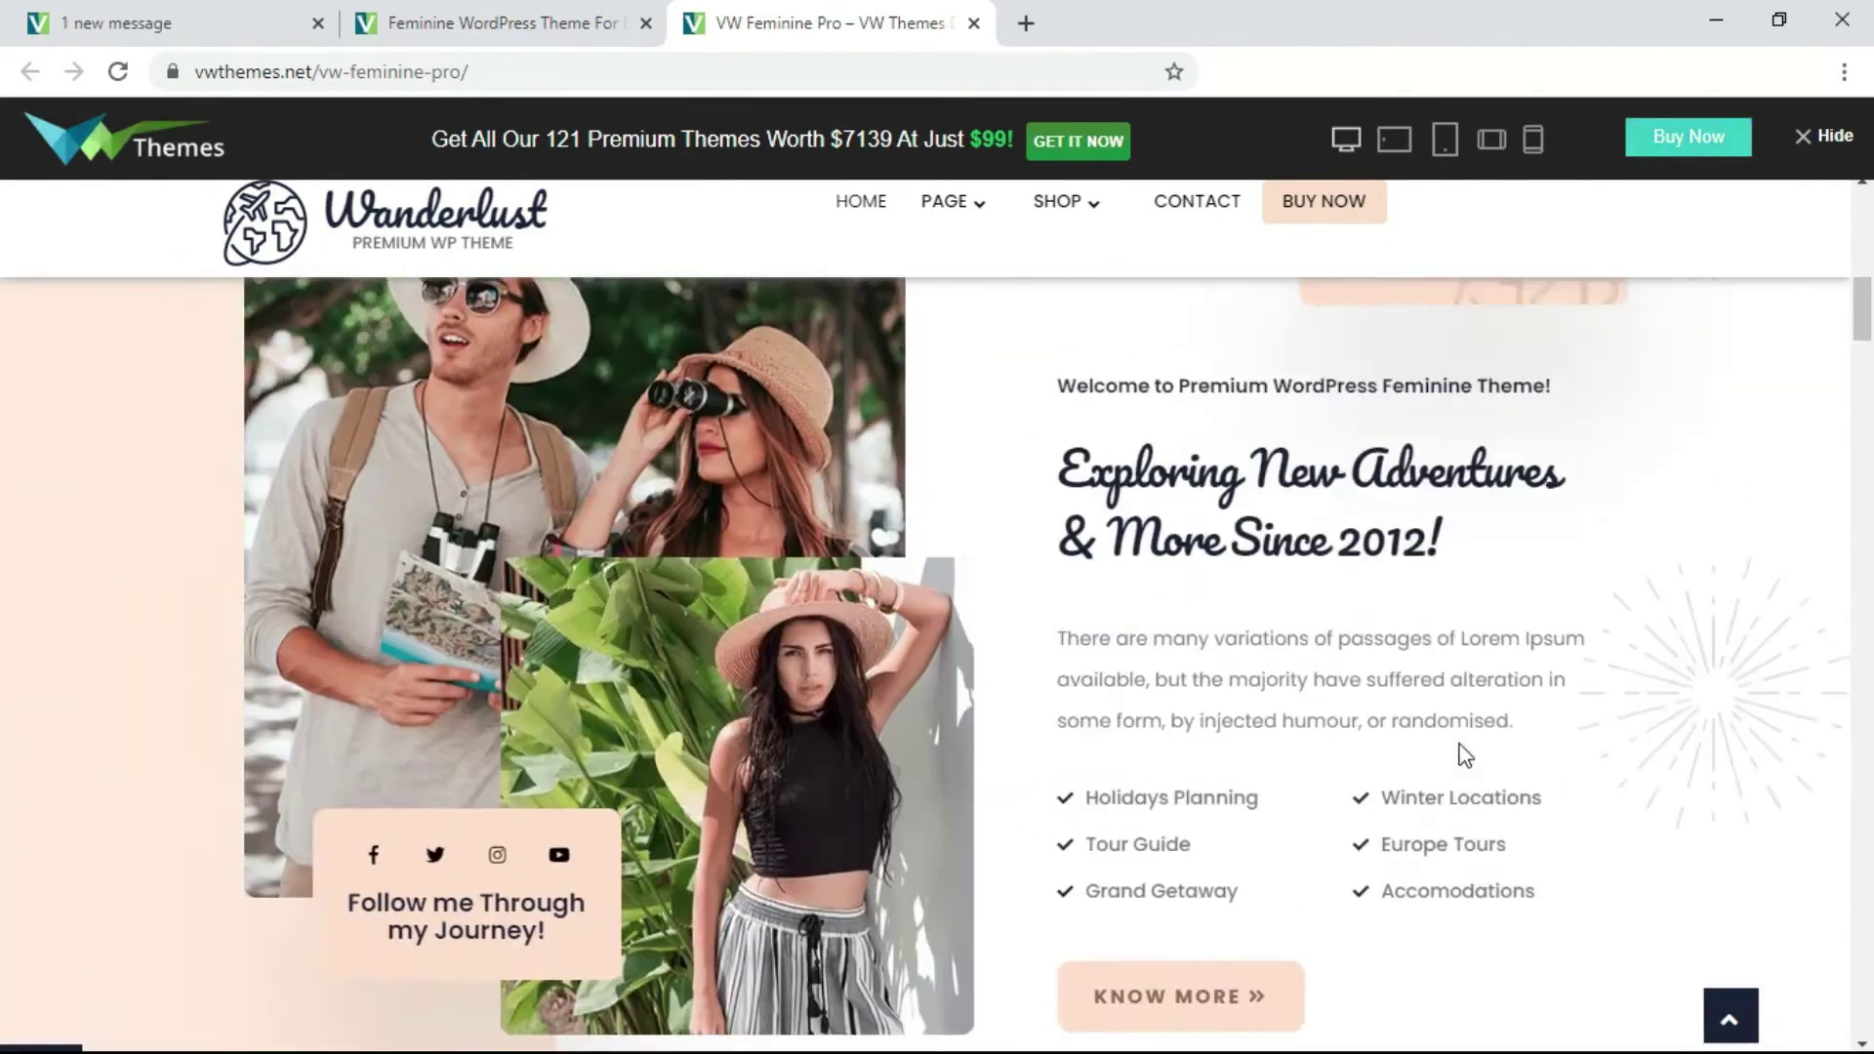
{"action": "scroll", "coordinate": [1464, 754], "scroll_direction": "up", "scroll_amount": 4}
{"action": "scroll", "coordinate": [1464, 754], "scroll_direction": "up", "scroll_amount": 5}
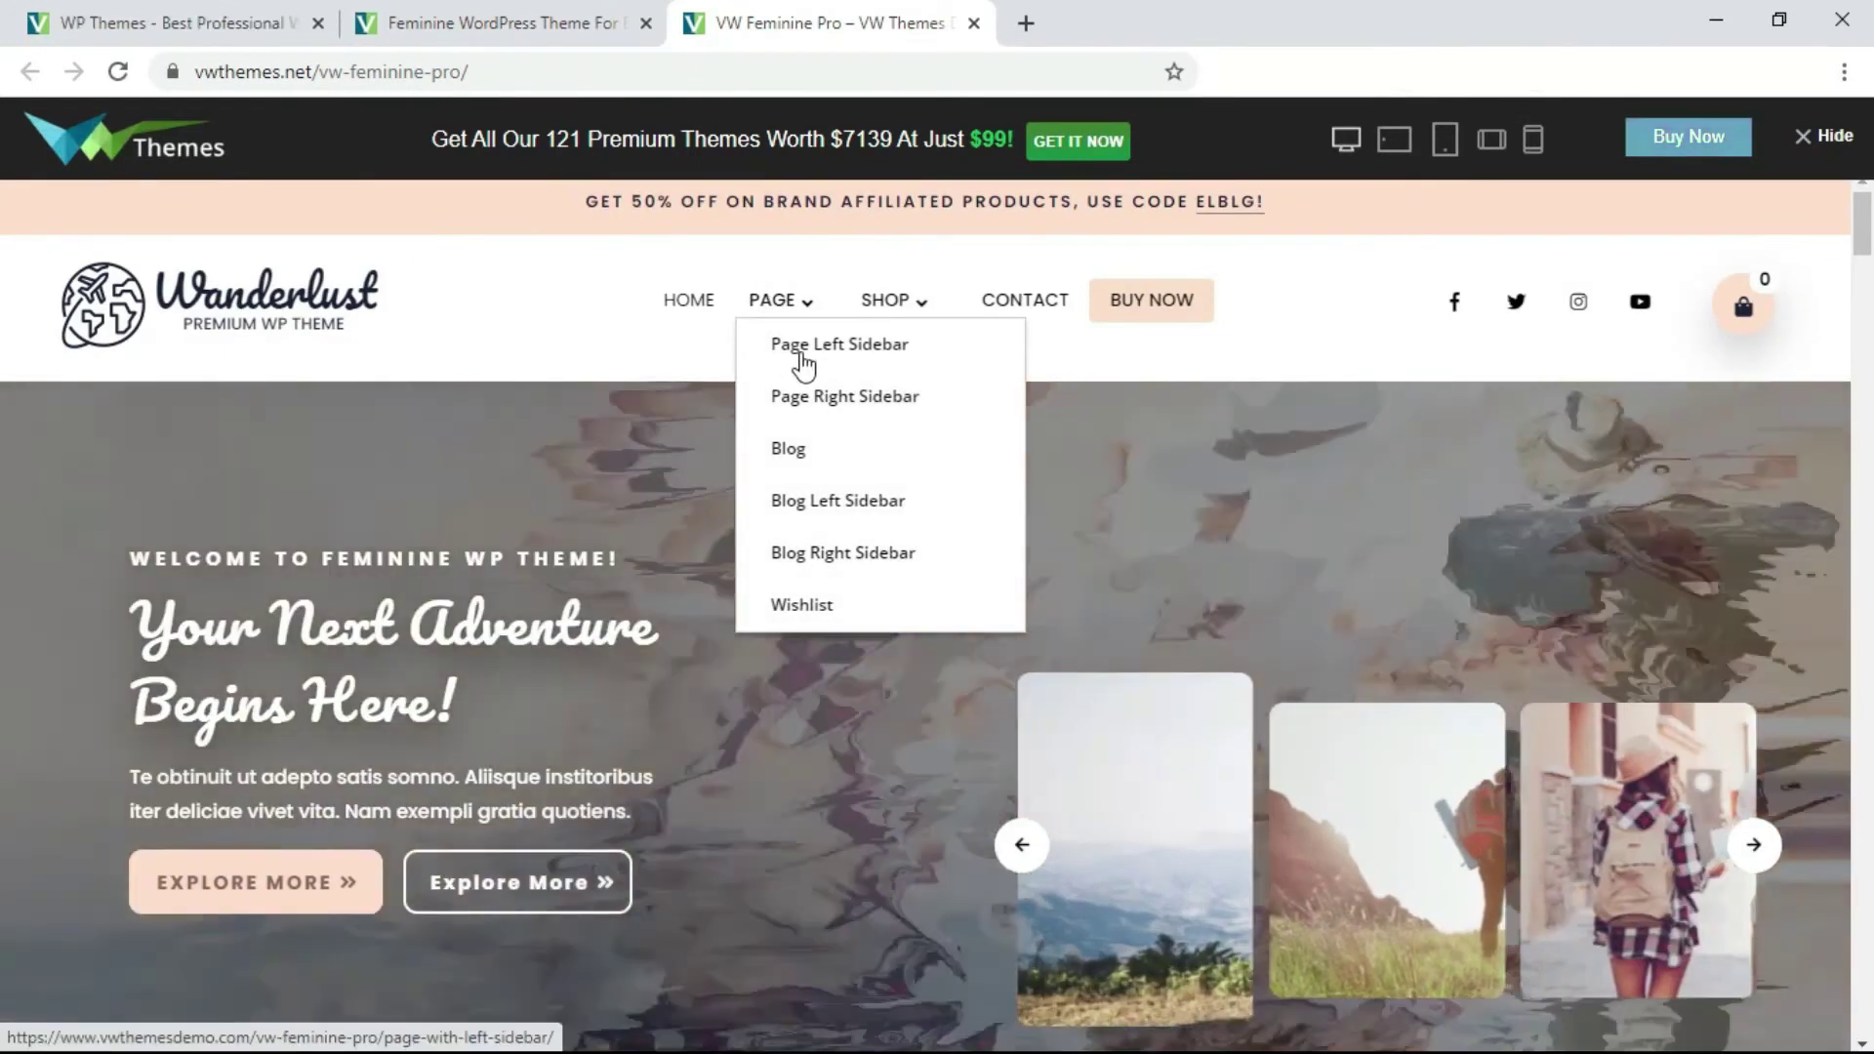
{"action": "left_click", "coordinate": [802, 351]}
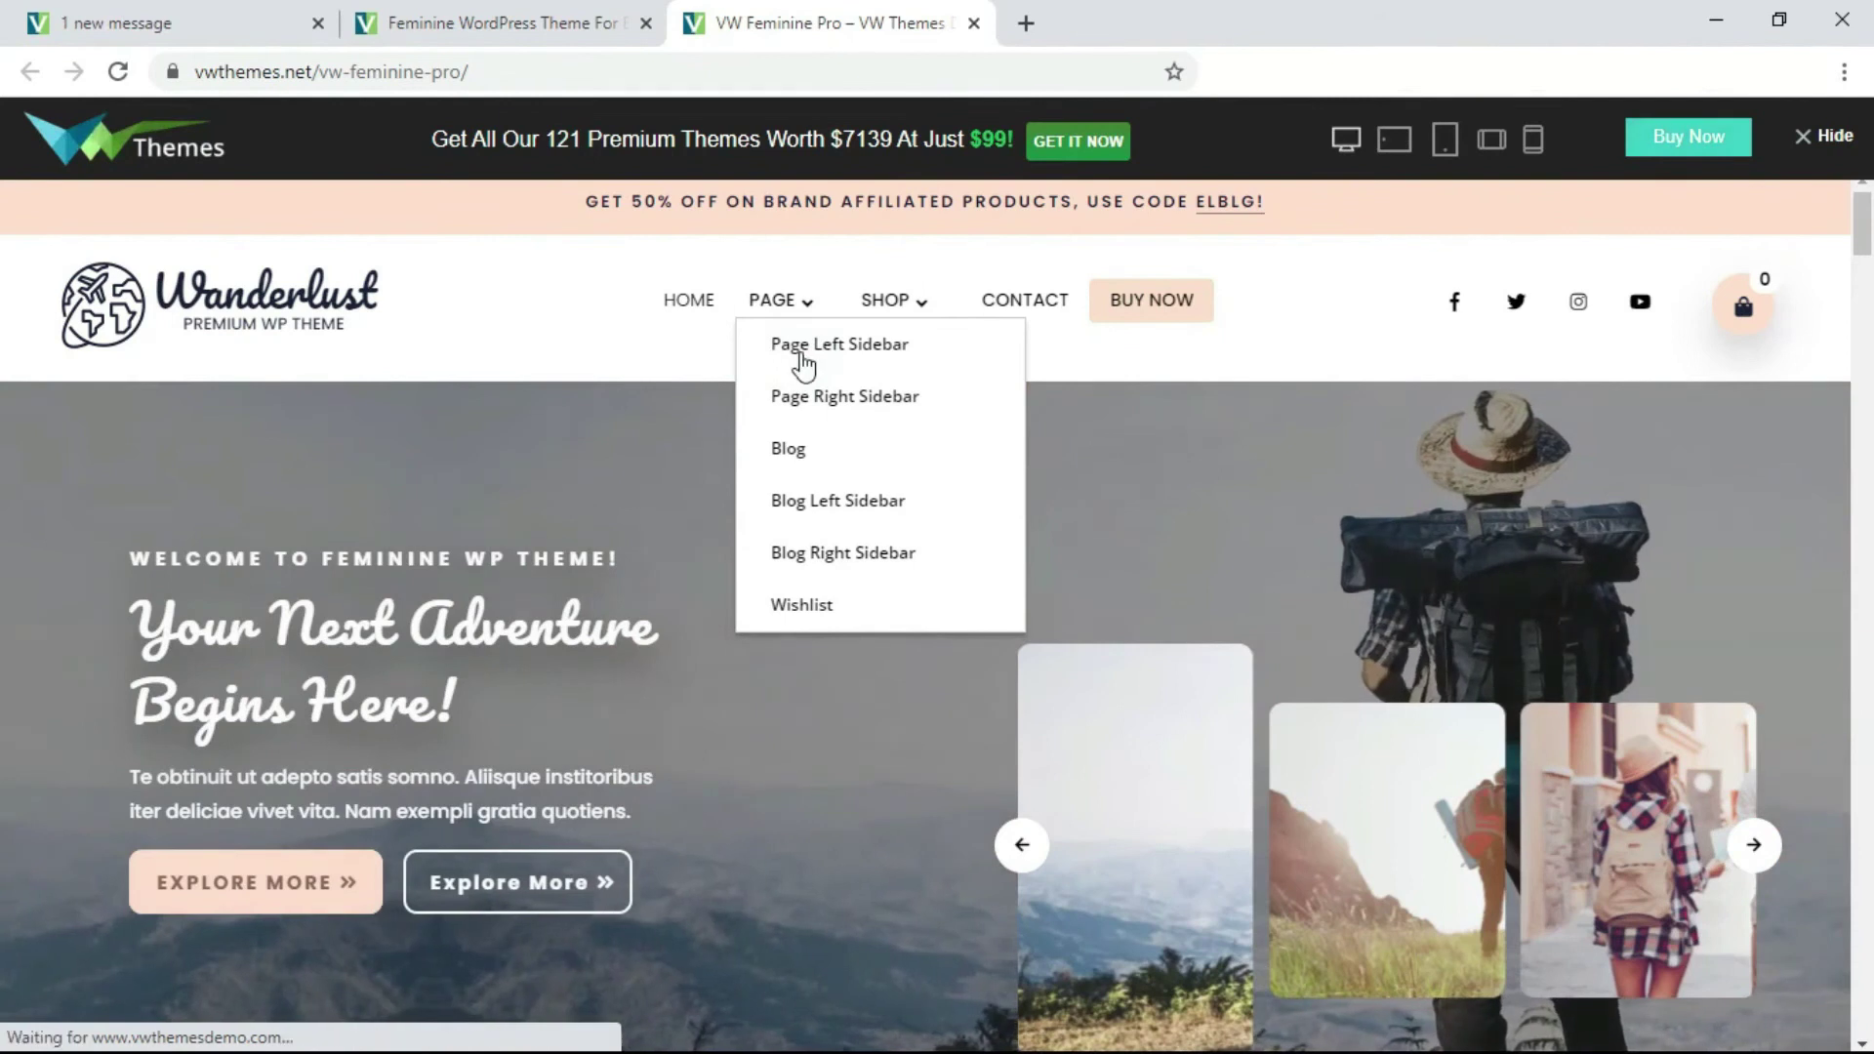
{"action": "scroll", "coordinate": [803, 363], "scroll_direction": "down", "scroll_amount": 3}
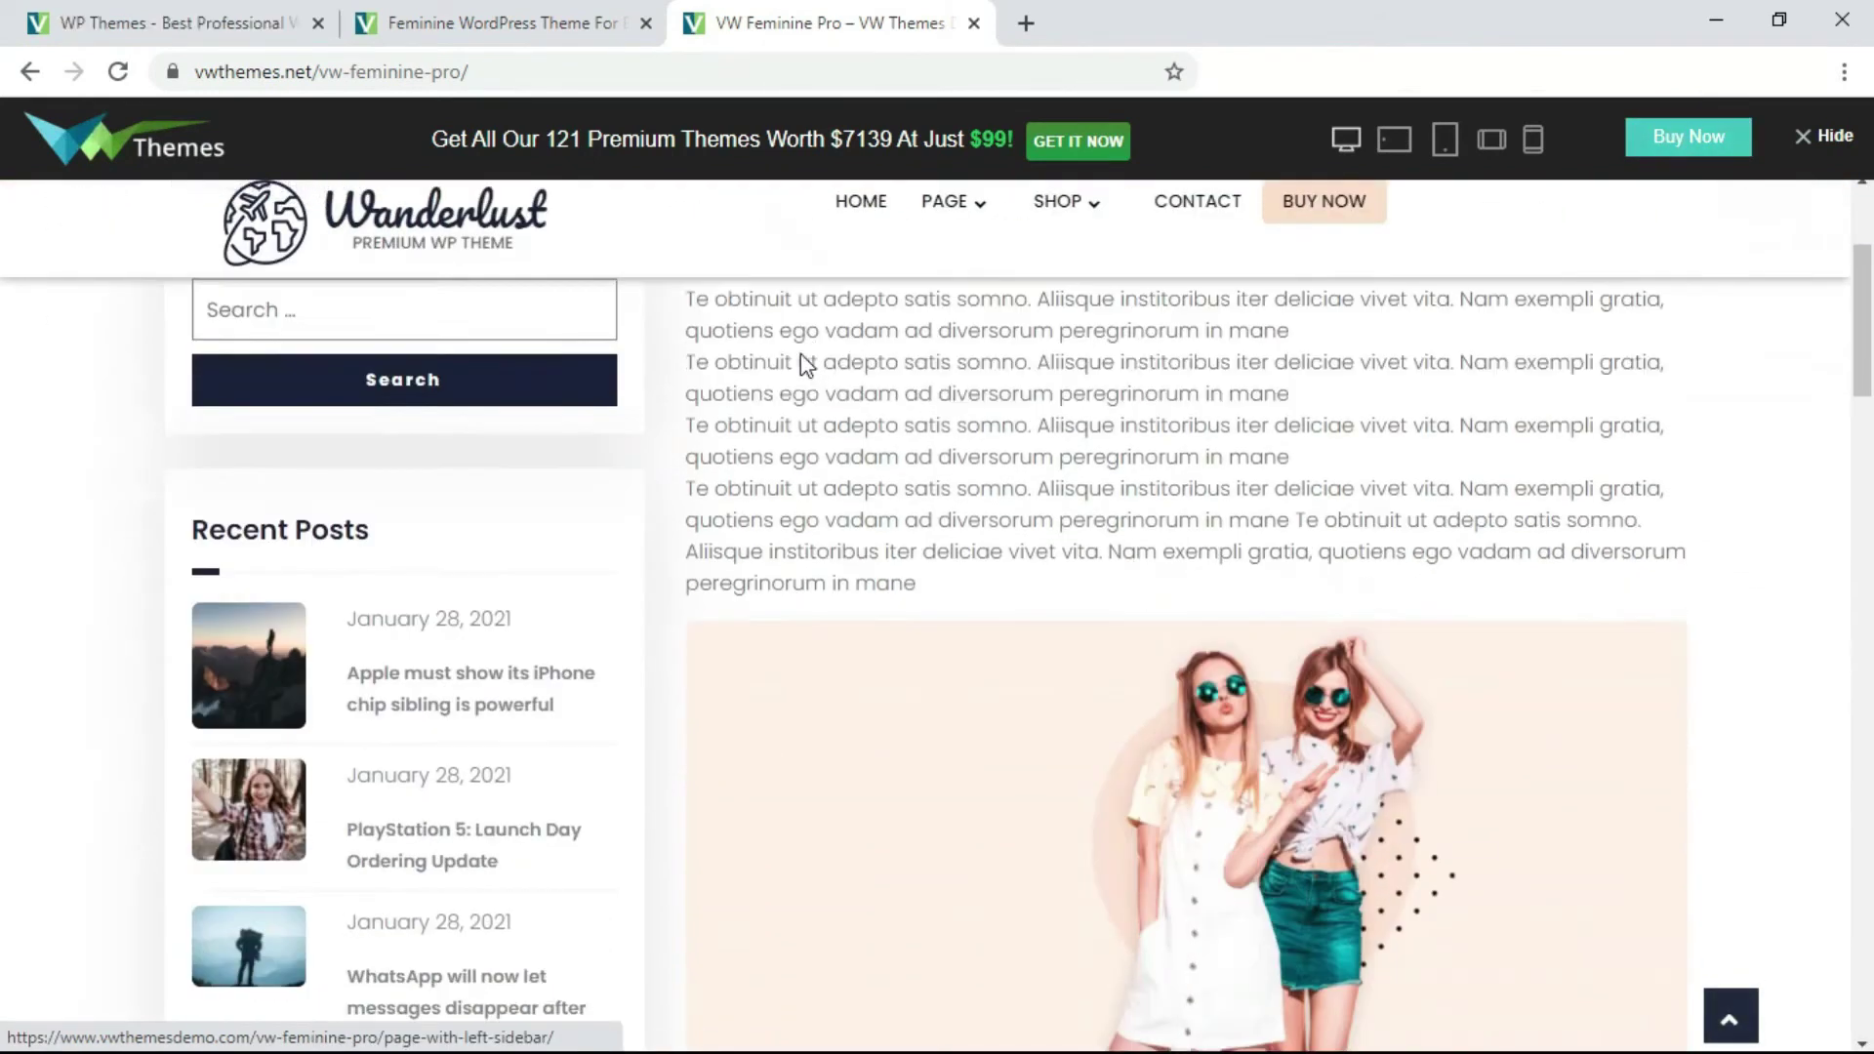
{"action": "scroll", "coordinate": [804, 364], "scroll_direction": "down", "scroll_amount": 3}
{"action": "scroll", "coordinate": [801, 380], "scroll_direction": "down", "scroll_amount": 3}
{"action": "scroll", "coordinate": [799, 385], "scroll_direction": "down", "scroll_amount": 4}
{"action": "scroll", "coordinate": [800, 384], "scroll_direction": "down", "scroll_amount": 4}
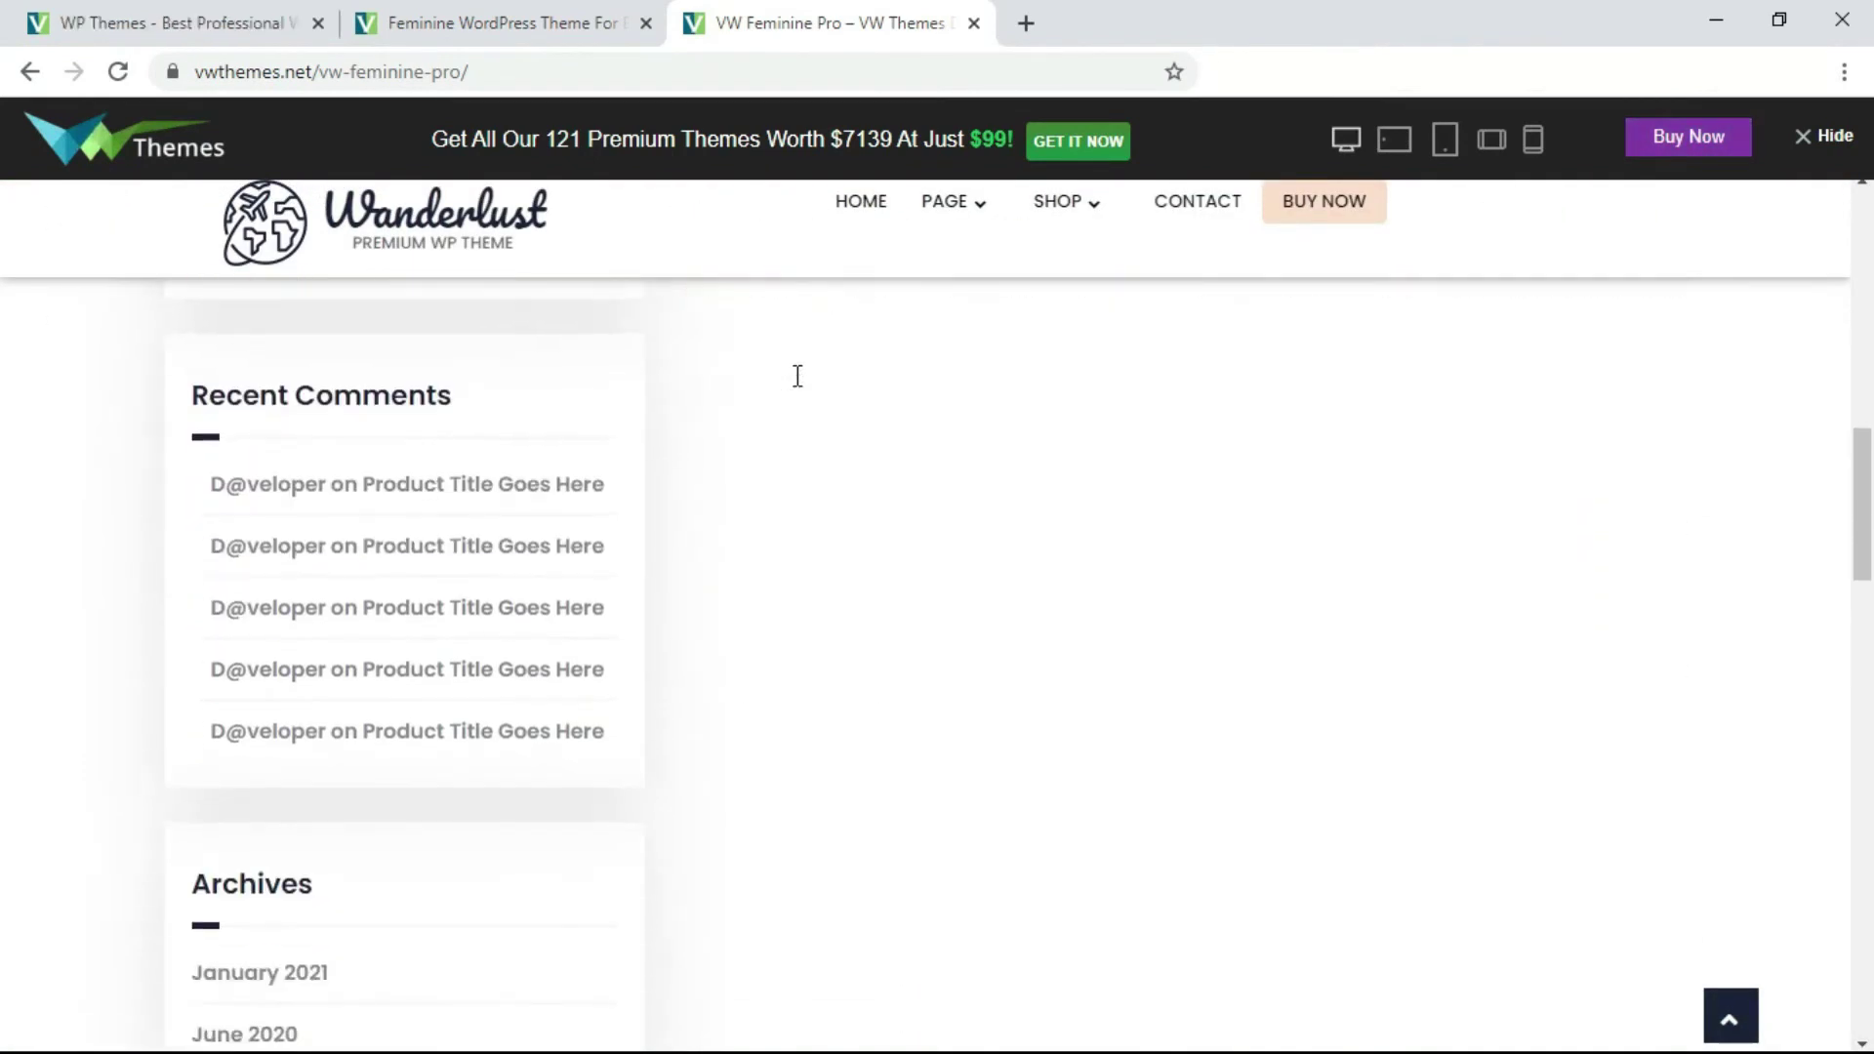
{"action": "scroll", "coordinate": [770, 553], "scroll_direction": "down", "scroll_amount": 4}
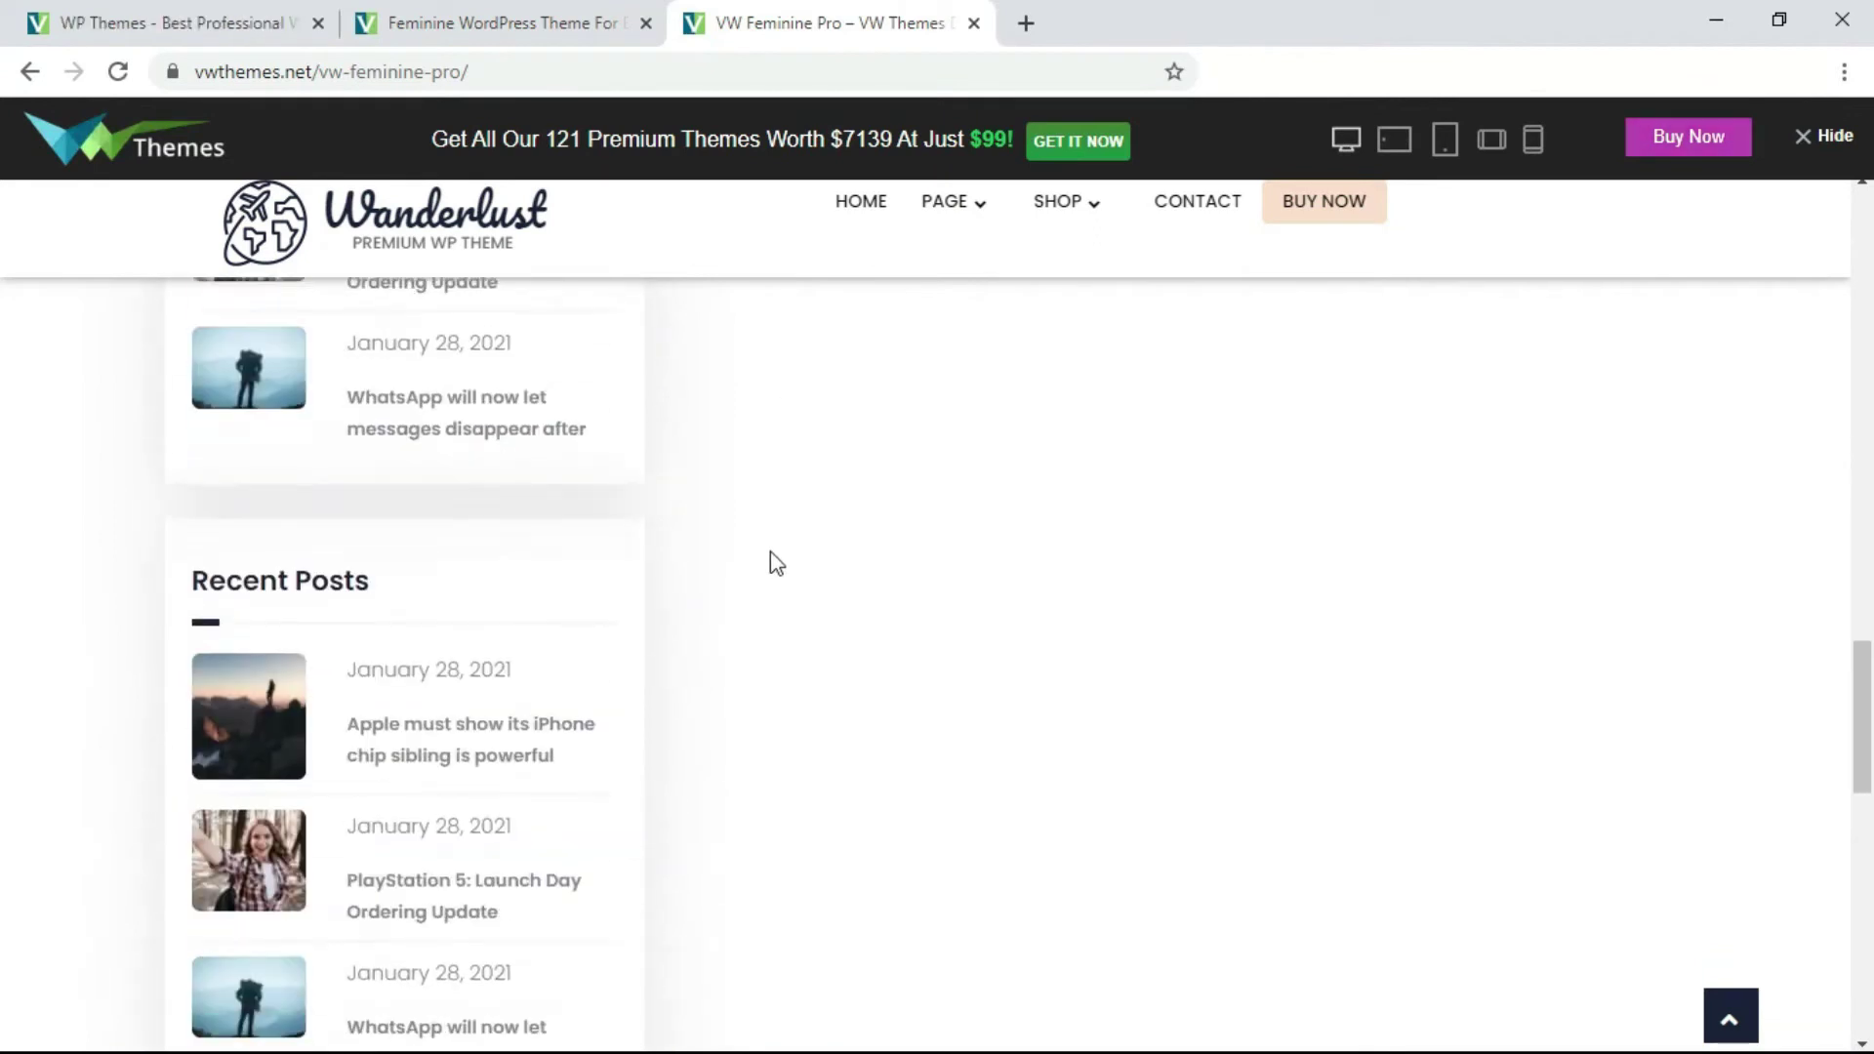
{"action": "scroll", "coordinate": [770, 552], "scroll_direction": "down", "scroll_amount": 3}
{"action": "scroll", "coordinate": [770, 552], "scroll_direction": "down", "scroll_amount": 4}
{"action": "scroll", "coordinate": [762, 570], "scroll_direction": "down", "scroll_amount": 4}
{"action": "scroll", "coordinate": [744, 803], "scroll_direction": "up", "scroll_amount": 5}
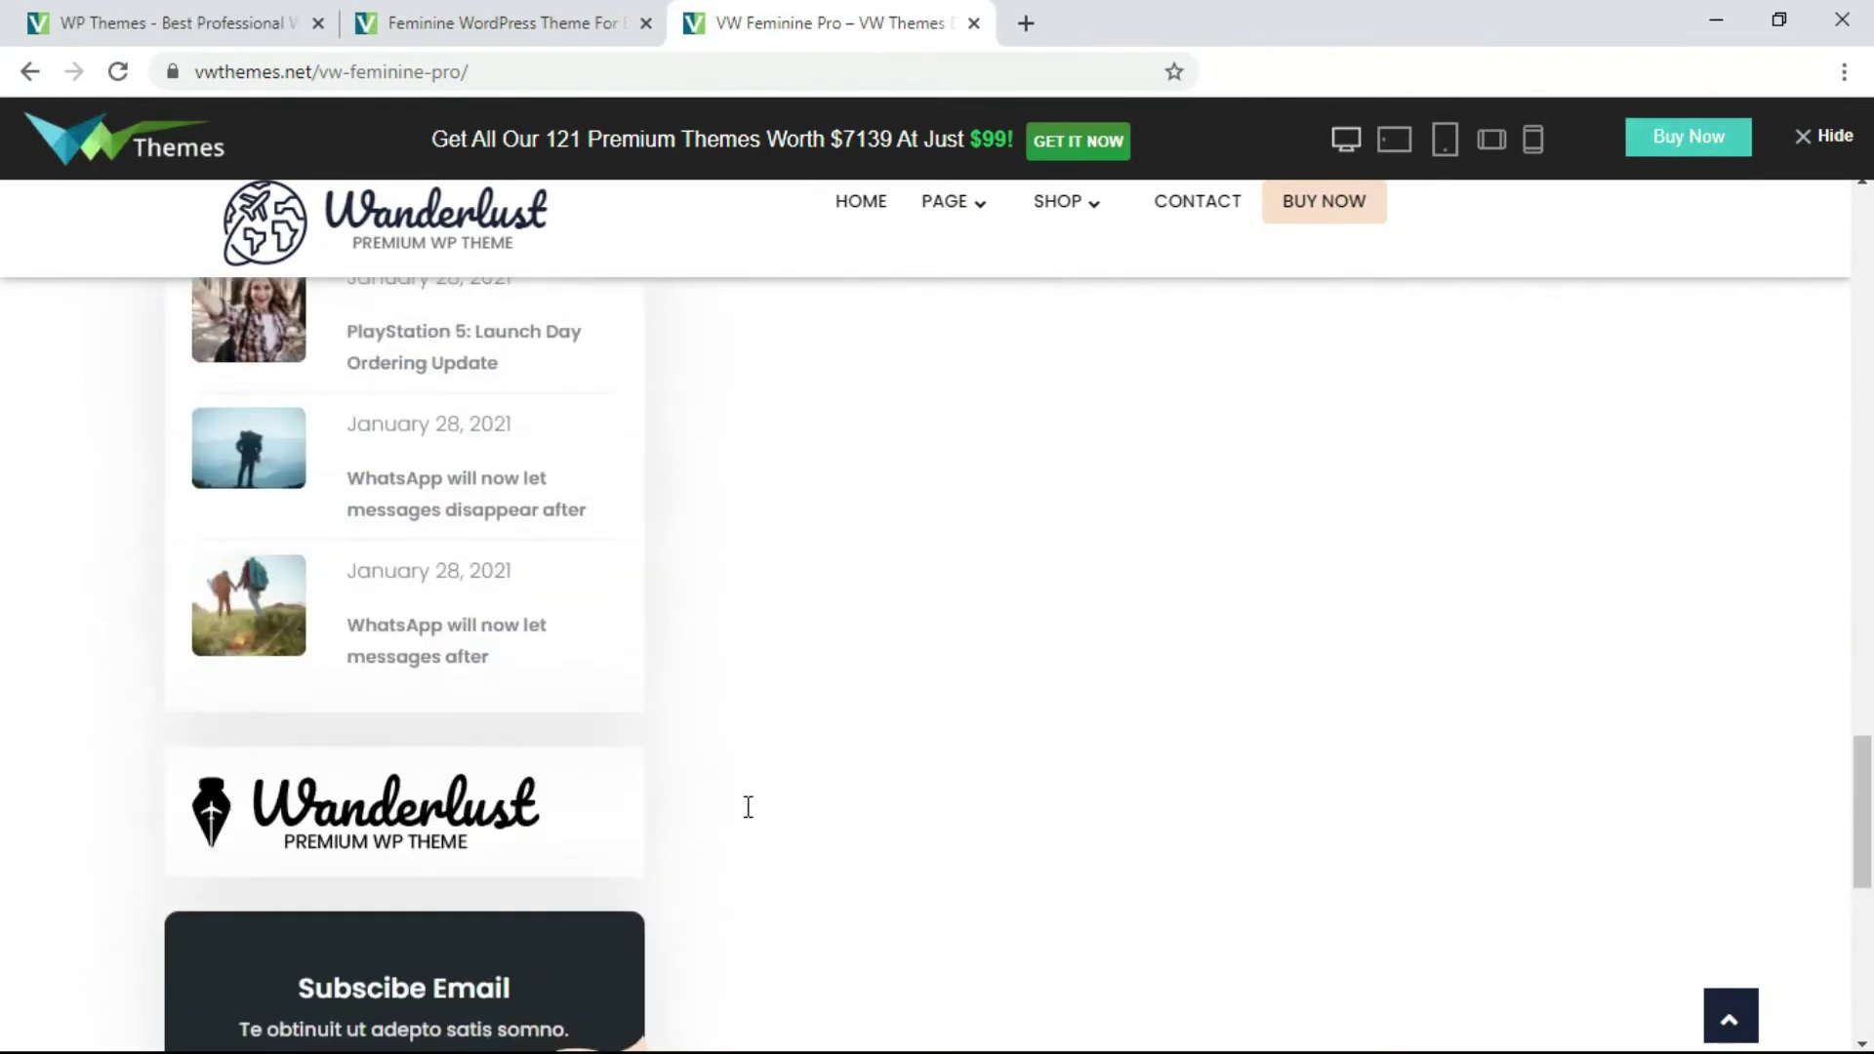
{"action": "scroll", "coordinate": [746, 807], "scroll_direction": "up", "scroll_amount": 5}
{"action": "scroll", "coordinate": [748, 806], "scroll_direction": "up", "scroll_amount": 5}
{"action": "scroll", "coordinate": [746, 798], "scroll_direction": "up", "scroll_amount": 4}
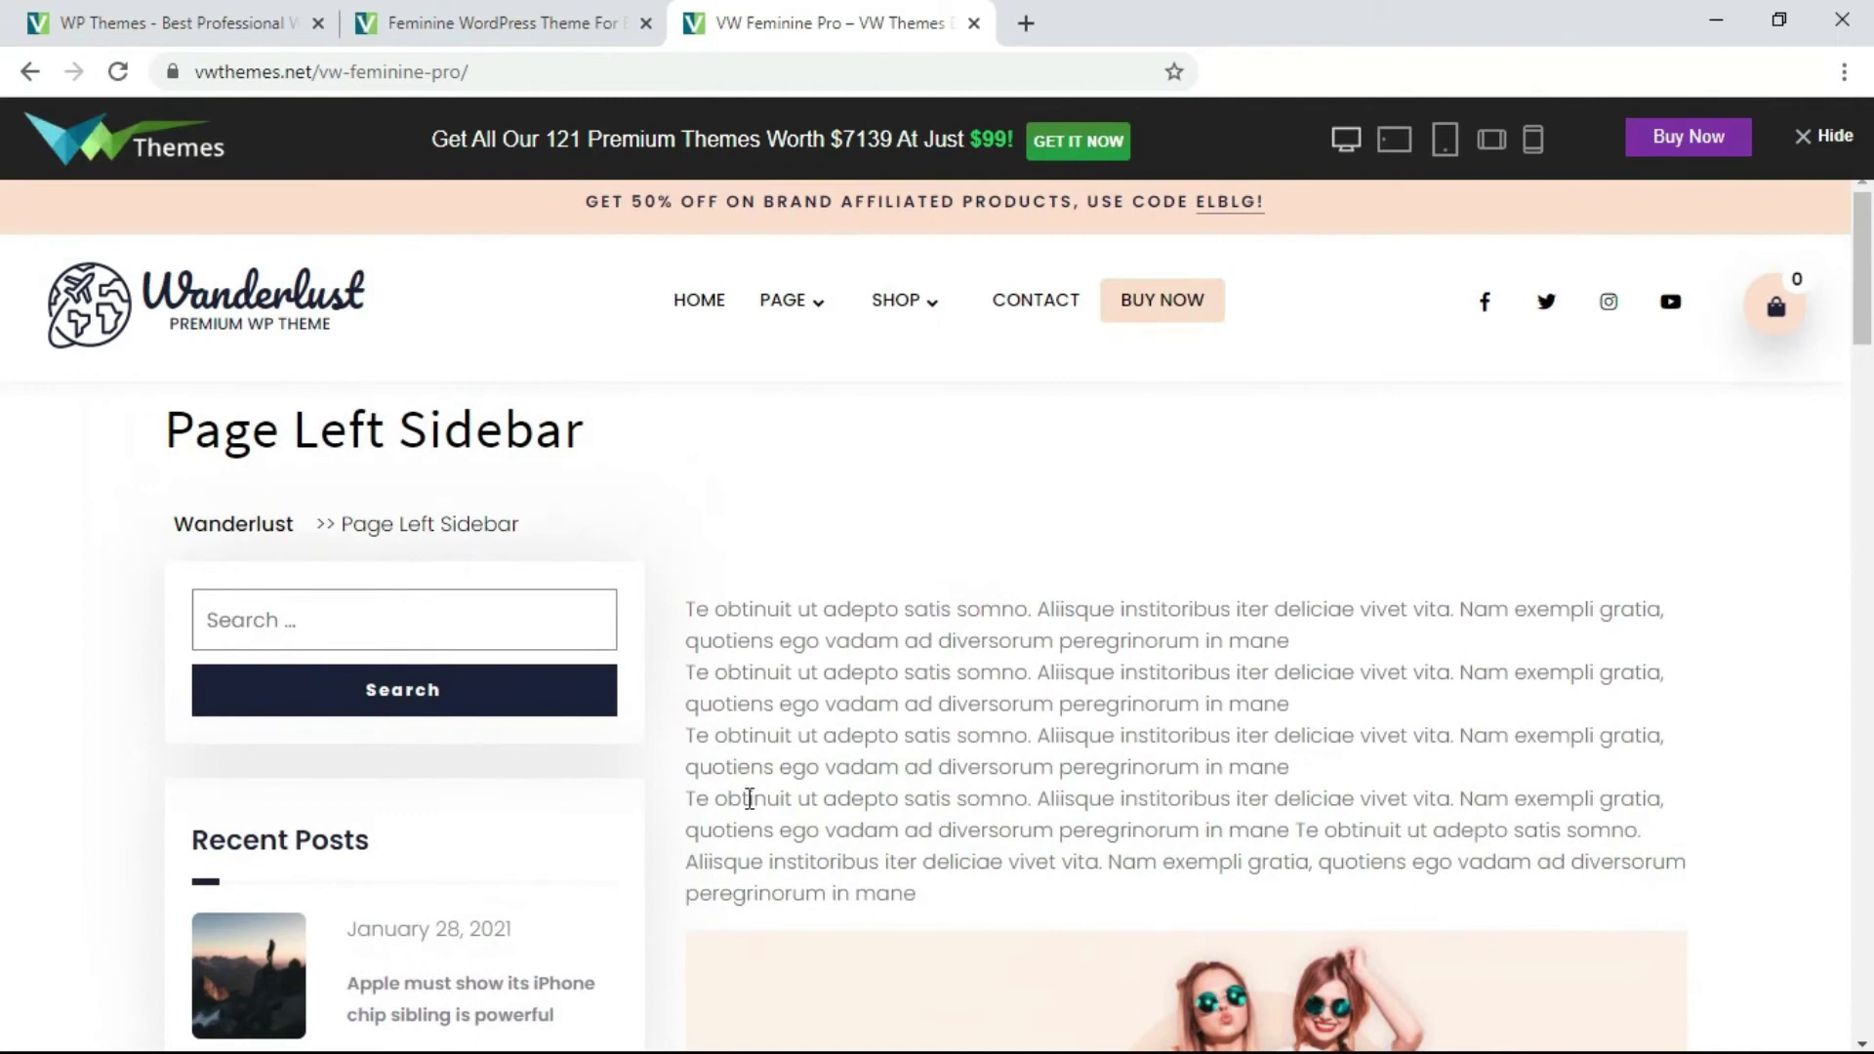
{"action": "left_click", "coordinate": [227, 525]}
{"action": "mouse_move", "coordinate": [780, 301]}
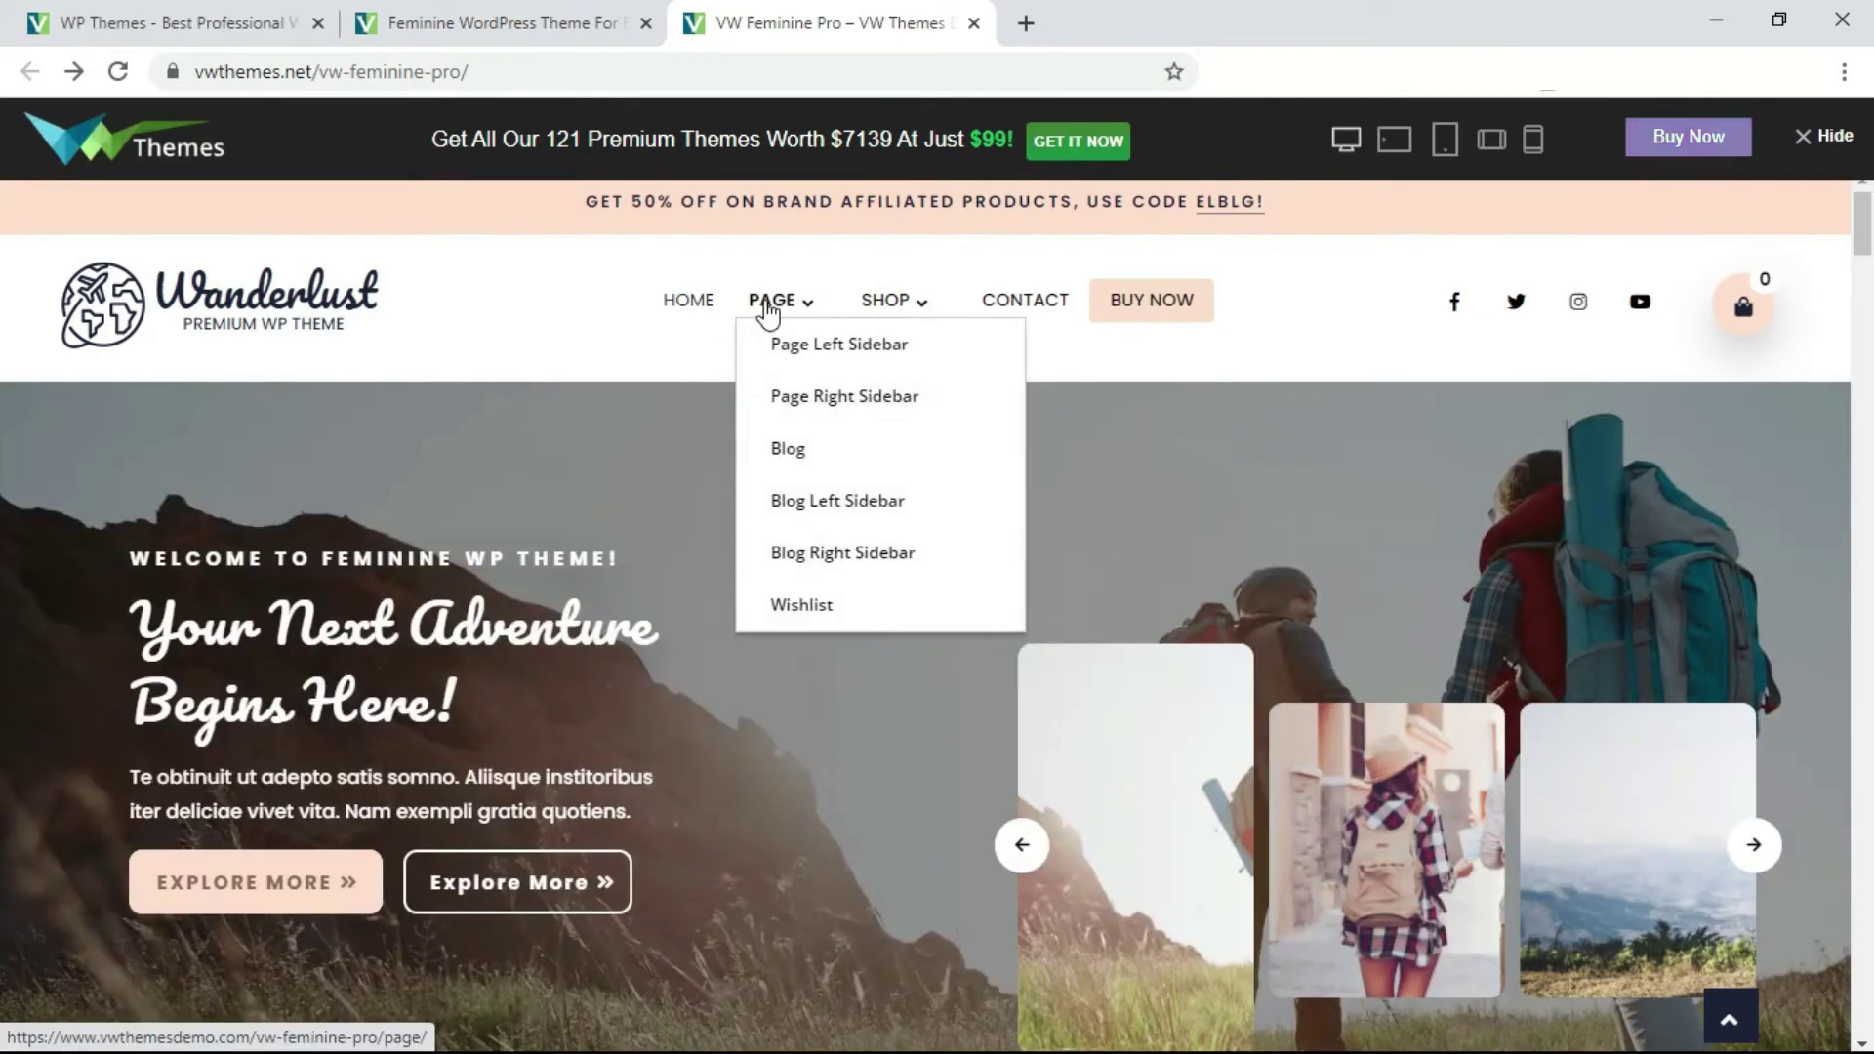
{"action": "left_click", "coordinate": [776, 447]}
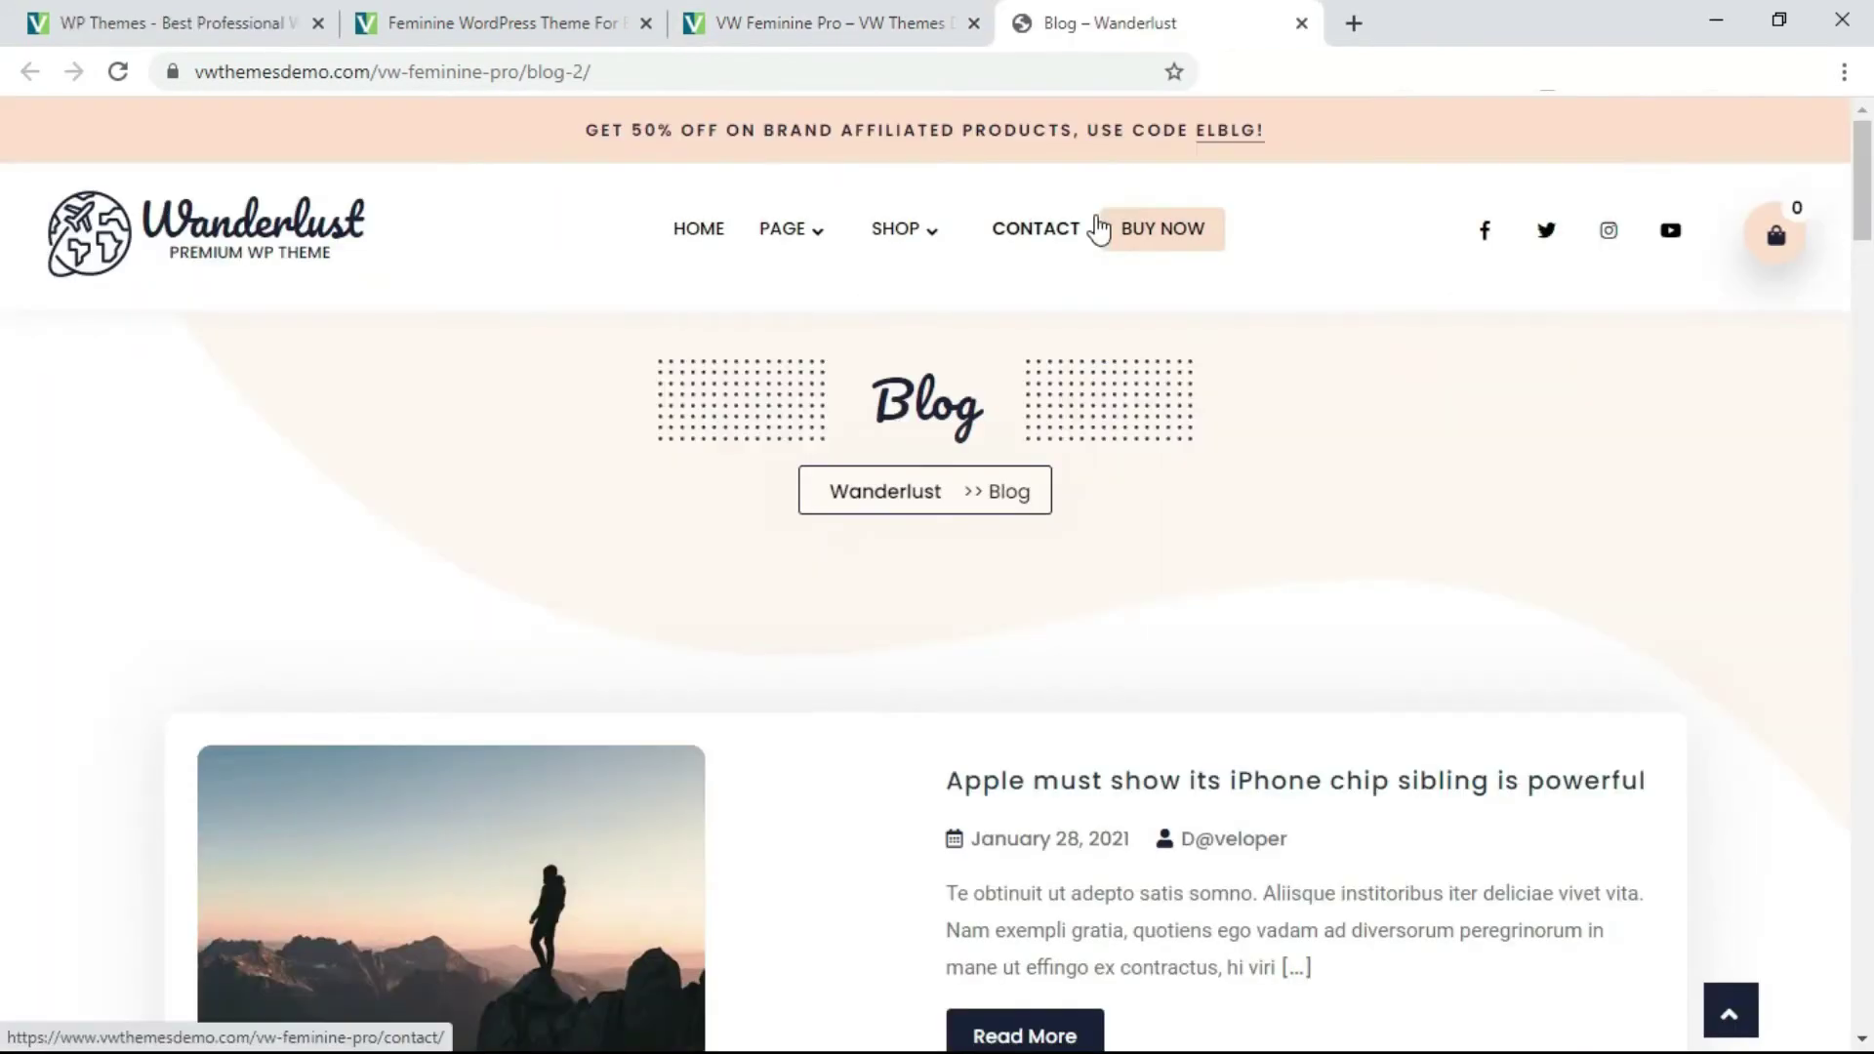
{"action": "scroll", "coordinate": [1091, 234], "scroll_direction": "down", "scroll_amount": 3}
{"action": "scroll", "coordinate": [1090, 286], "scroll_direction": "down", "scroll_amount": 3}
{"action": "scroll", "coordinate": [1091, 285], "scroll_direction": "down", "scroll_amount": 4}
{"action": "scroll", "coordinate": [1102, 335], "scroll_direction": "down", "scroll_amount": 5}
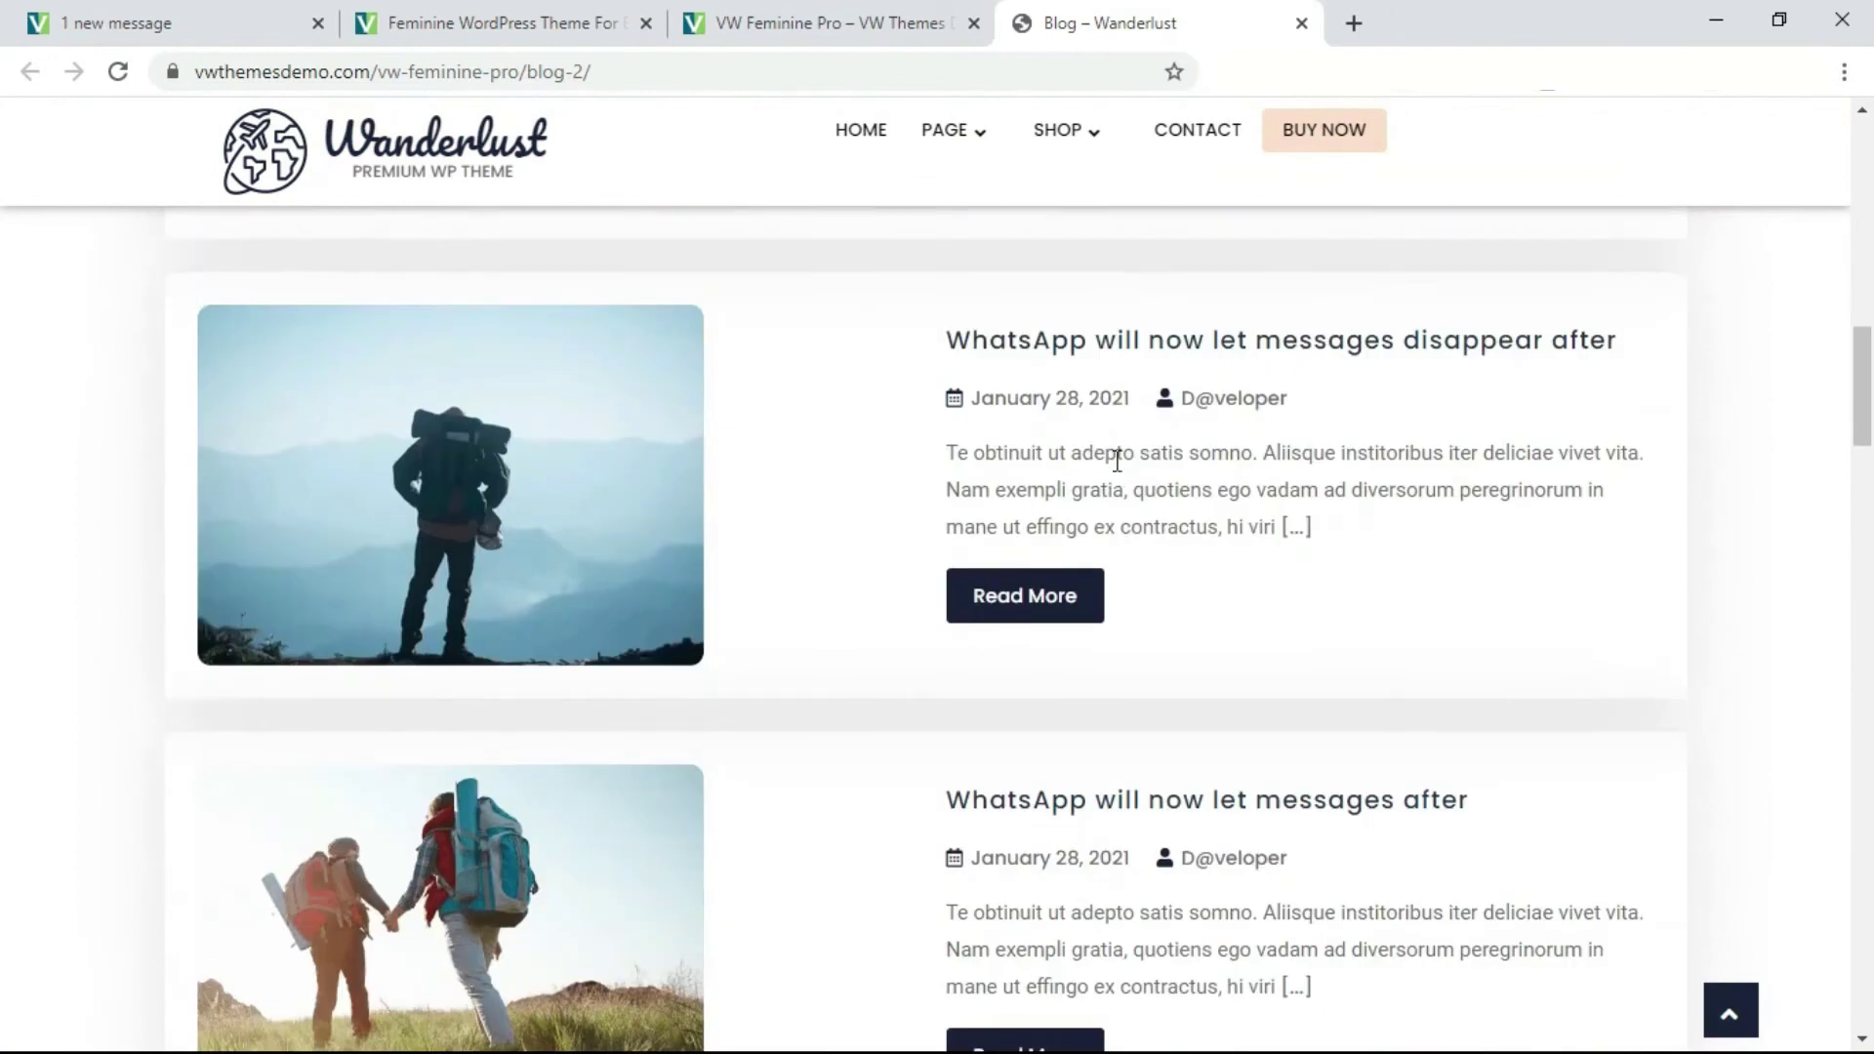
{"action": "scroll", "coordinate": [1108, 481], "scroll_direction": "down", "scroll_amount": 5}
{"action": "scroll", "coordinate": [1107, 480], "scroll_direction": "down", "scroll_amount": 5}
{"action": "scroll", "coordinate": [1107, 480], "scroll_direction": "down", "scroll_amount": 8}
{"action": "scroll", "coordinate": [1108, 480], "scroll_direction": "down", "scroll_amount": 4}
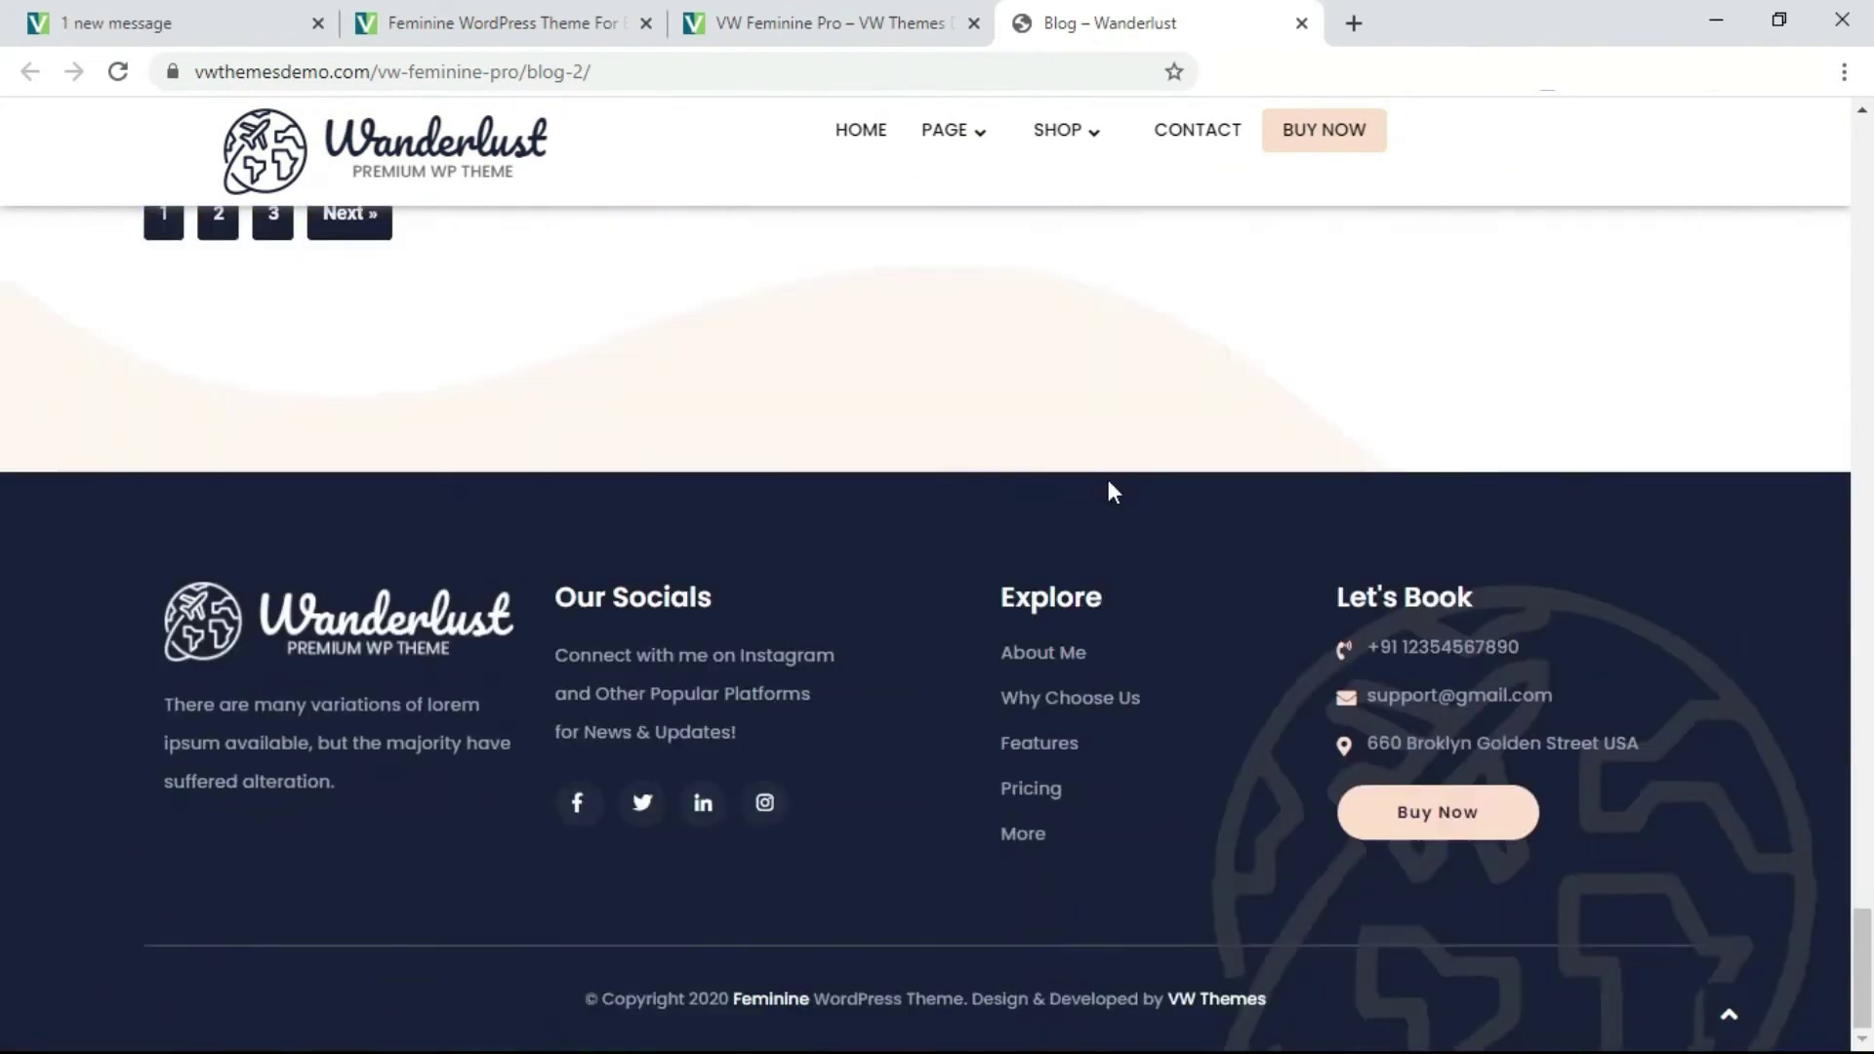
{"action": "scroll", "coordinate": [1108, 480], "scroll_direction": "up", "scroll_amount": 6}
{"action": "scroll", "coordinate": [1108, 480], "scroll_direction": "up", "scroll_amount": 4}
{"action": "scroll", "coordinate": [1109, 481], "scroll_direction": "up", "scroll_amount": 5}
{"action": "scroll", "coordinate": [1109, 480], "scroll_direction": "up", "scroll_amount": 5}
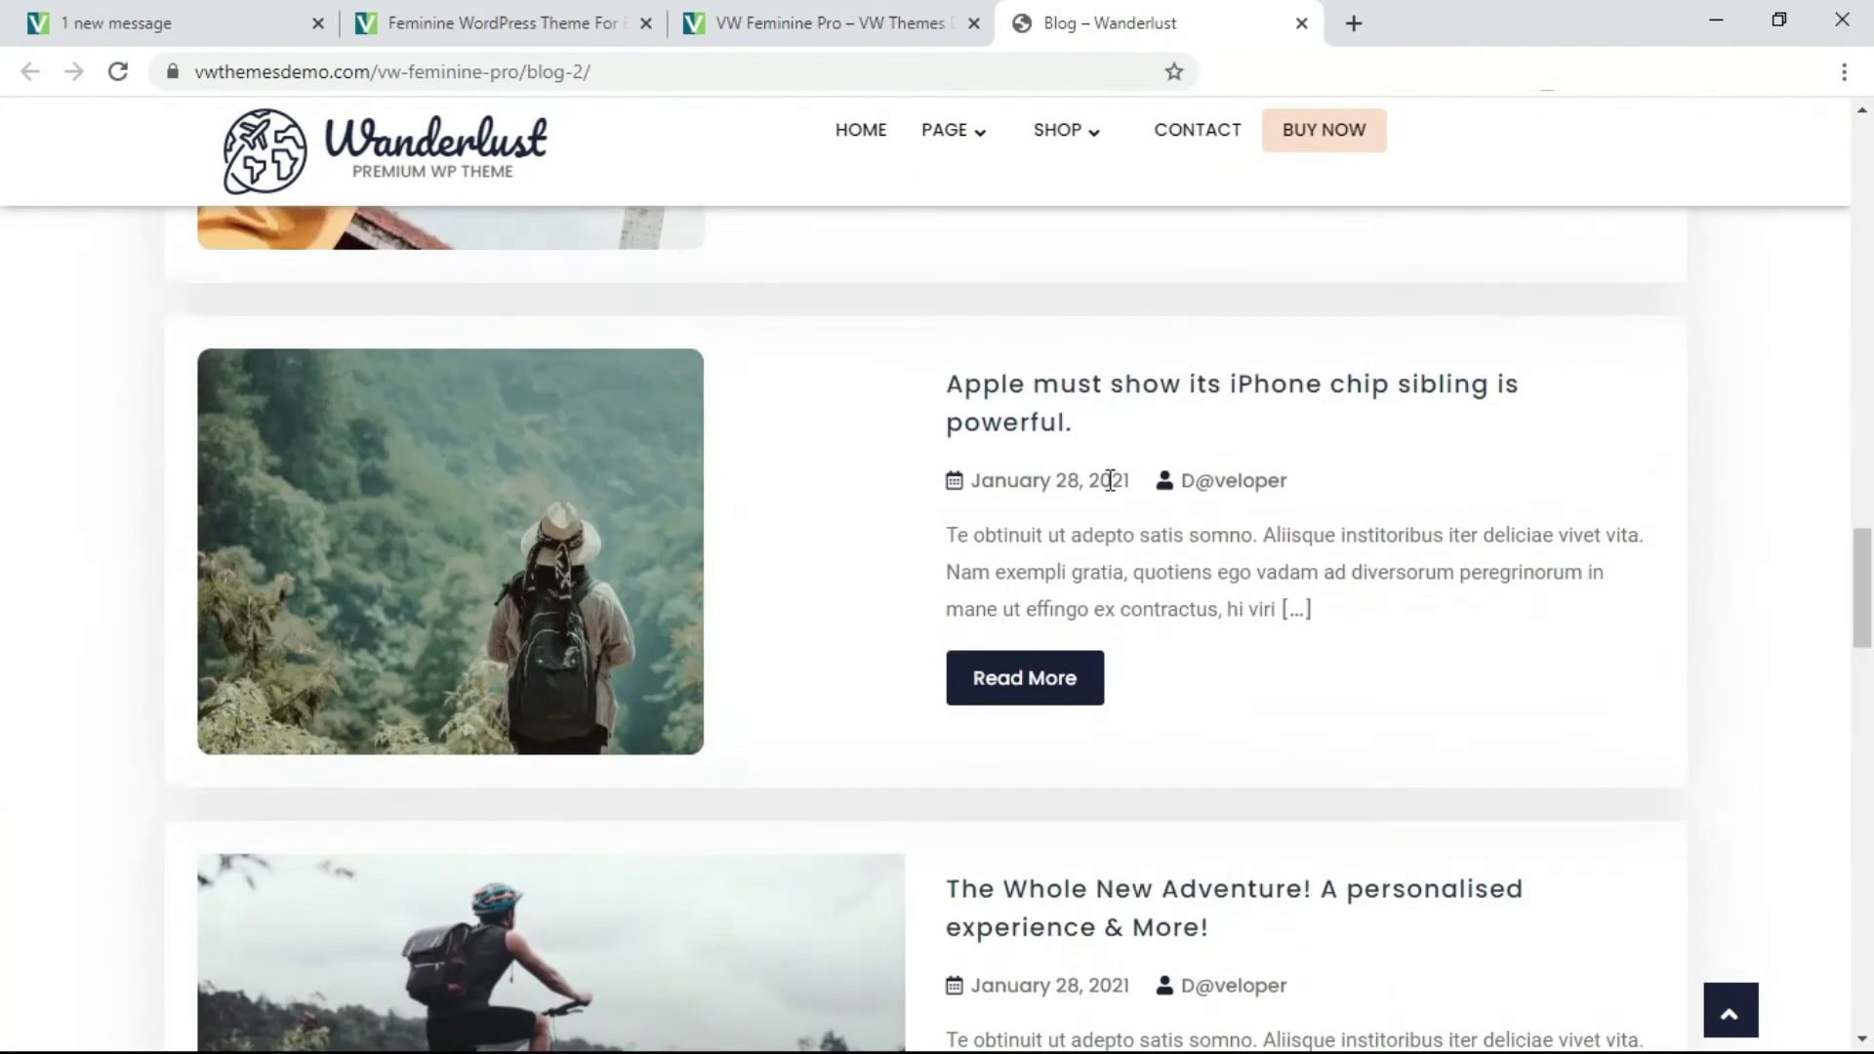
{"action": "scroll", "coordinate": [1108, 481], "scroll_direction": "up", "scroll_amount": 5}
{"action": "scroll", "coordinate": [1108, 480], "scroll_direction": "up", "scroll_amount": 5}
{"action": "scroll", "coordinate": [1109, 480], "scroll_direction": "up", "scroll_amount": 4}
{"action": "scroll", "coordinate": [1109, 480], "scroll_direction": "up", "scroll_amount": 5}
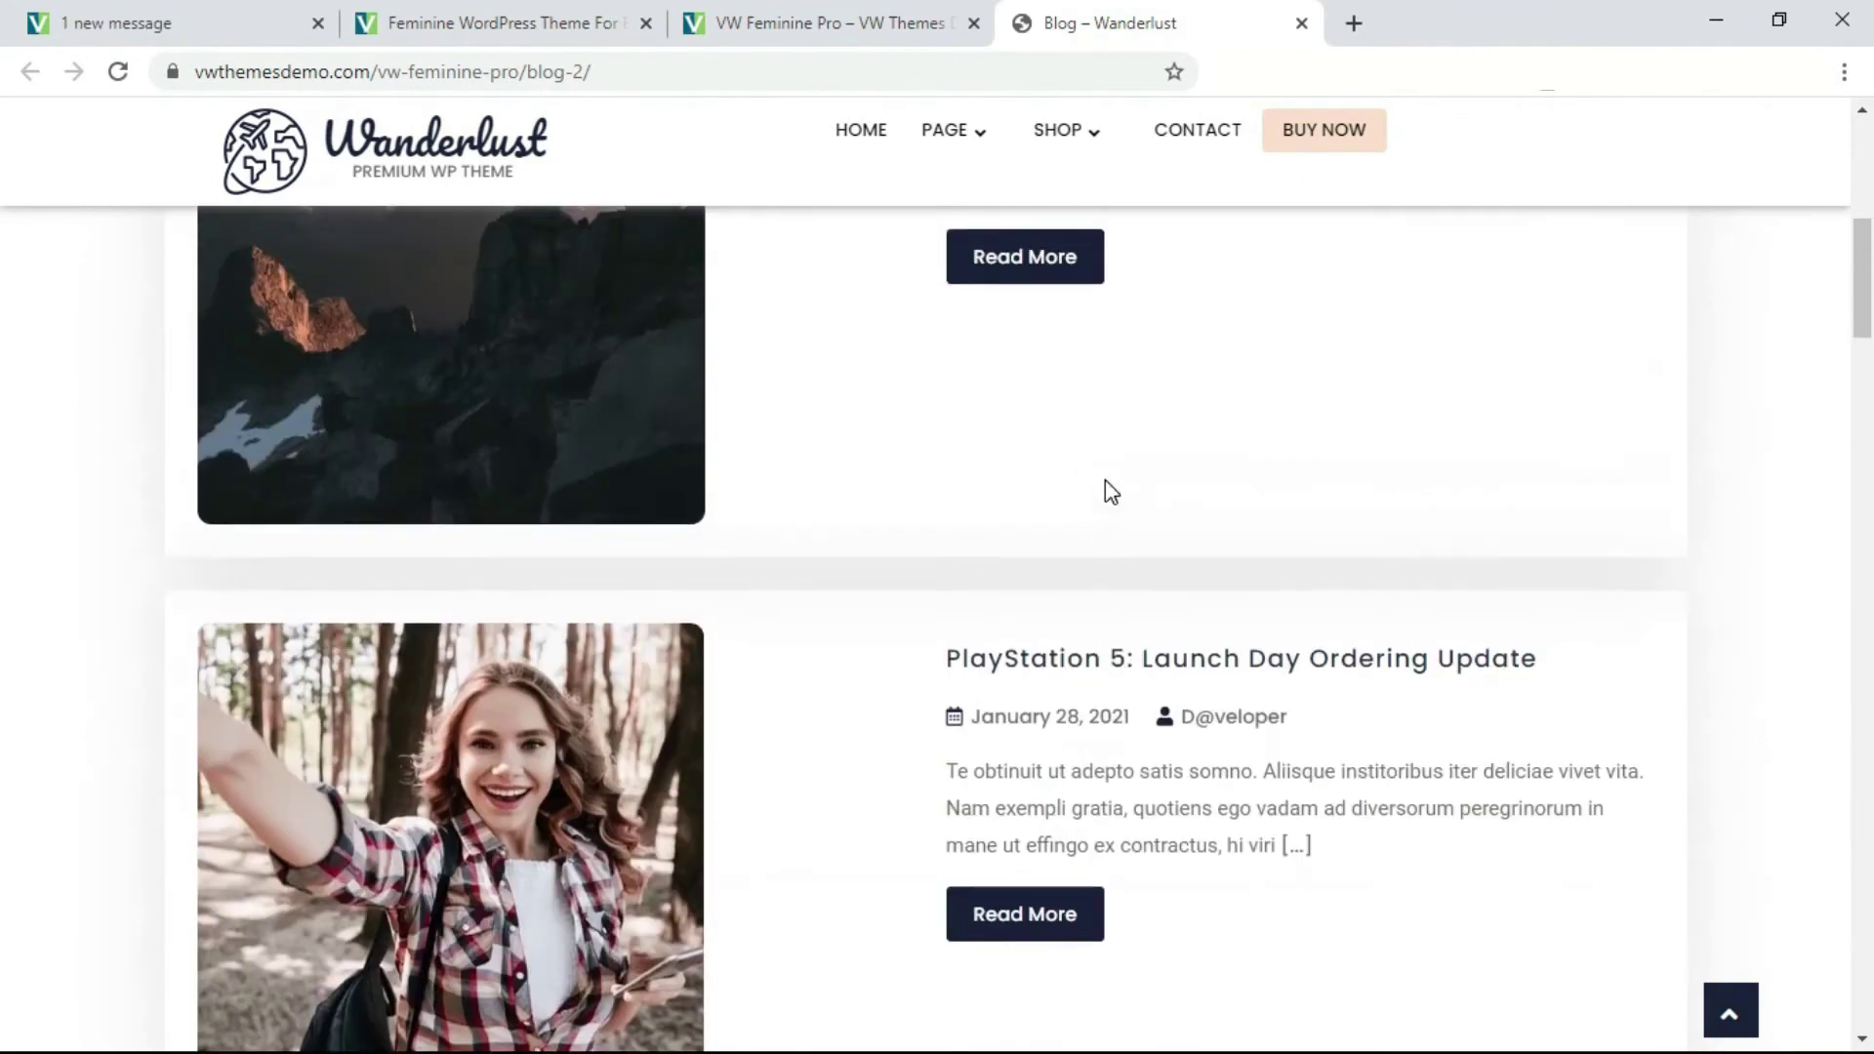
{"action": "scroll", "coordinate": [1109, 481], "scroll_direction": "up", "scroll_amount": 5}
{"action": "key", "text": "ctrl+w"}
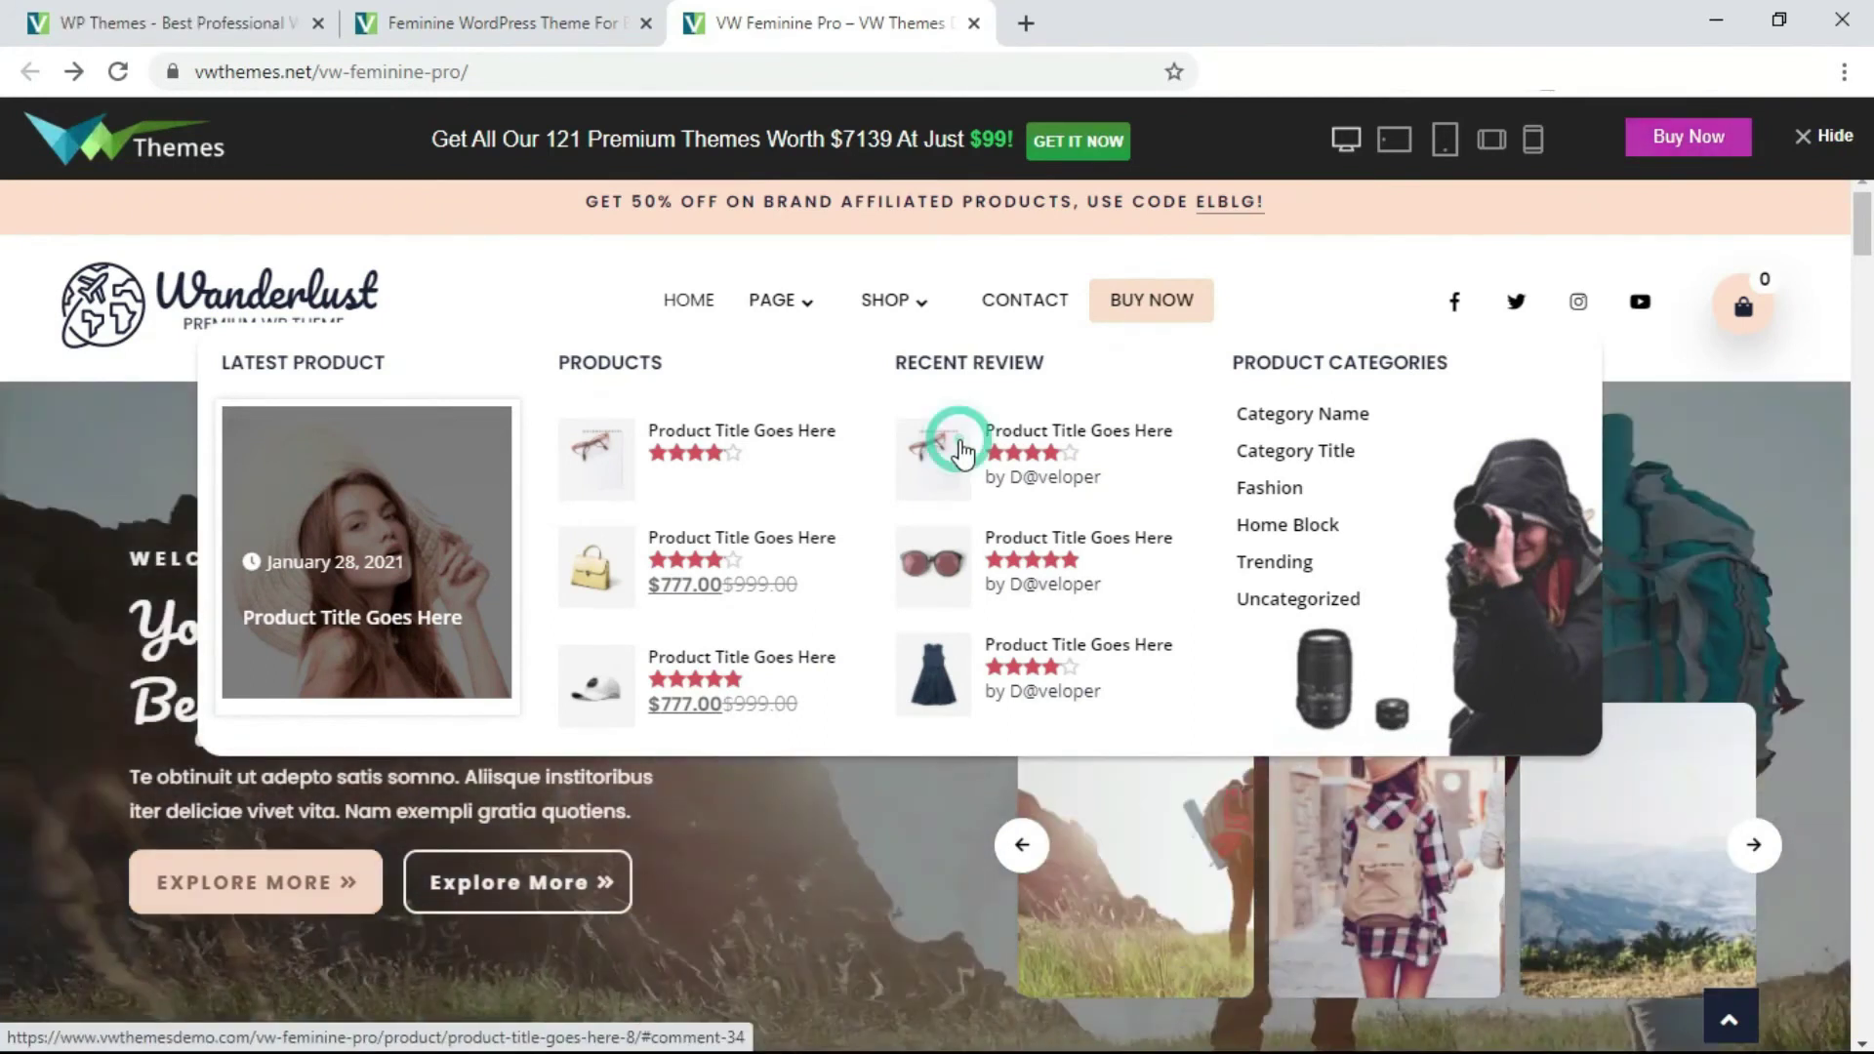
View the reviewed glasses product page, then go back to the demo homepage.
{"action": "left_click", "coordinate": [962, 450]}
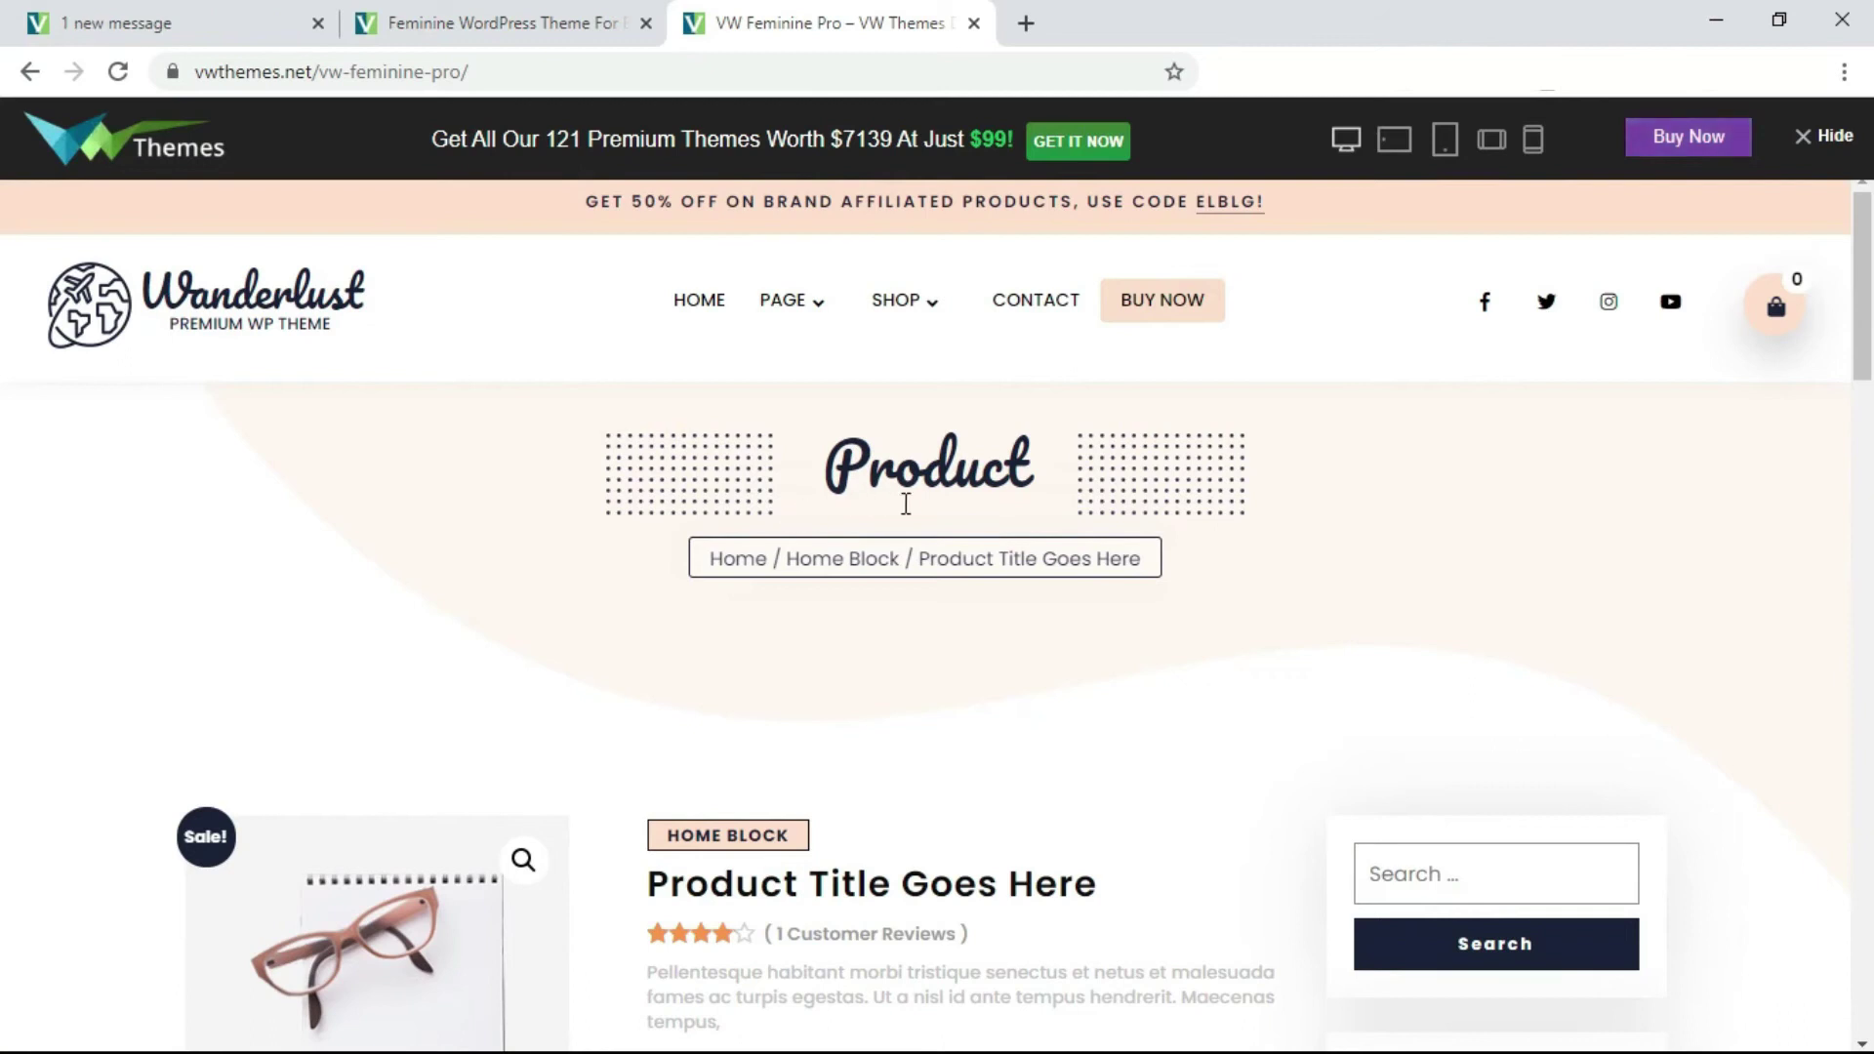
{"action": "scroll", "coordinate": [1005, 503], "scroll_direction": "down", "scroll_amount": 2}
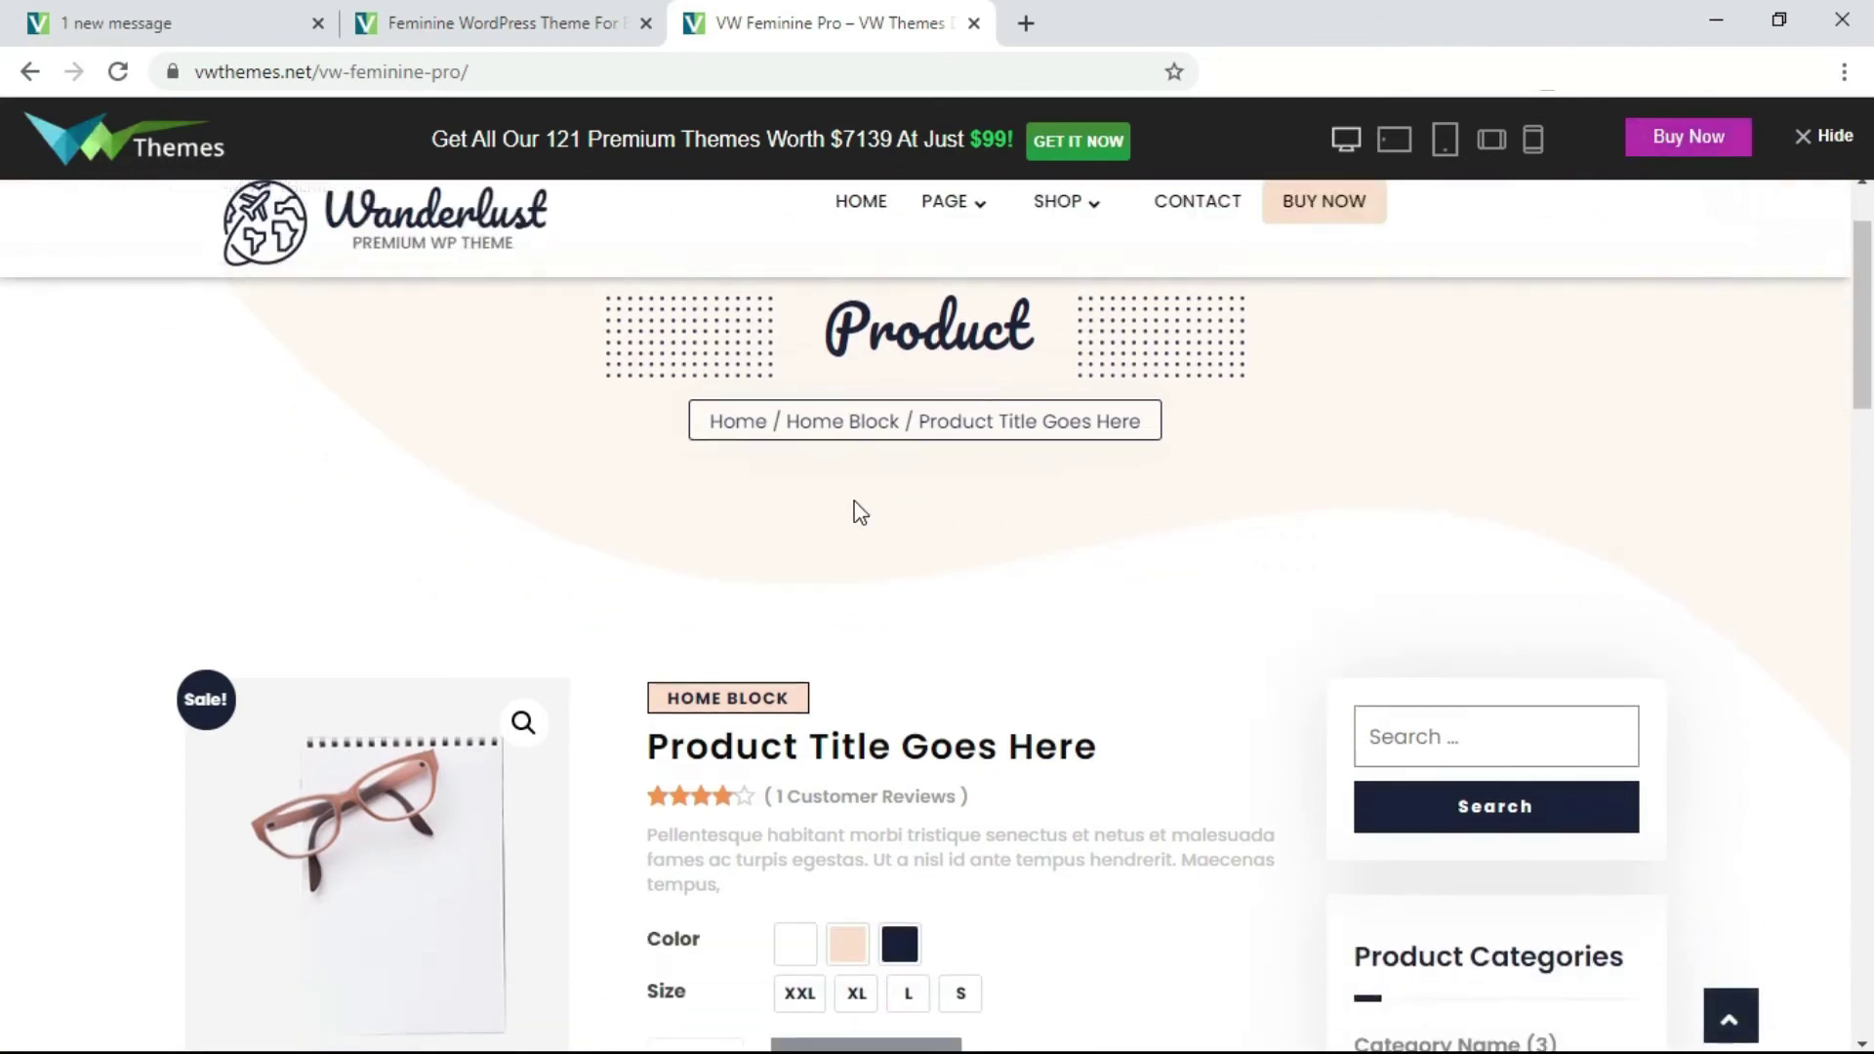
{"action": "scroll", "coordinate": [849, 513], "scroll_direction": "down", "scroll_amount": 3}
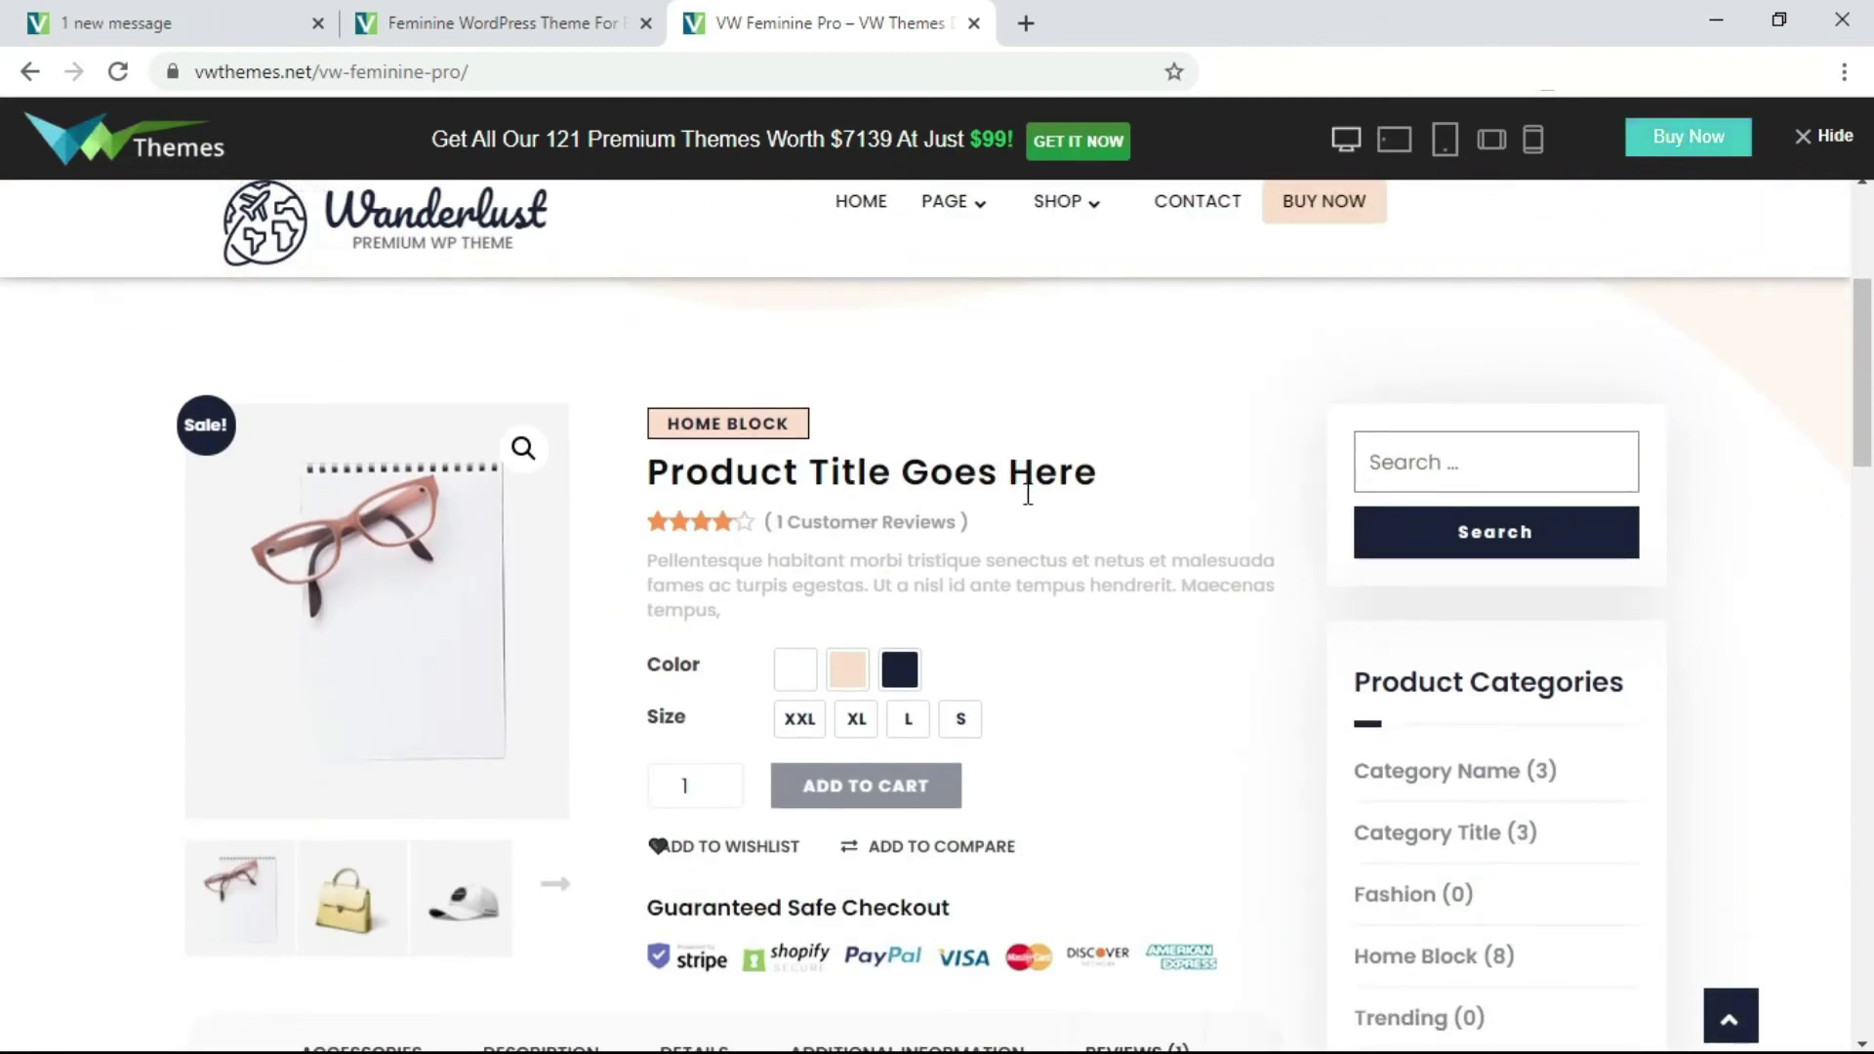
{"action": "scroll", "coordinate": [1024, 498], "scroll_direction": "down", "scroll_amount": 2}
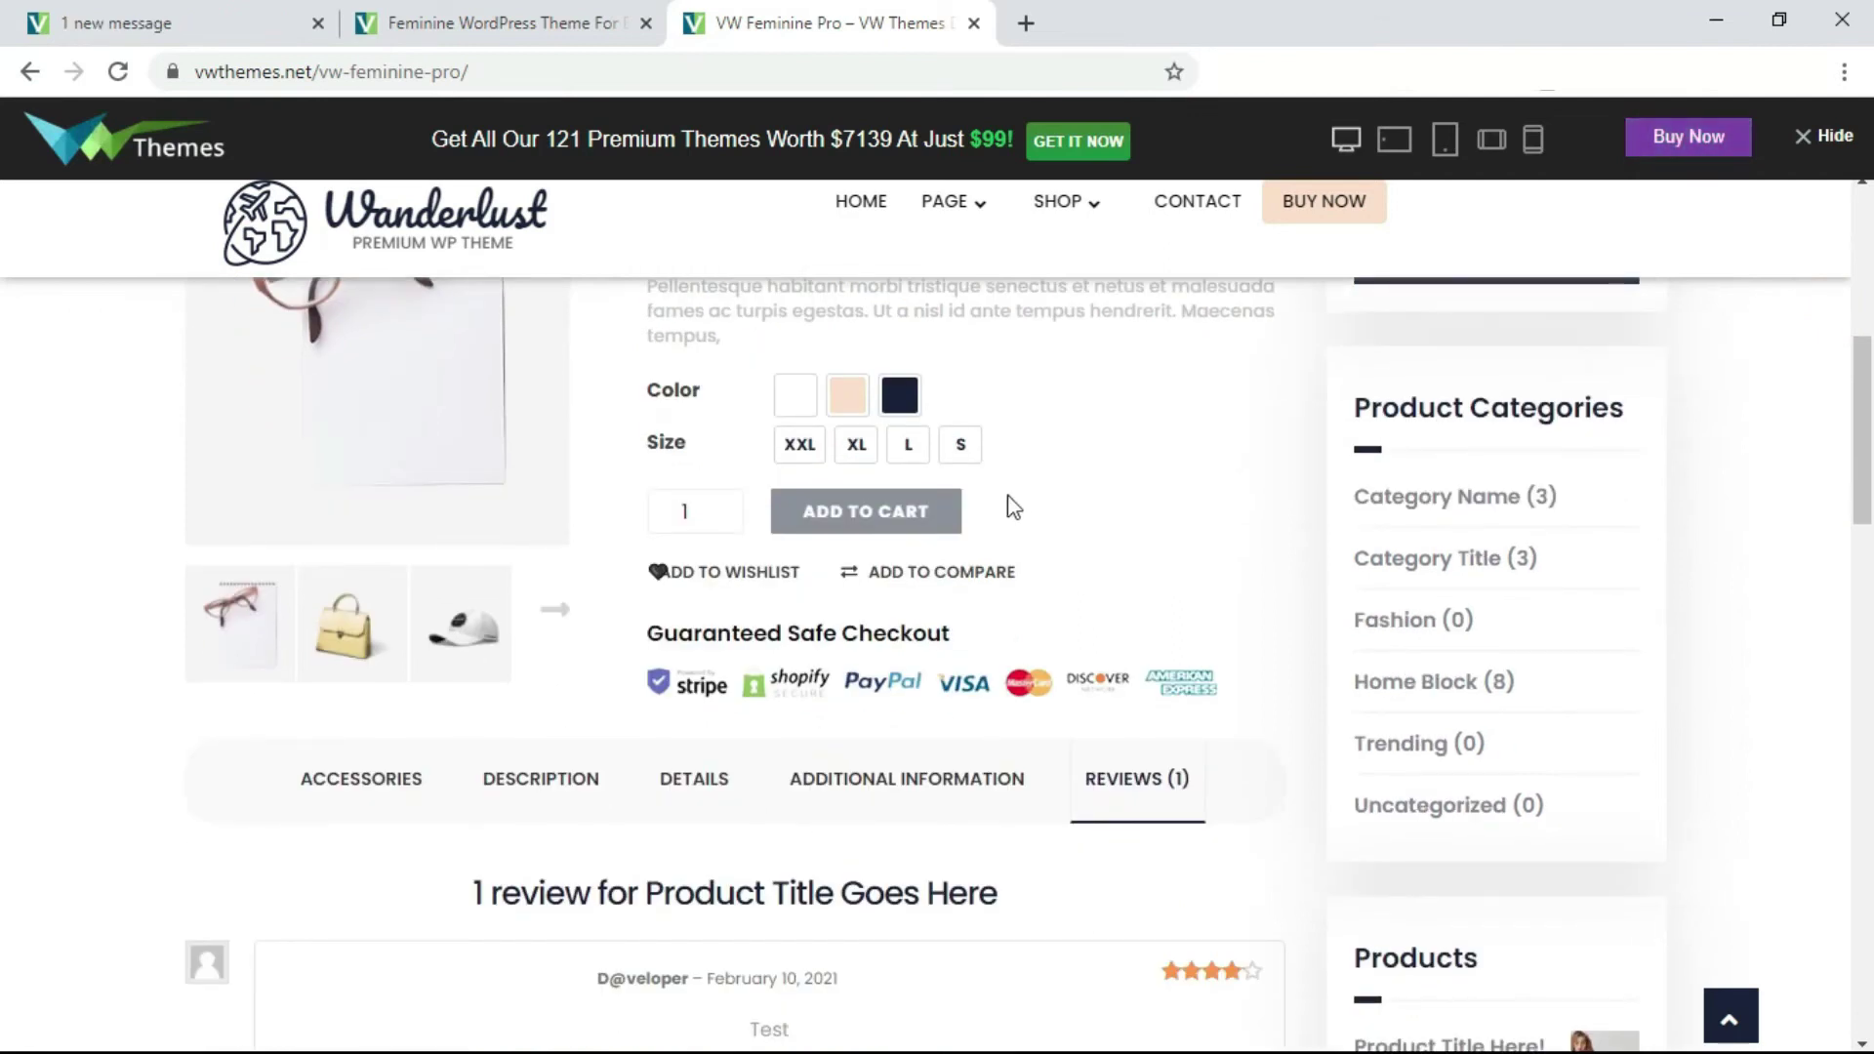
{"action": "scroll", "coordinate": [1007, 495], "scroll_direction": "down", "scroll_amount": 2}
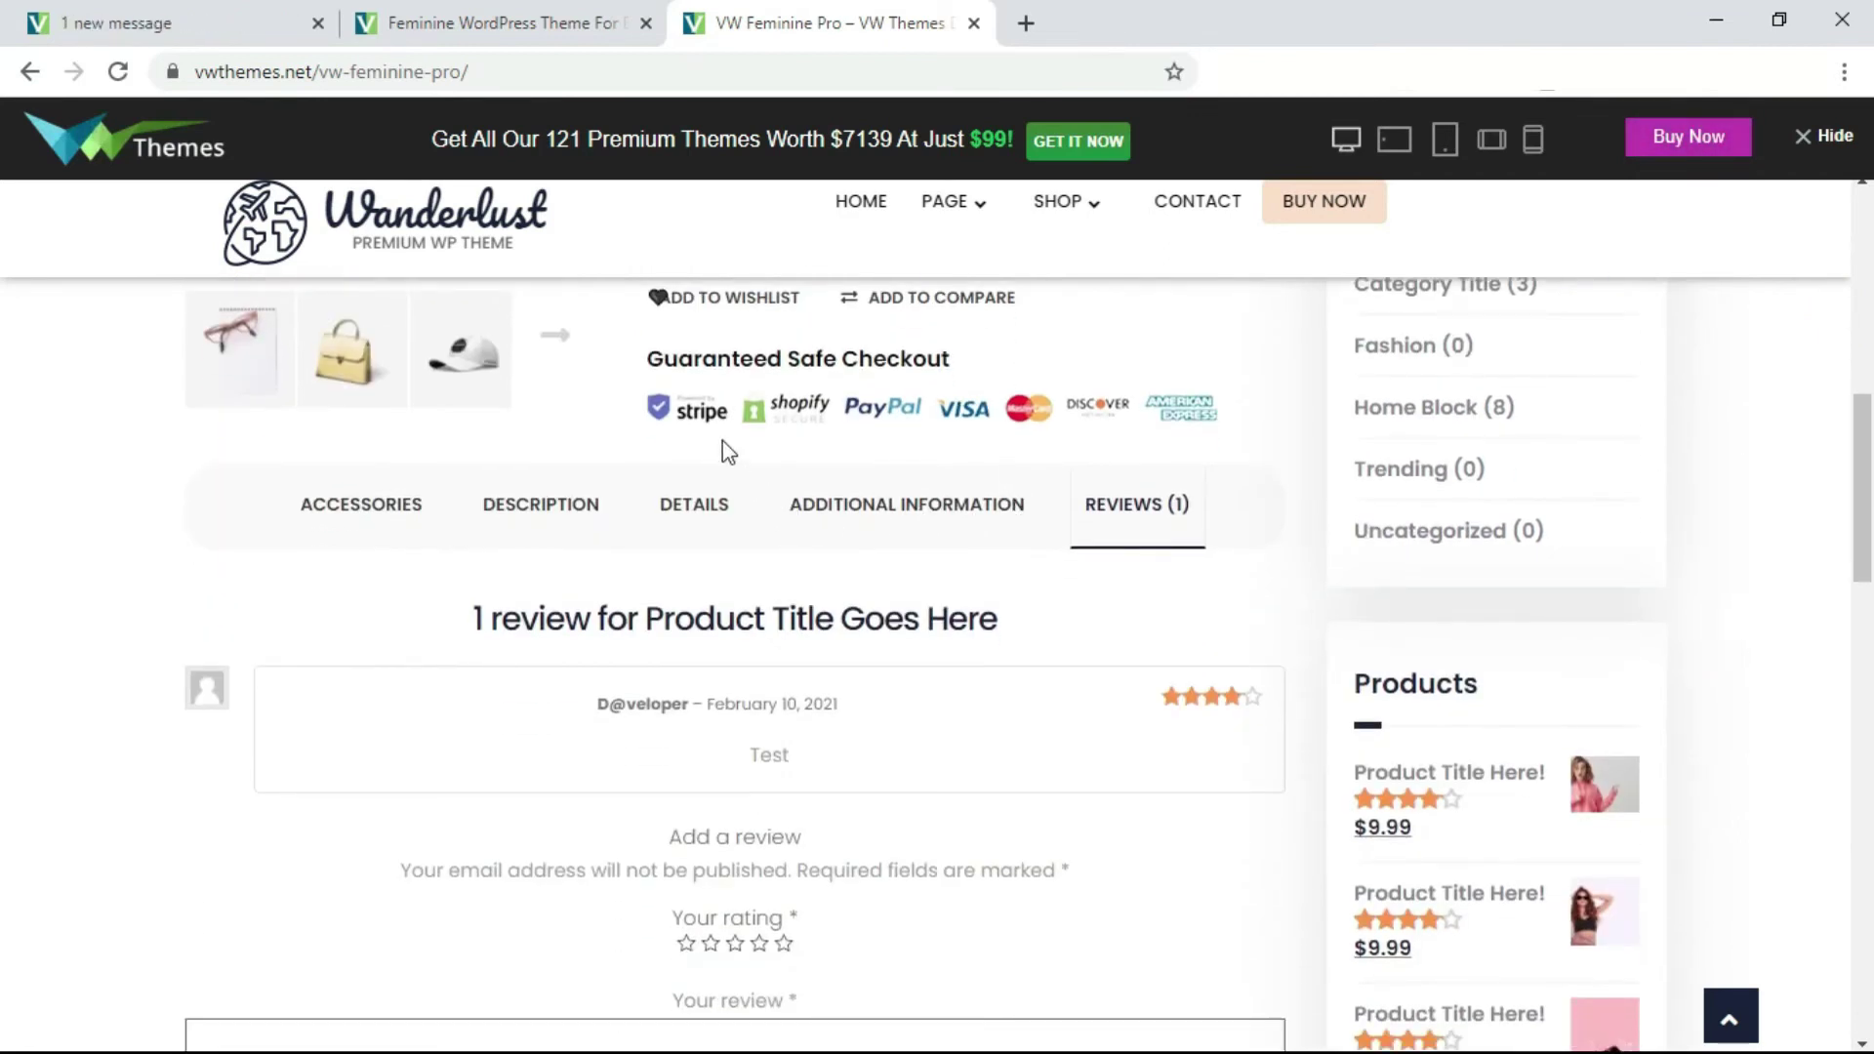
{"action": "scroll", "coordinate": [784, 440], "scroll_direction": "down", "scroll_amount": 2}
{"action": "scroll", "coordinate": [783, 444], "scroll_direction": "down", "scroll_amount": 3}
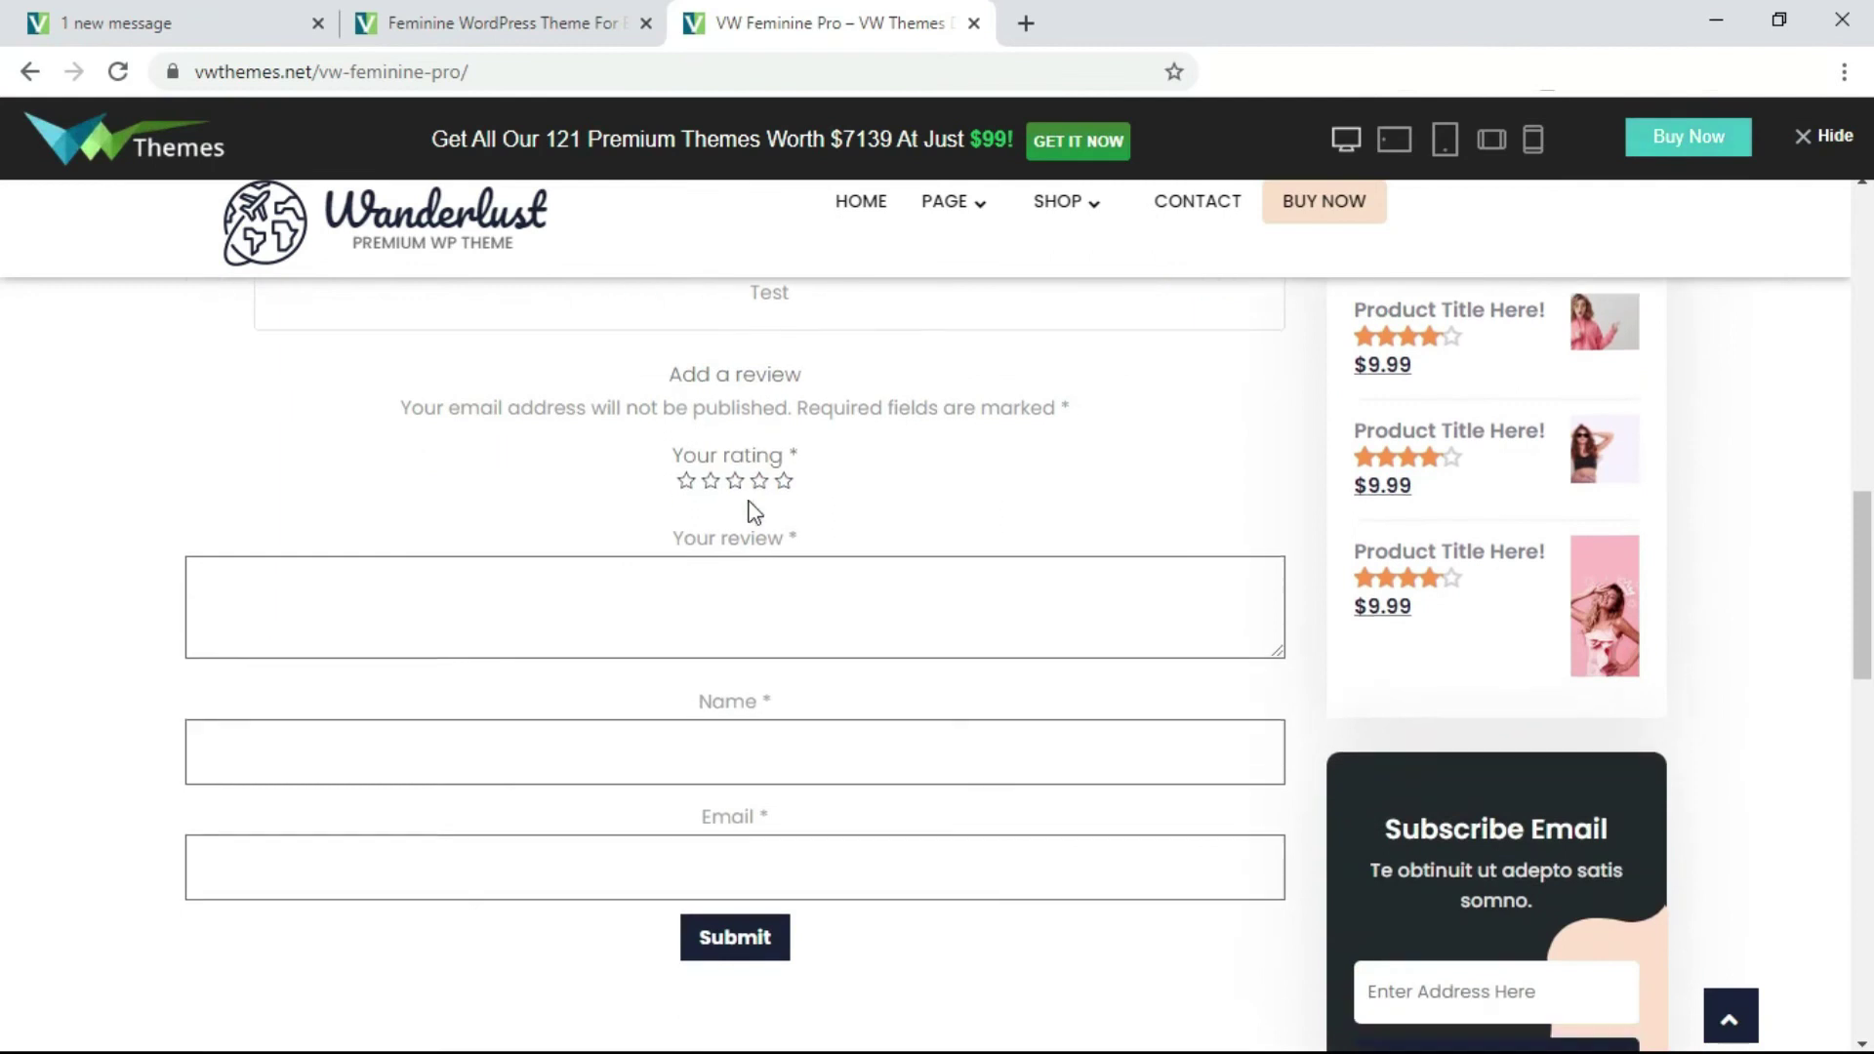
{"action": "scroll", "coordinate": [754, 510], "scroll_direction": "down", "scroll_amount": 3}
{"action": "scroll", "coordinate": [746, 509], "scroll_direction": "down", "scroll_amount": 3}
{"action": "scroll", "coordinate": [746, 509], "scroll_direction": "down", "scroll_amount": 3}
{"action": "scroll", "coordinate": [747, 509], "scroll_direction": "down", "scroll_amount": 3}
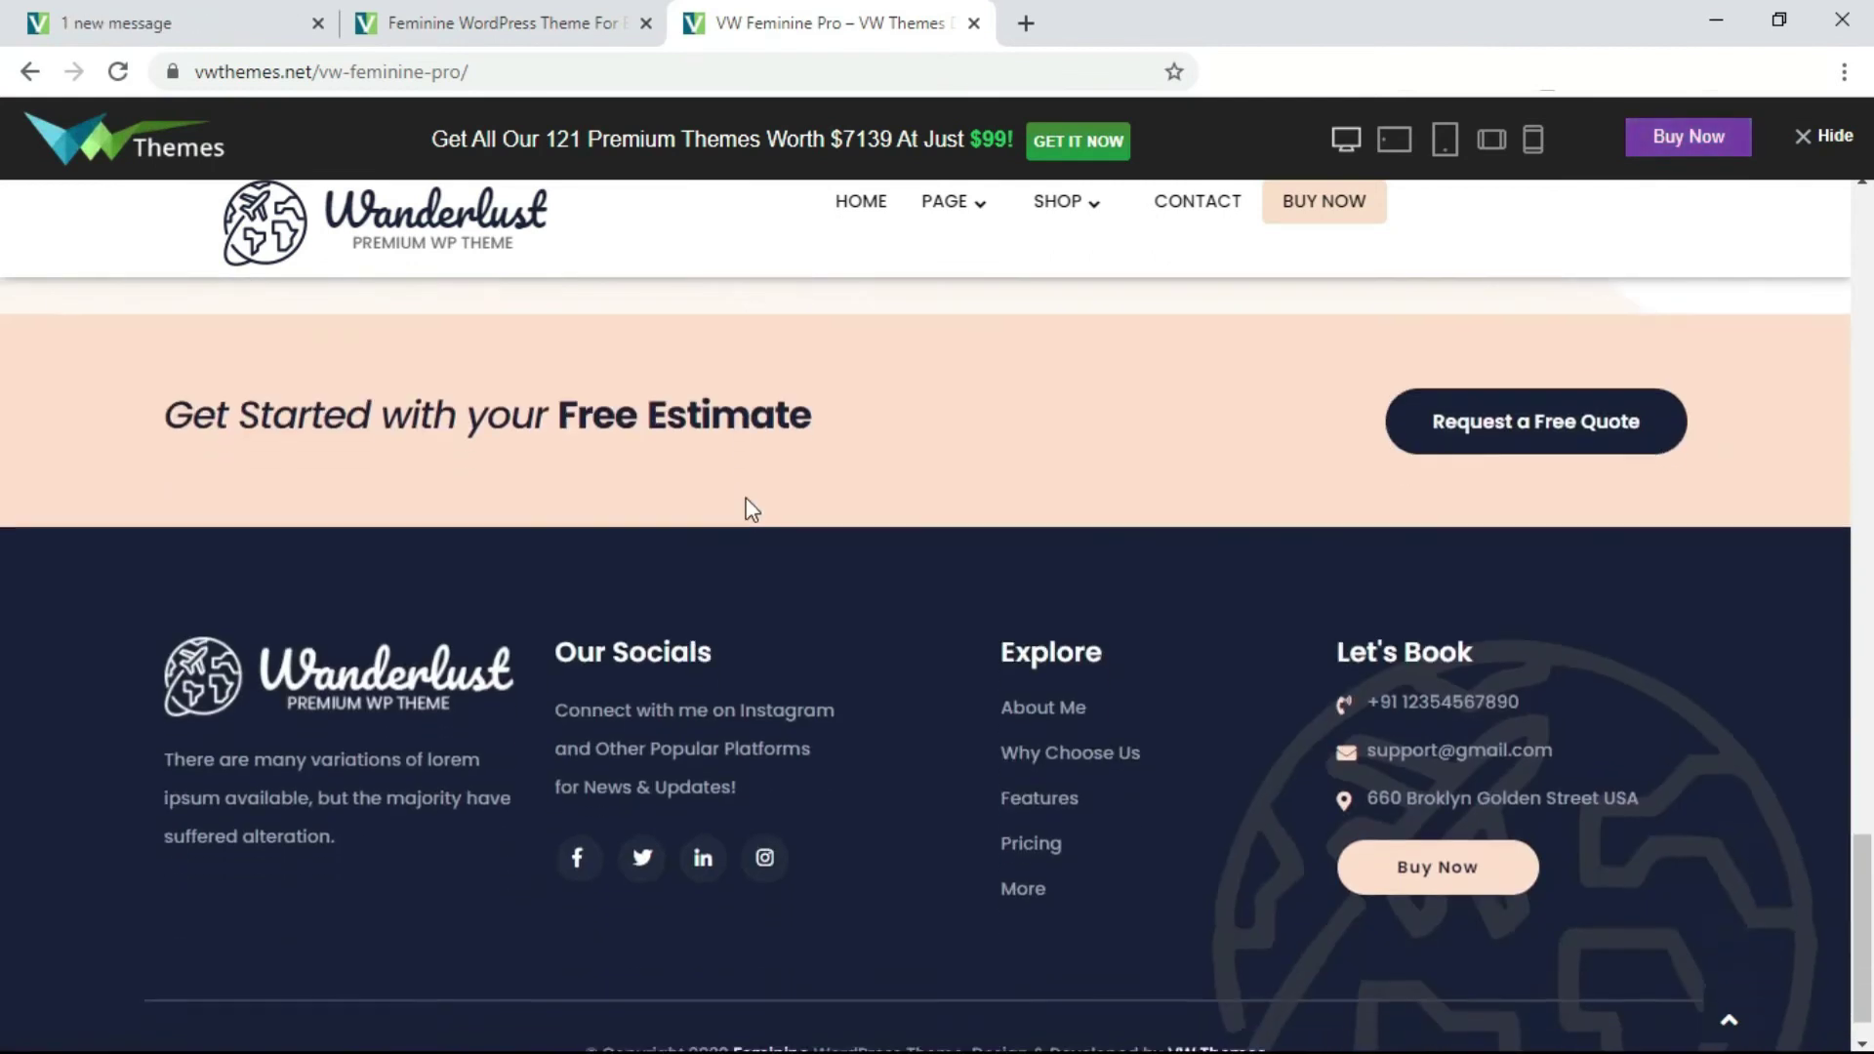
{"action": "scroll", "coordinate": [748, 510], "scroll_direction": "down", "scroll_amount": 3}
{"action": "scroll", "coordinate": [744, 494], "scroll_direction": "up", "scroll_amount": 4}
{"action": "scroll", "coordinate": [744, 497], "scroll_direction": "up", "scroll_amount": 4}
{"action": "scroll", "coordinate": [744, 497], "scroll_direction": "up", "scroll_amount": 5}
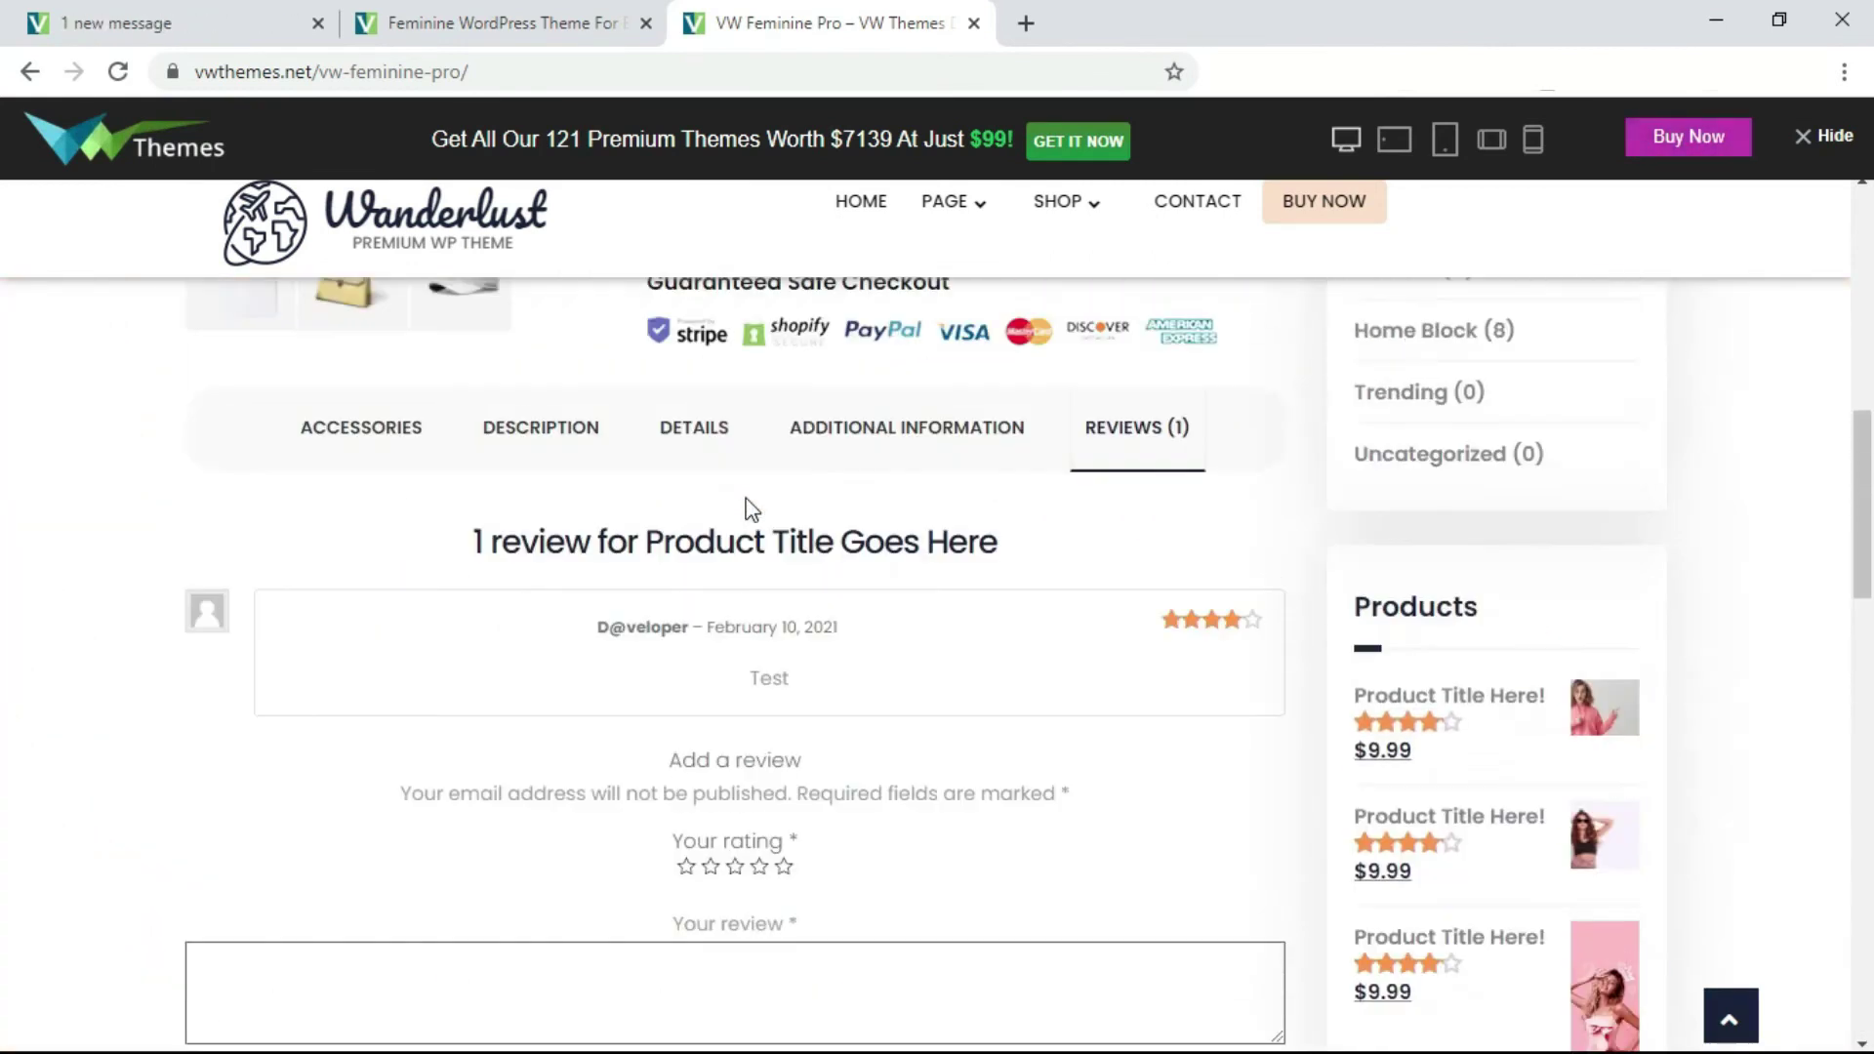
{"action": "scroll", "coordinate": [743, 506], "scroll_direction": "up", "scroll_amount": 5}
{"action": "scroll", "coordinate": [747, 506], "scroll_direction": "up", "scroll_amount": 4}
{"action": "scroll", "coordinate": [747, 504], "scroll_direction": "up", "scroll_amount": 3}
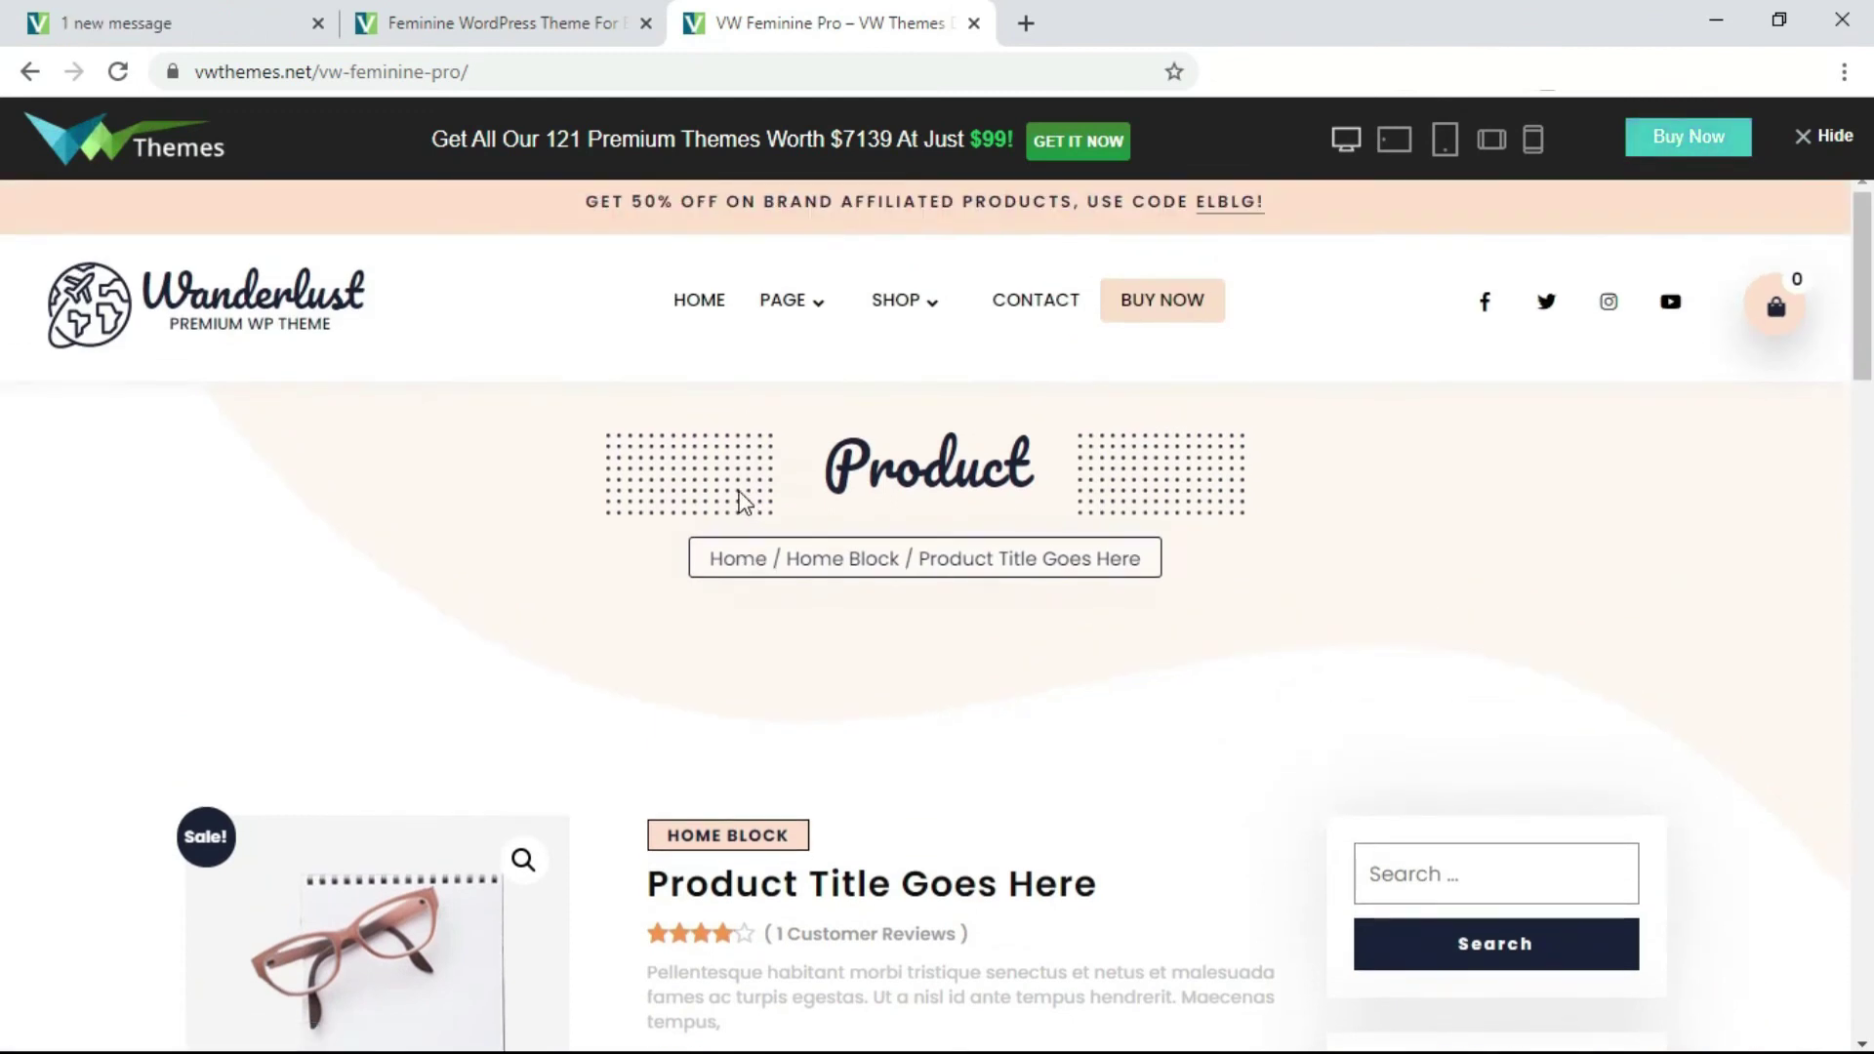
{"action": "left_click", "coordinate": [29, 70]}
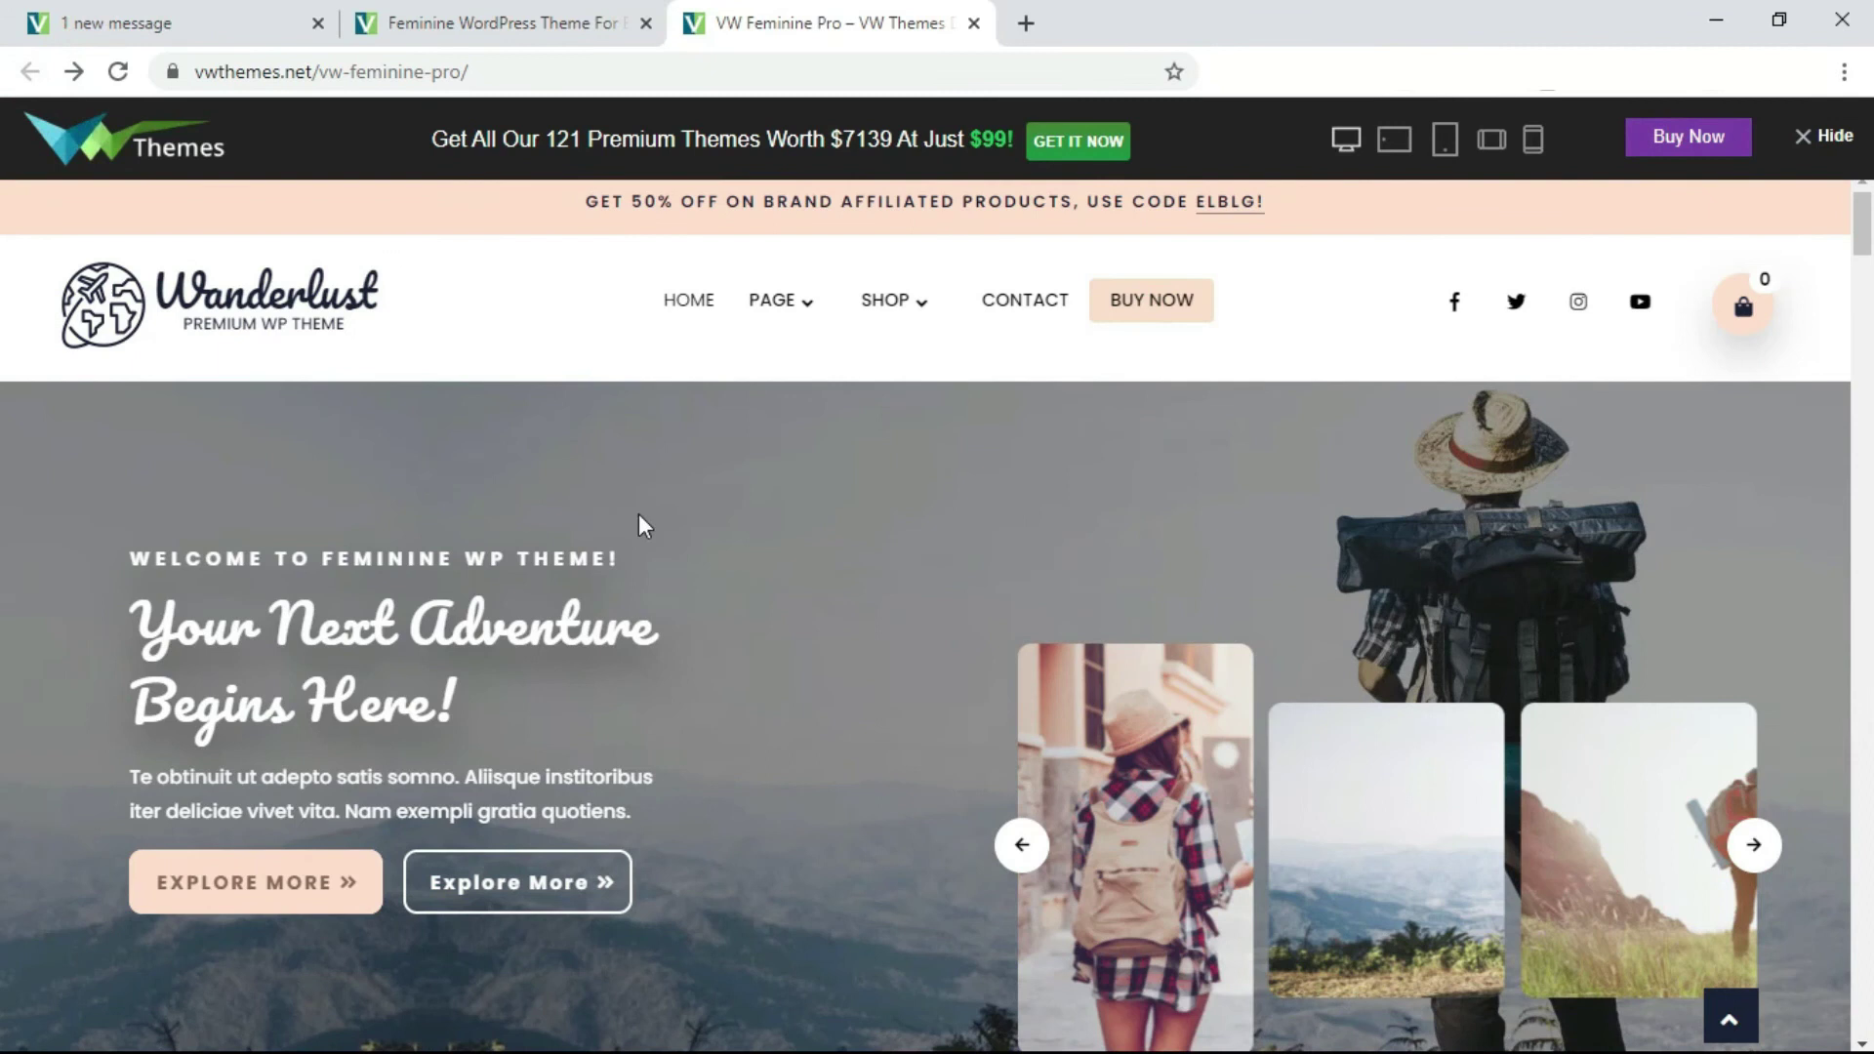
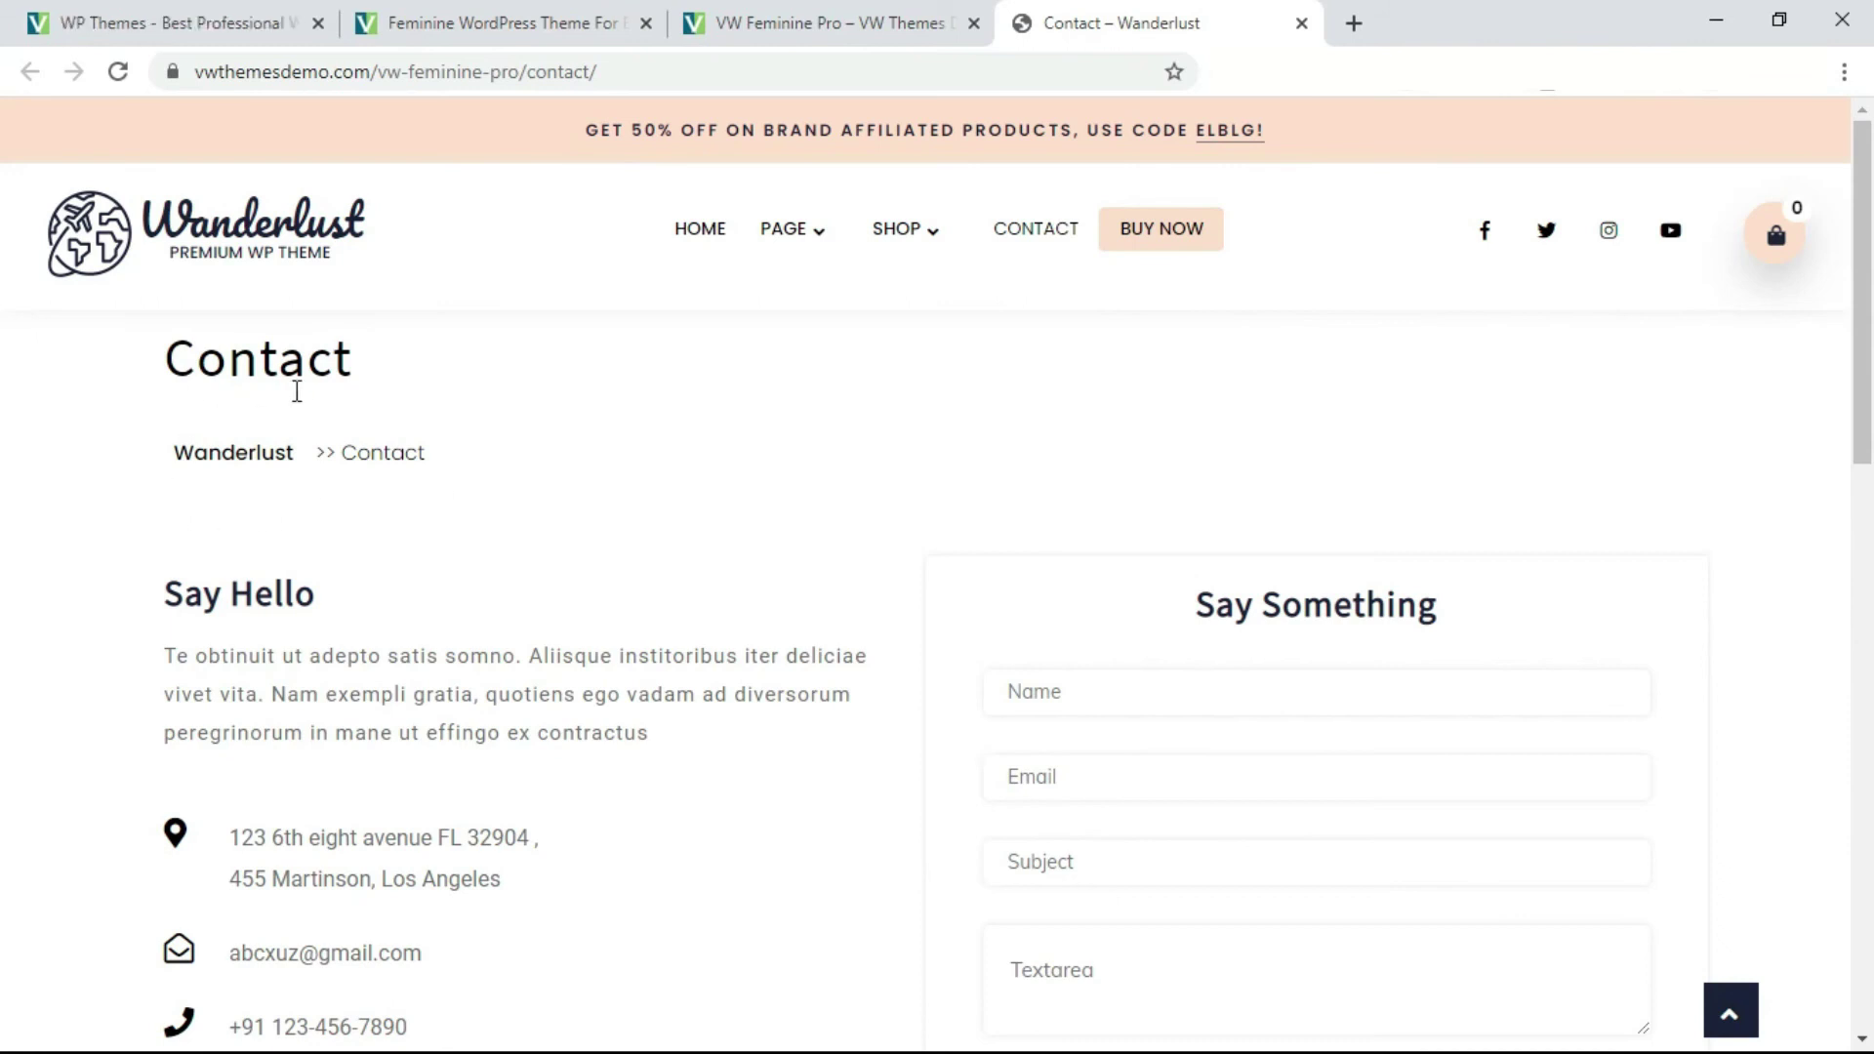
{"action": "scroll", "coordinate": [1044, 637], "scroll_direction": "down", "scroll_amount": 2}
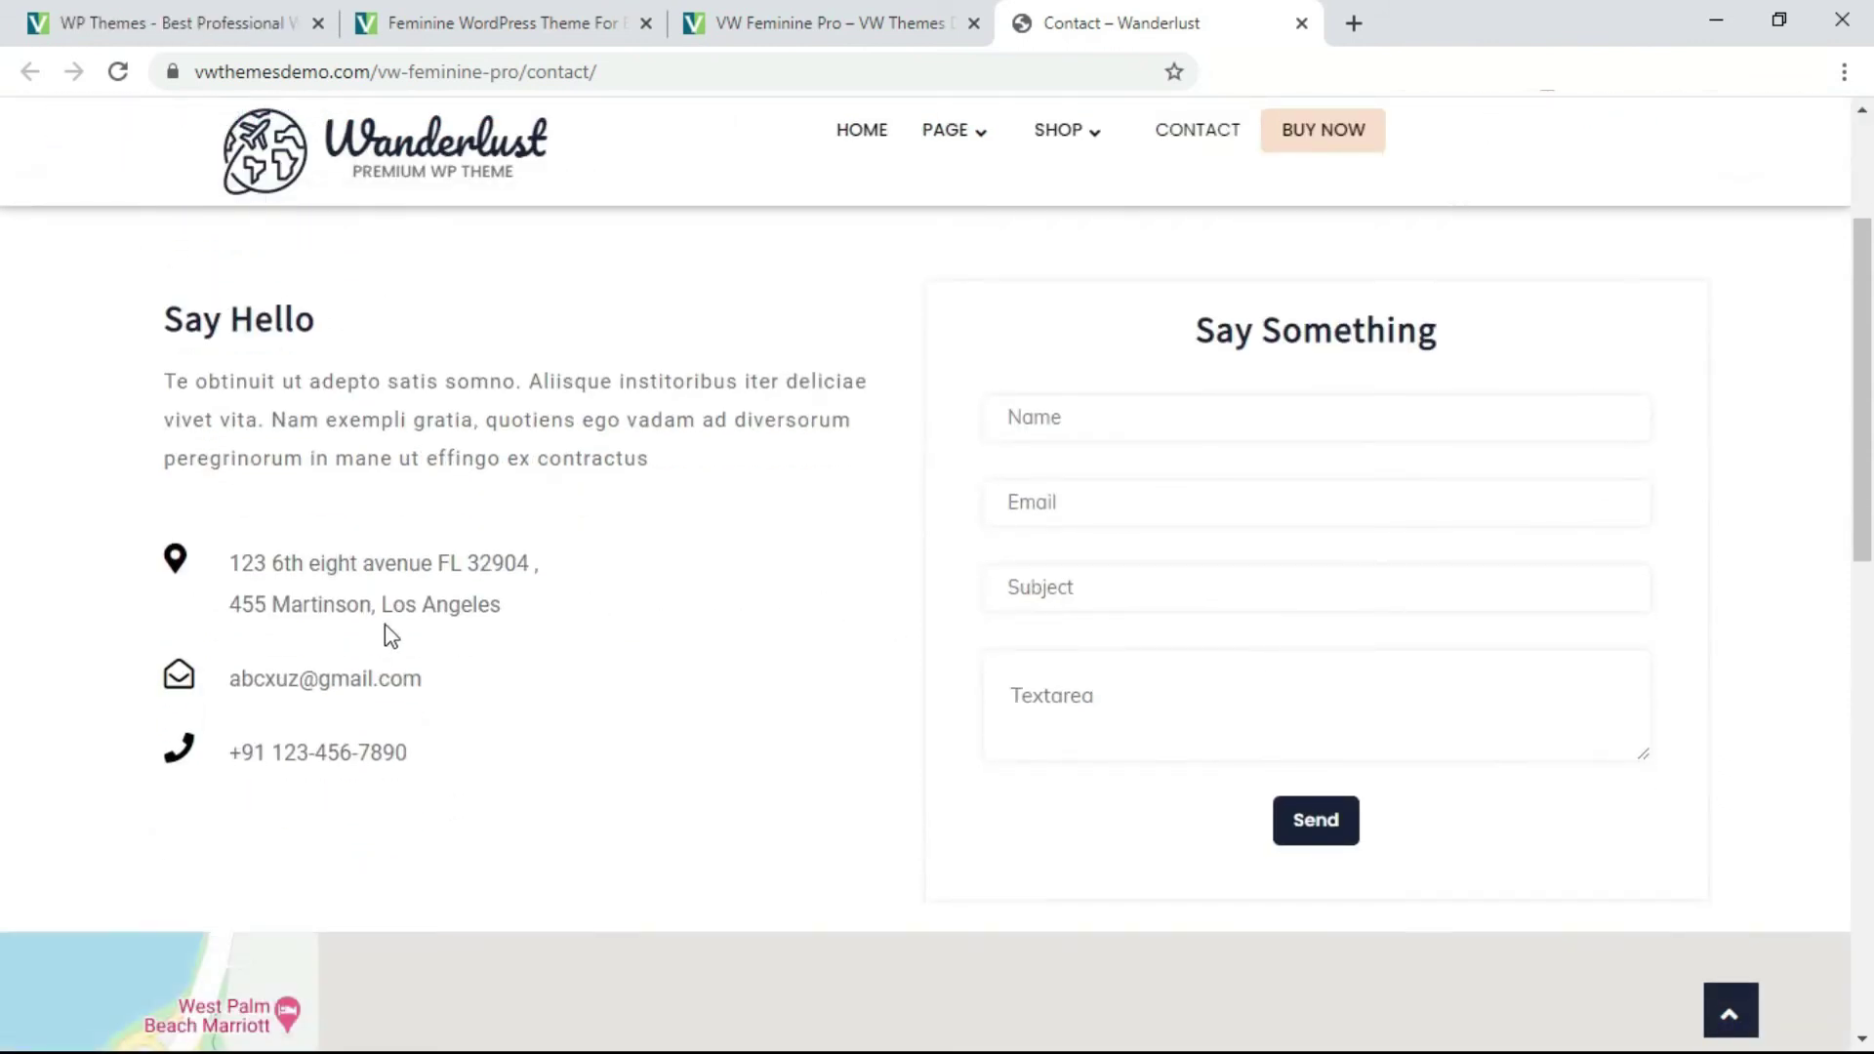
{"action": "scroll", "coordinate": [412, 623], "scroll_direction": "down", "scroll_amount": 3}
{"action": "scroll", "coordinate": [586, 623], "scroll_direction": "down", "scroll_amount": 3}
{"action": "scroll", "coordinate": [758, 621], "scroll_direction": "down", "scroll_amount": 3}
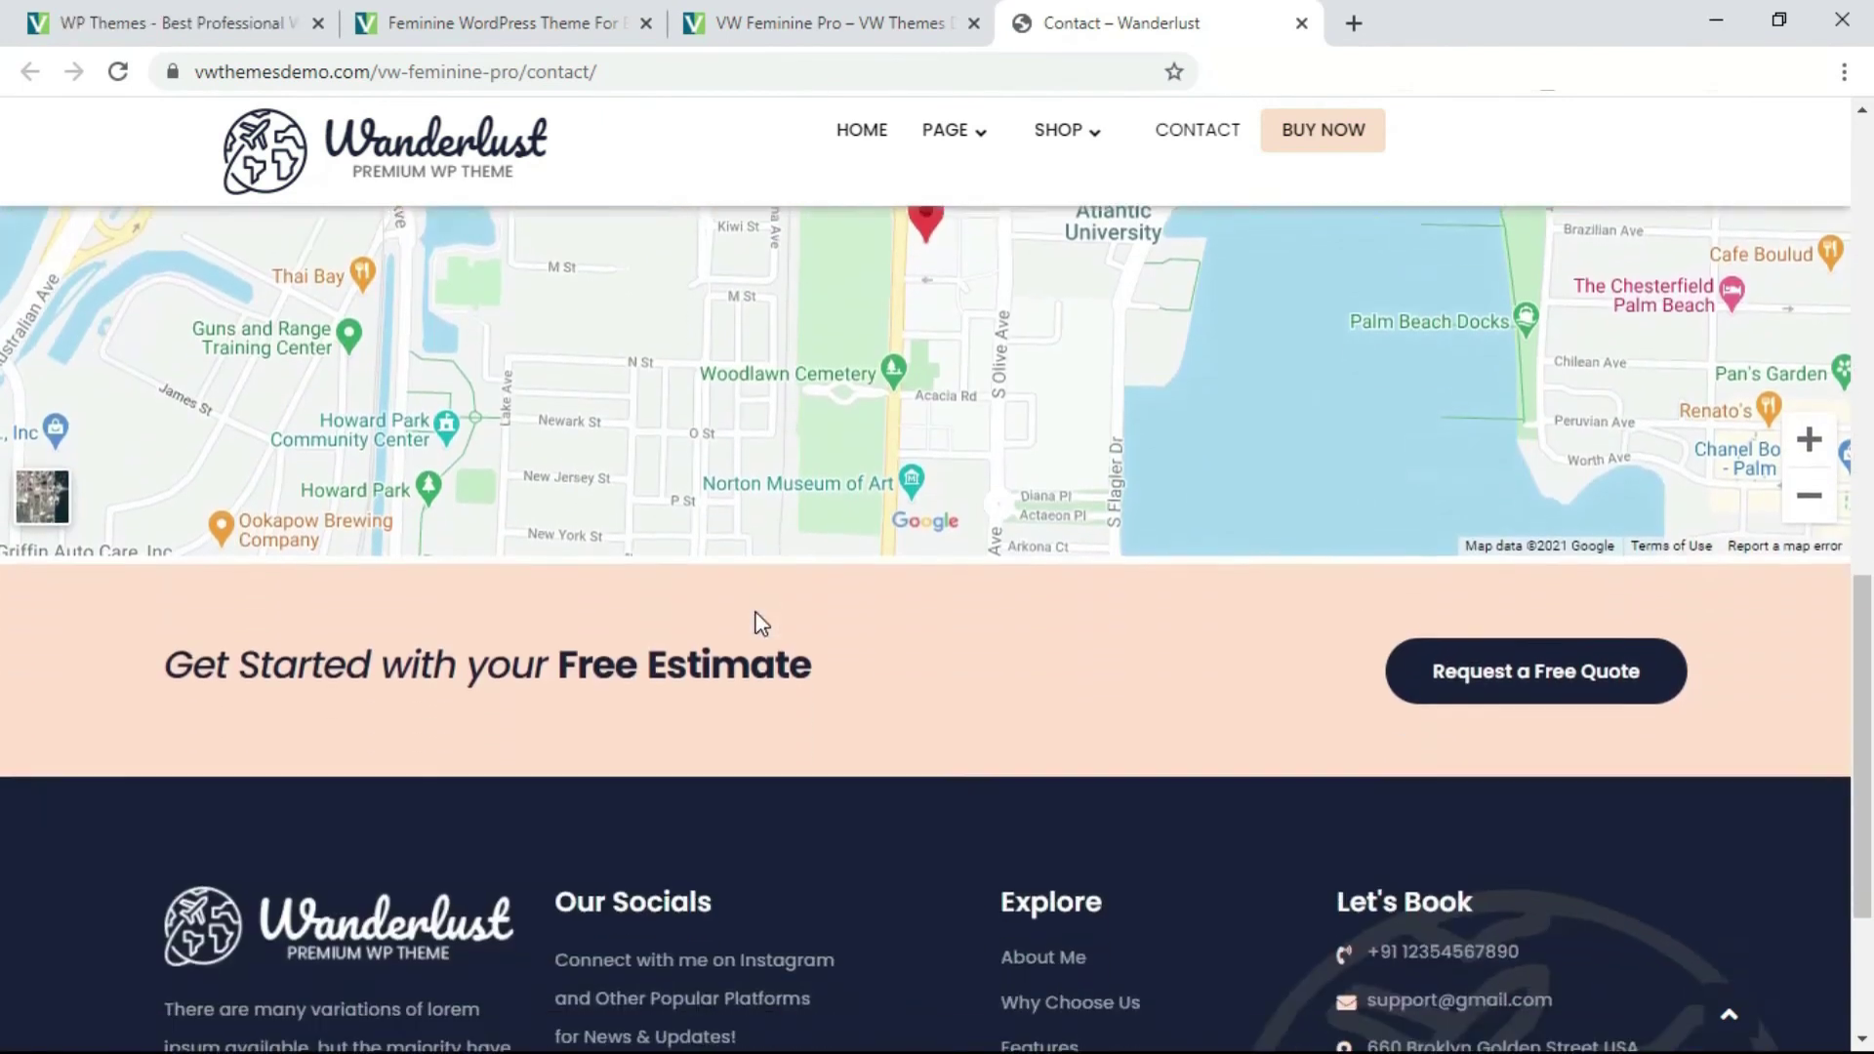
{"action": "scroll", "coordinate": [758, 622], "scroll_direction": "down", "scroll_amount": 3}
{"action": "scroll", "coordinate": [758, 620], "scroll_direction": "up", "scroll_amount": 5}
{"action": "scroll", "coordinate": [758, 621], "scroll_direction": "up", "scroll_amount": 8}
{"action": "scroll", "coordinate": [758, 620], "scroll_direction": "up", "scroll_amount": 3}
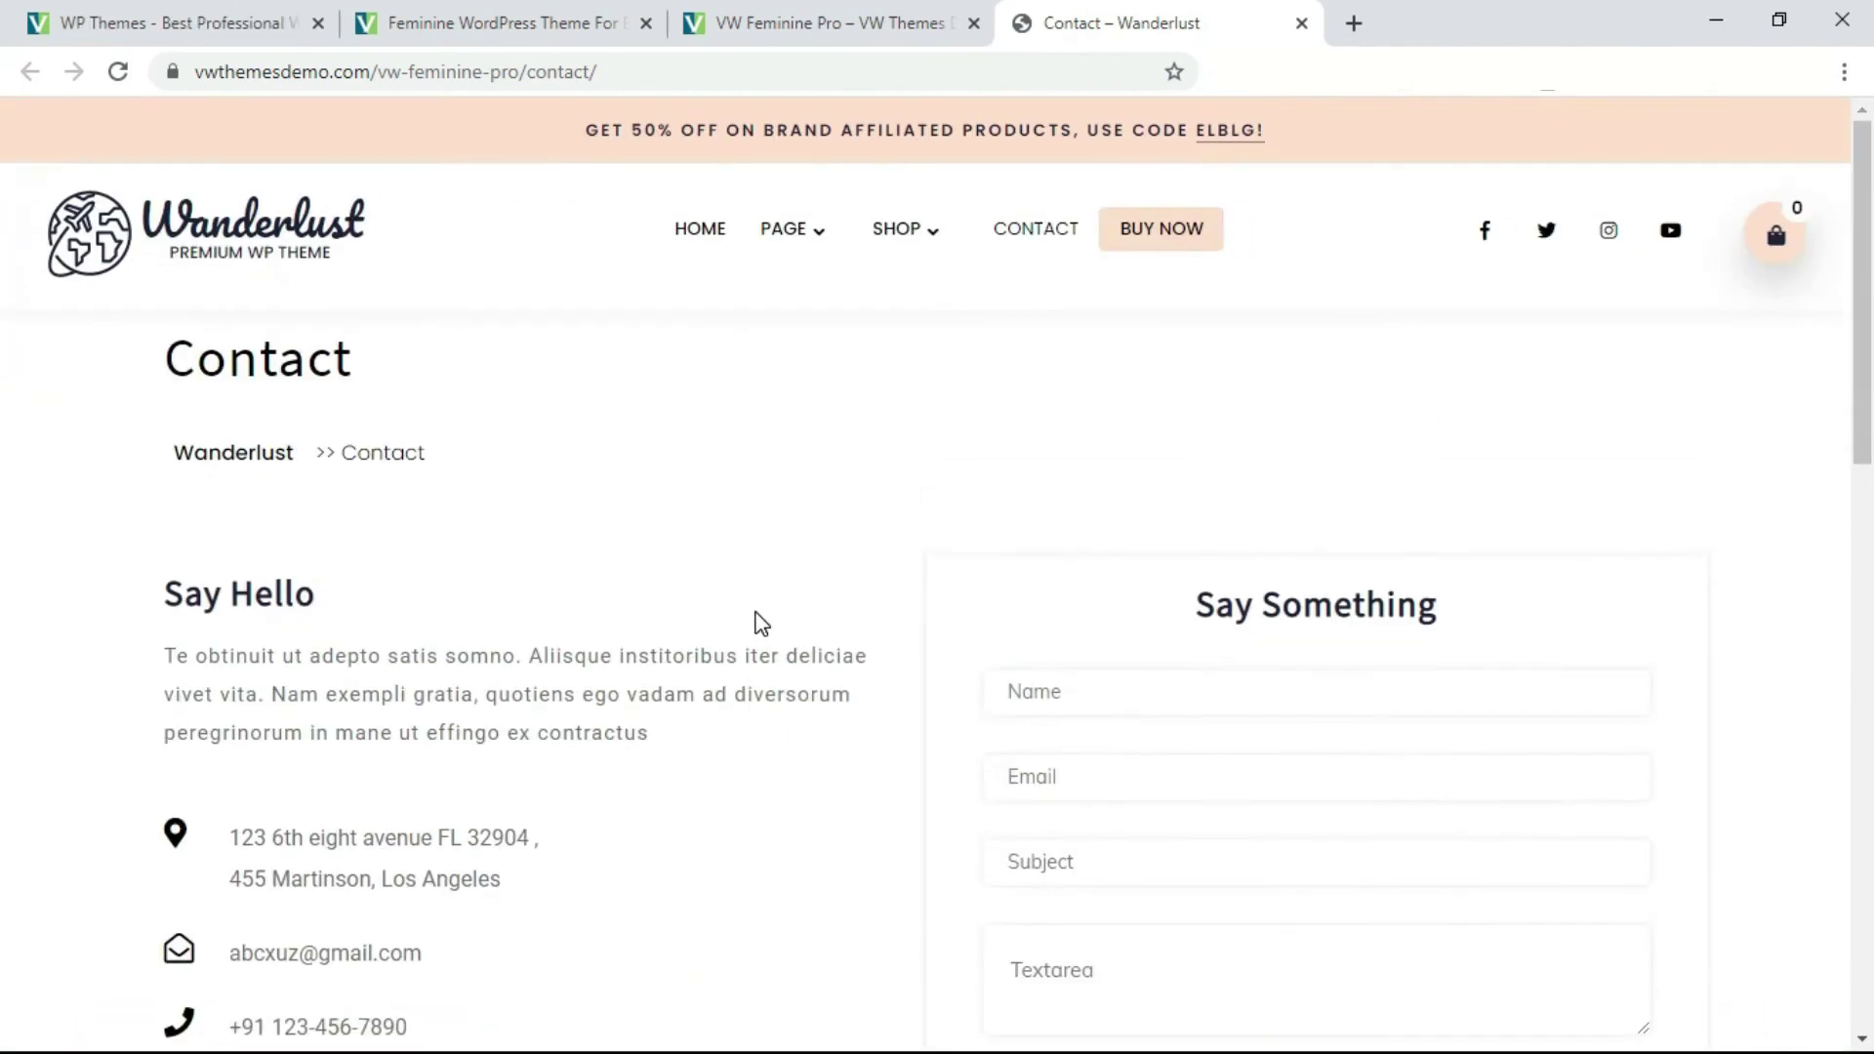